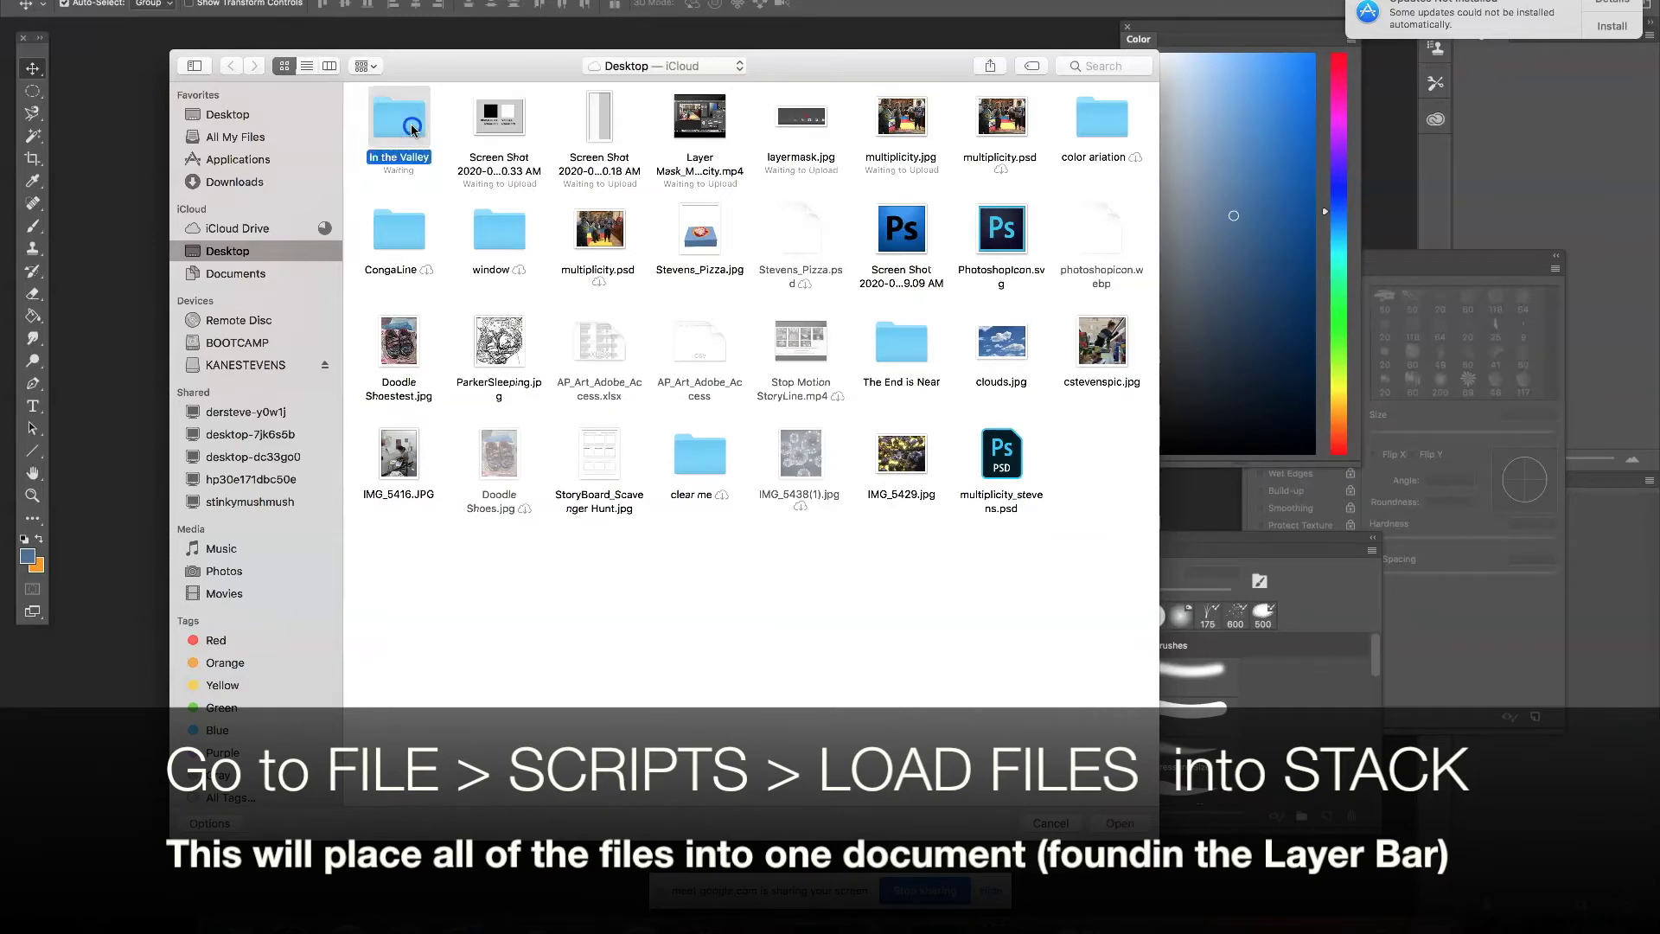
Load all the files from the "In the Valley" folder as layers into one document.
double_click(413, 130)
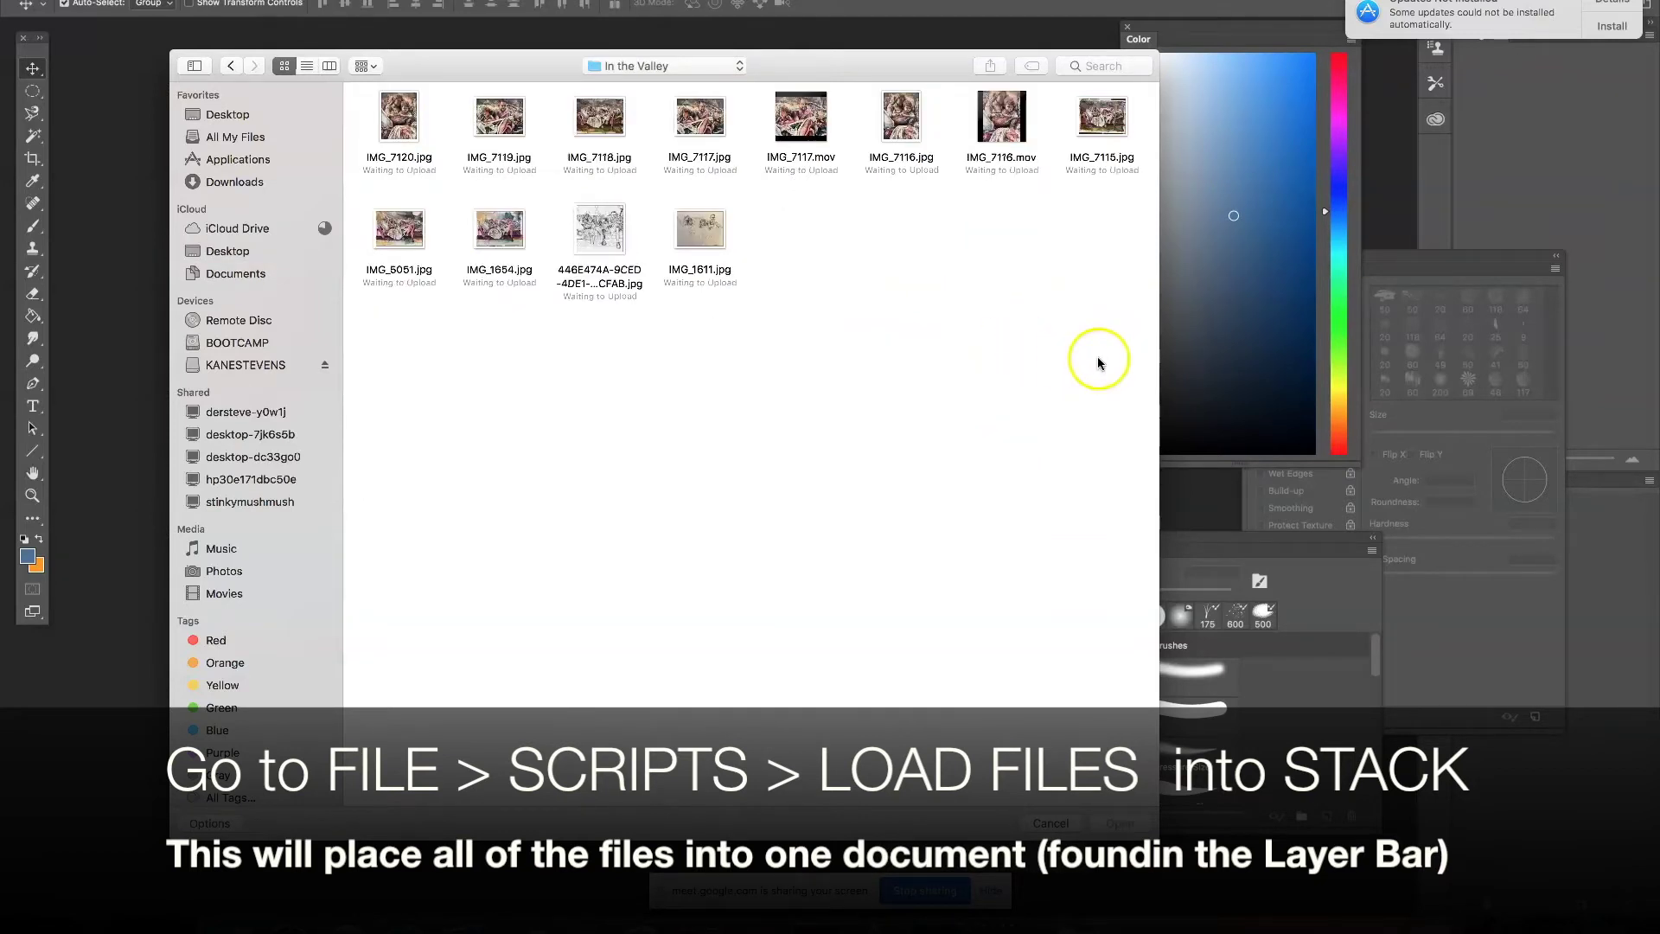
drag(1098, 360, 370, 122)
key(Return)
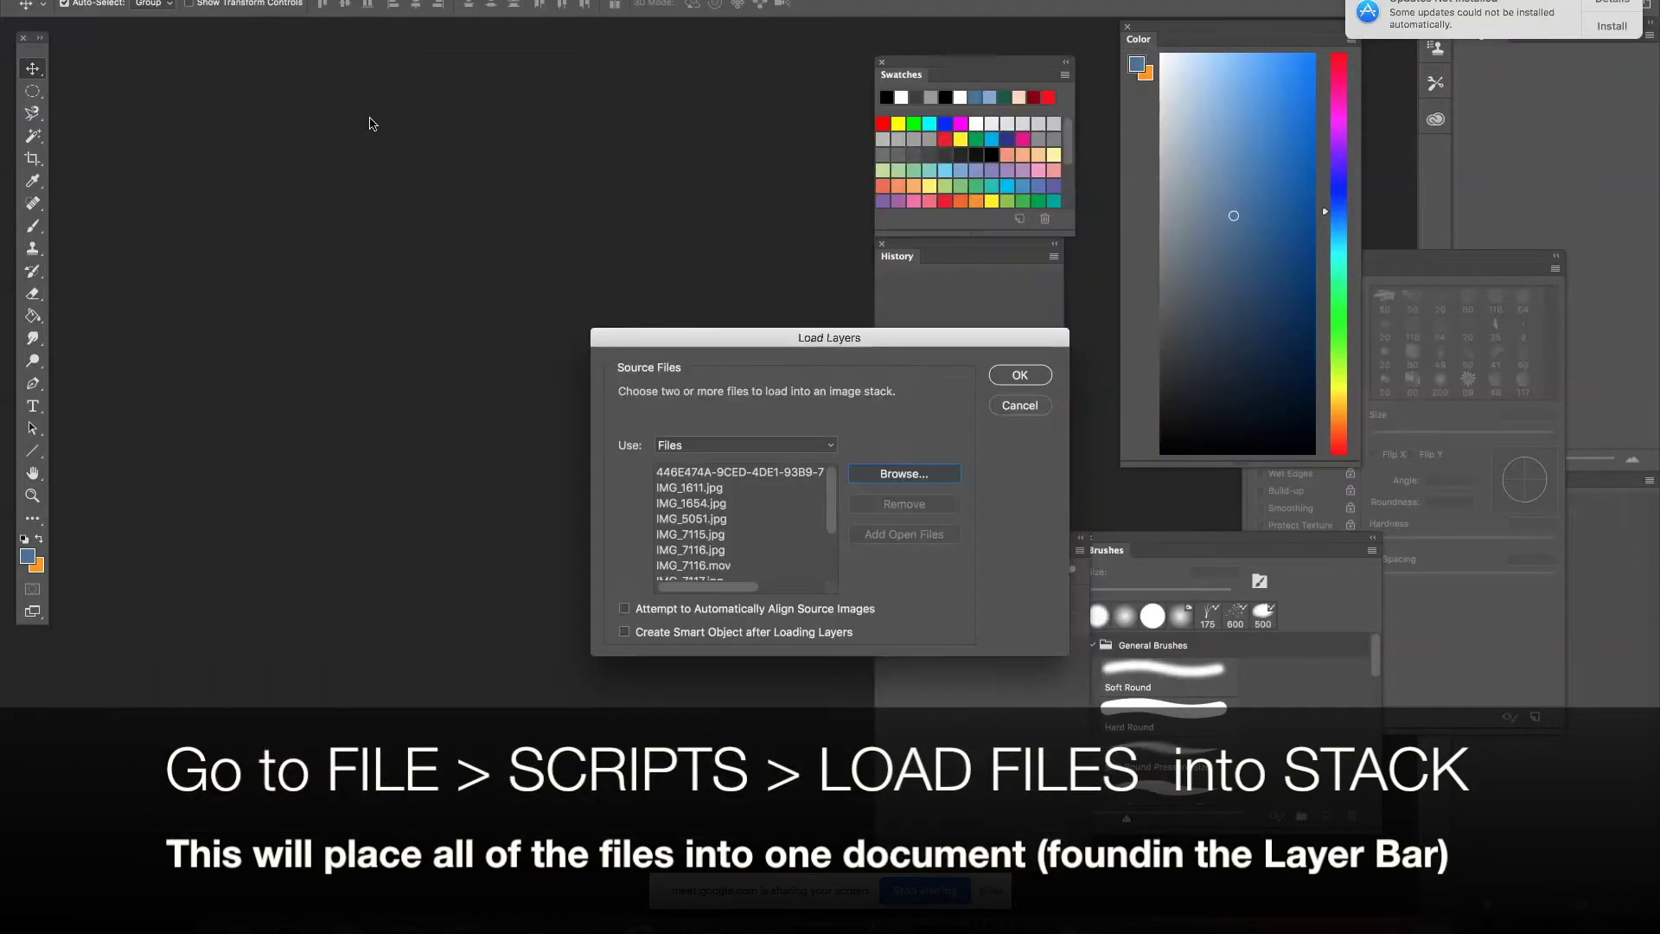
click(1016, 375)
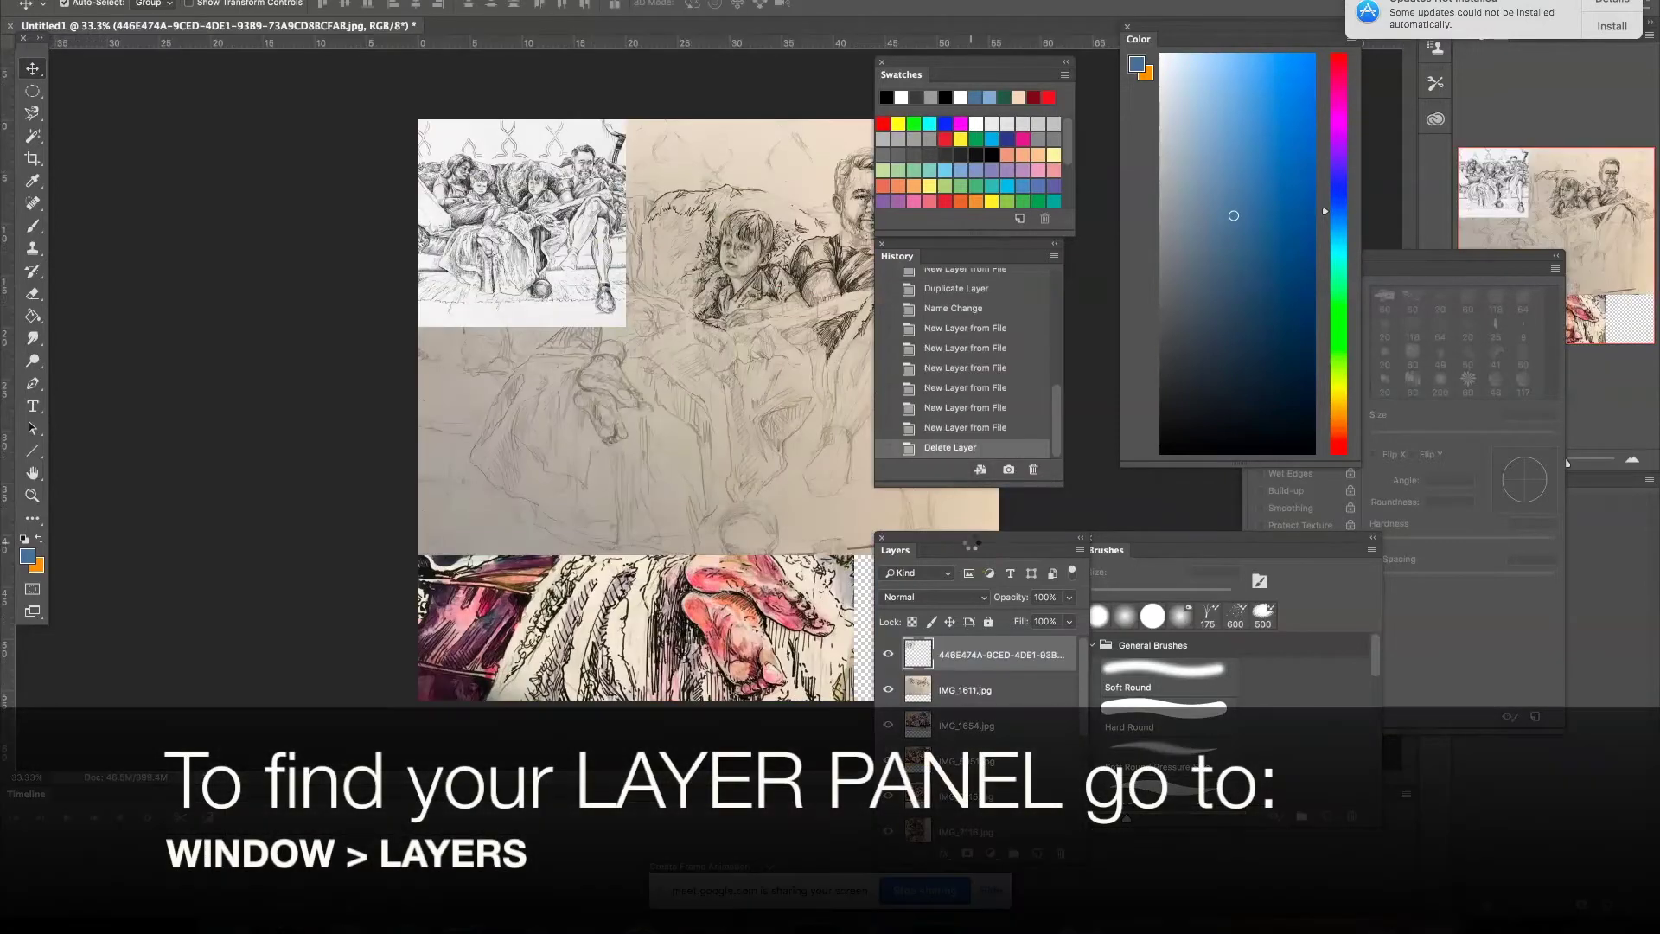
Move the Layers panel into the empty space beside the canvas and hide the layers from the topmost one through IMG_7116.jpg.
drag(977, 537, 262, 232)
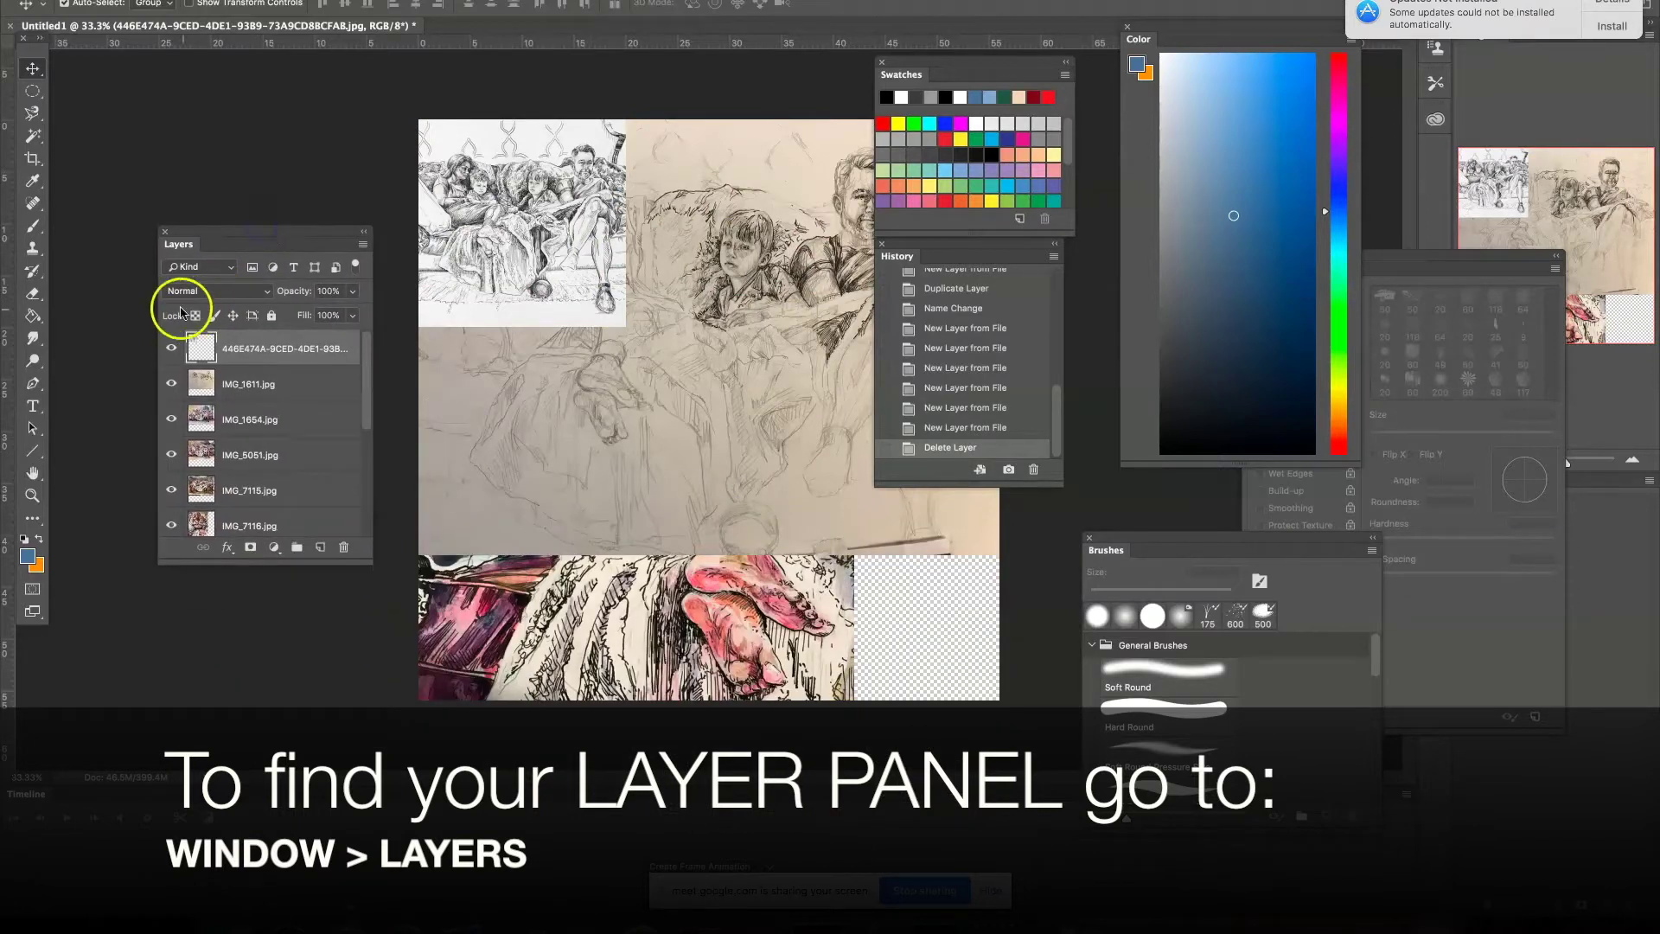
click(171, 348)
click(172, 384)
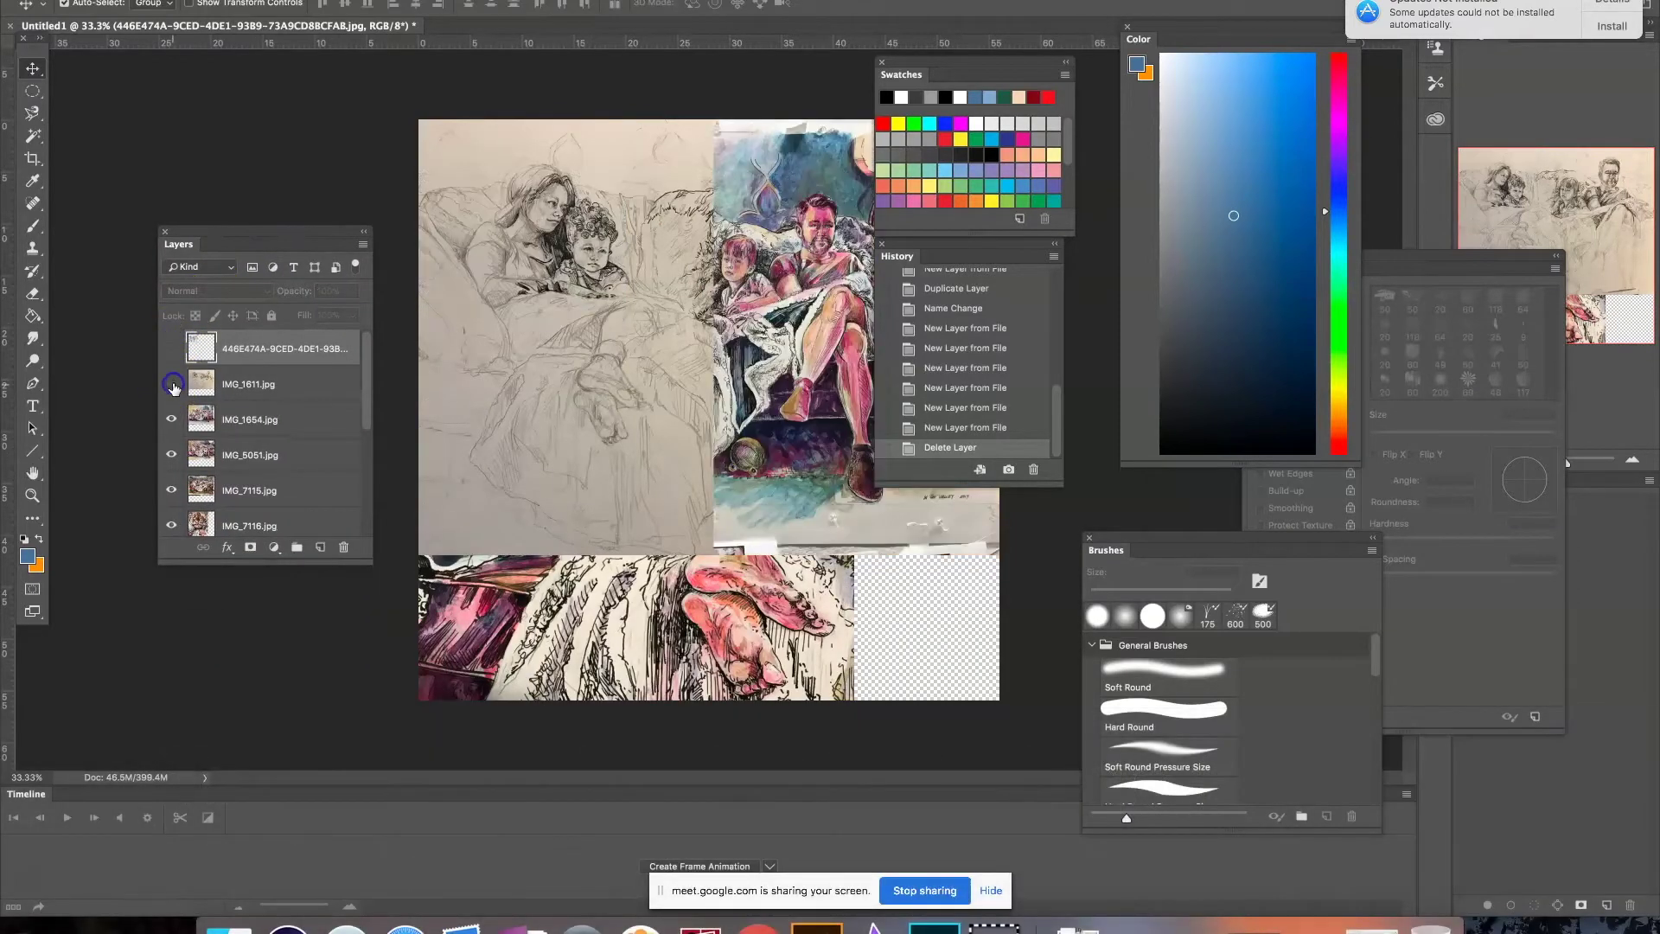
click(172, 419)
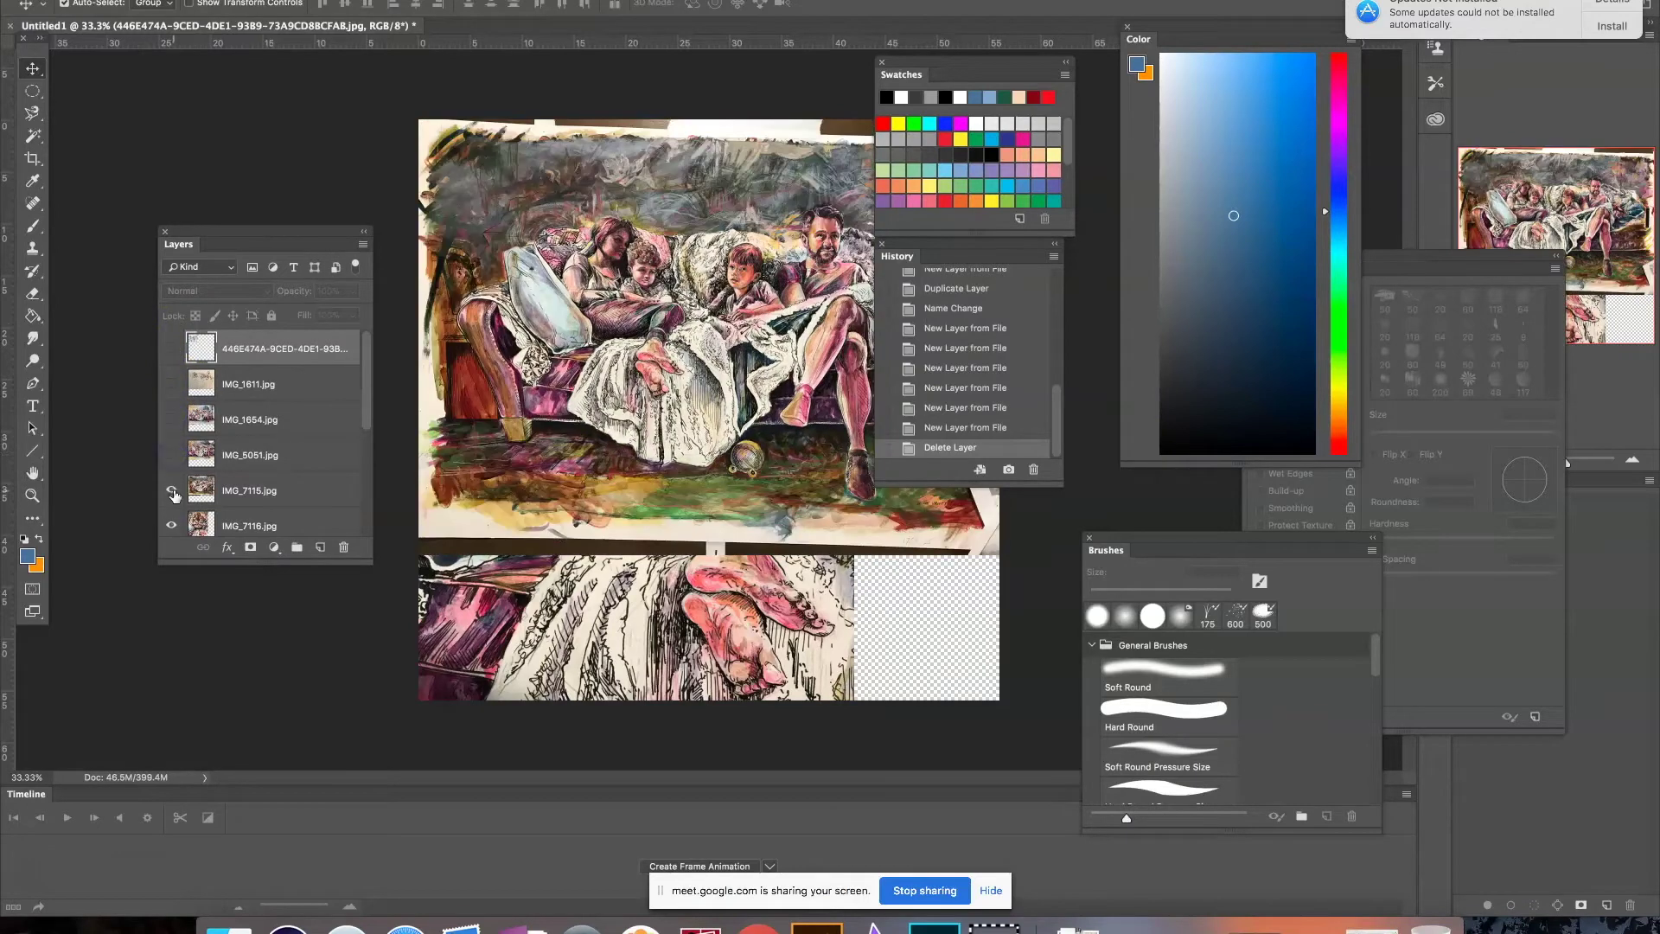
click(171, 490)
click(172, 525)
Lengthen the Layers panel and hide the layers from IMG_7116.mov through IMG_7119.jpg.
drag(363, 562, 365, 690)
click(171, 561)
click(171, 596)
click(171, 632)
scroll(171, 638, down, 3)
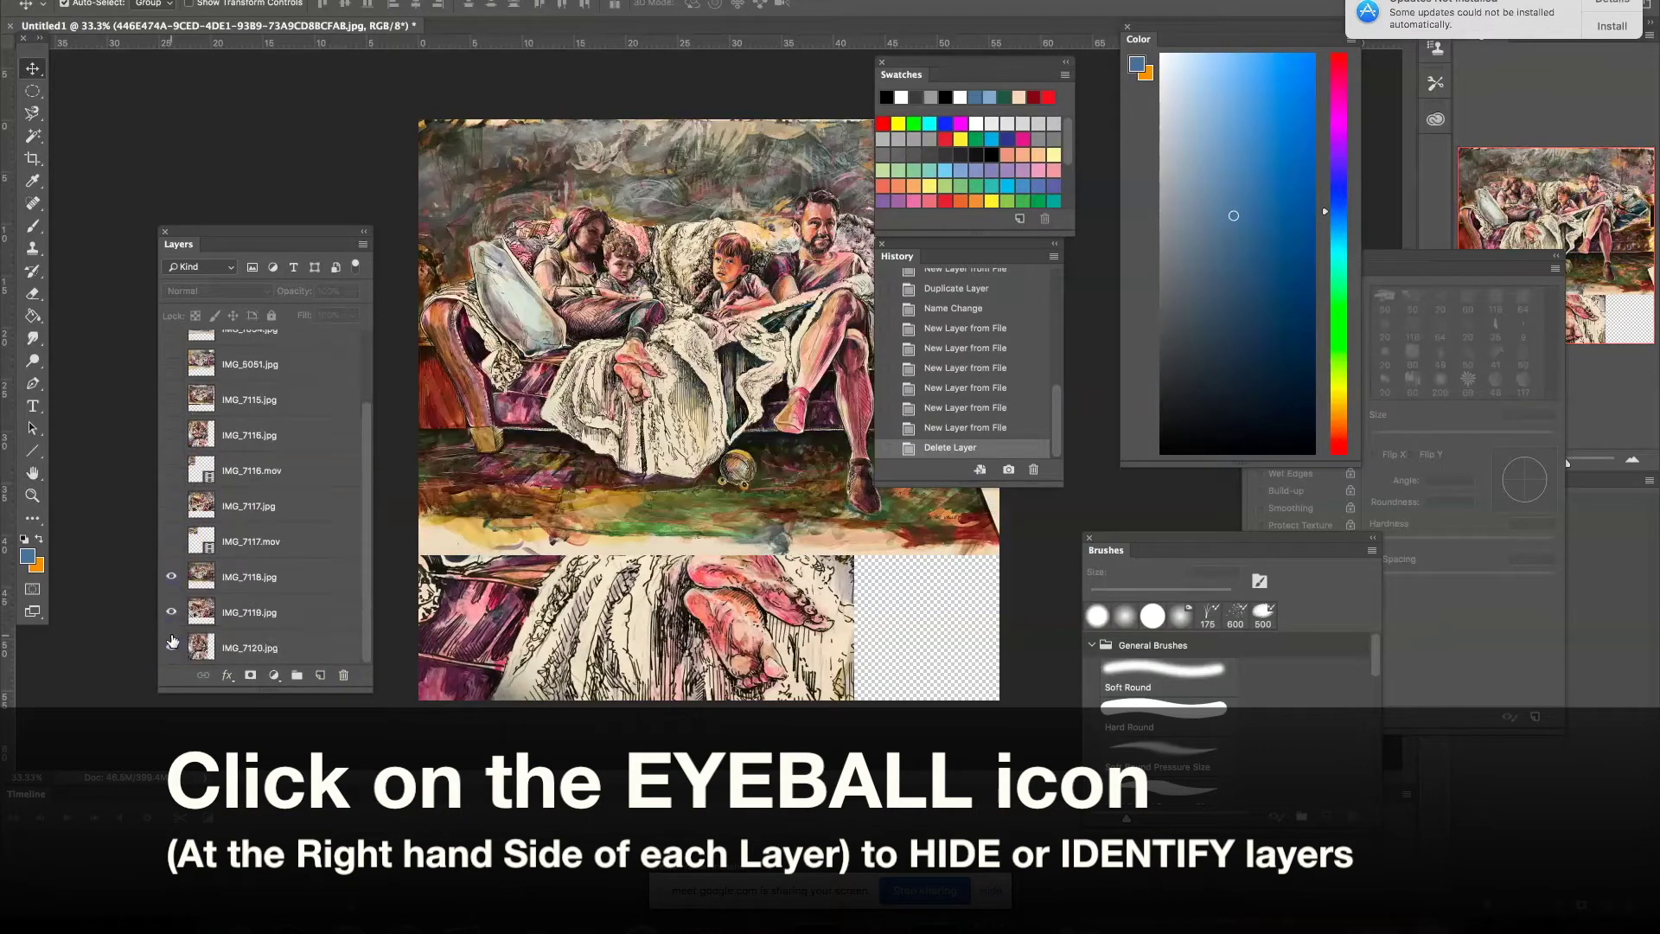
click(169, 578)
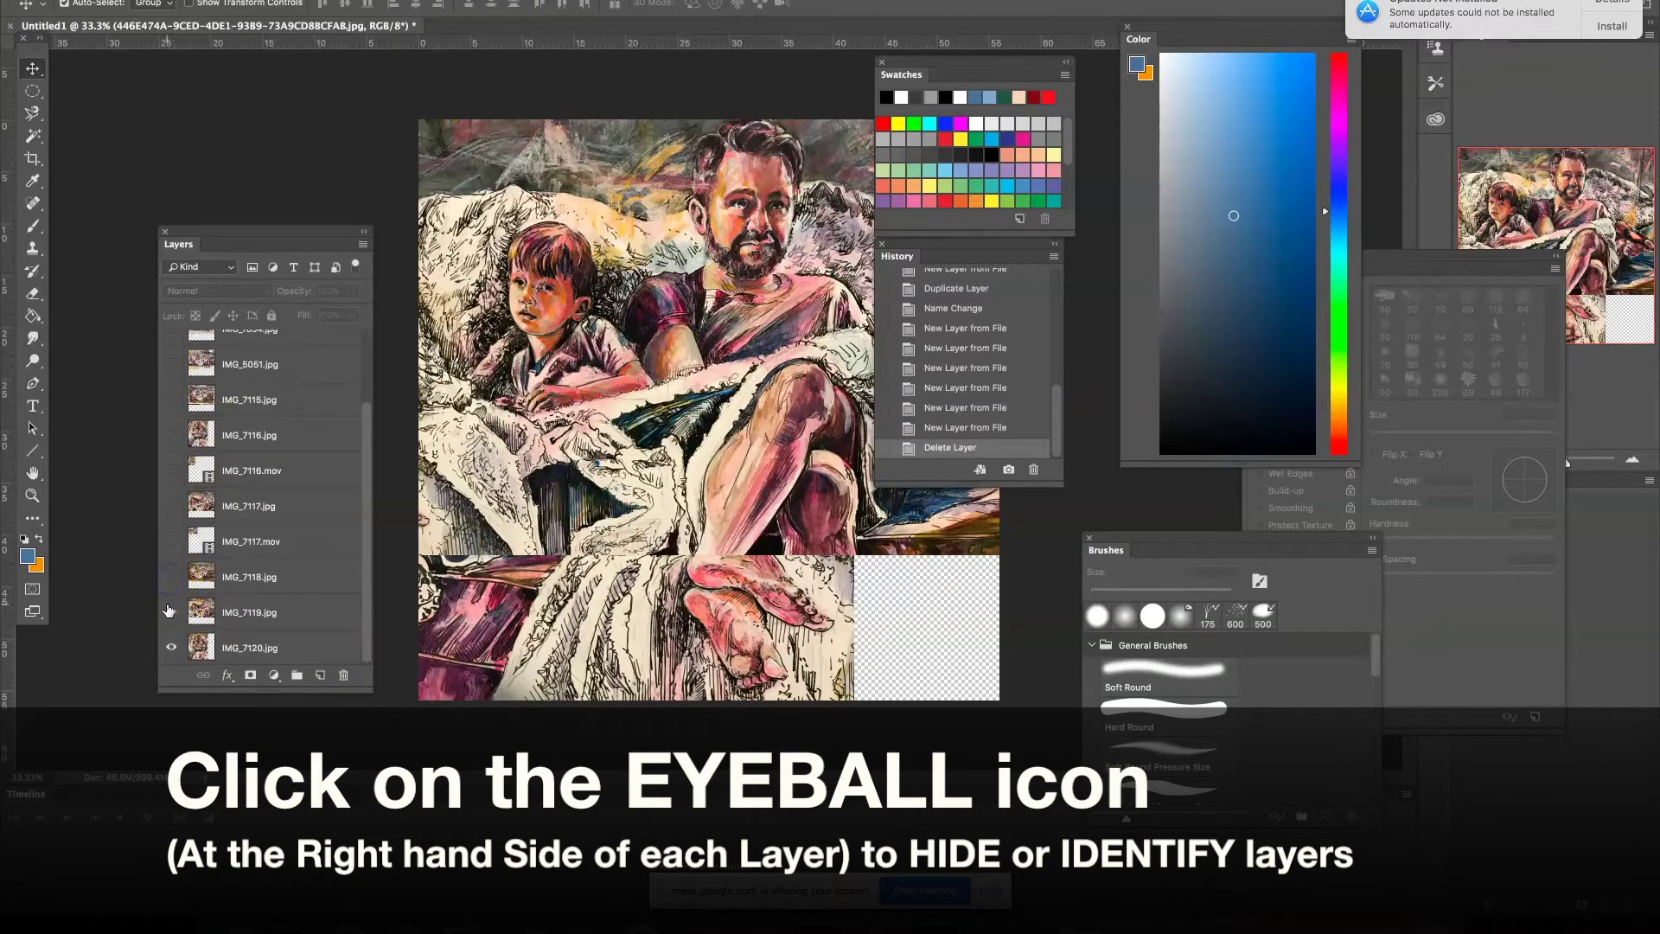
click(170, 612)
Delete the two video layers, IMG_7117.mov and IMG_7116.mov.
click(297, 547)
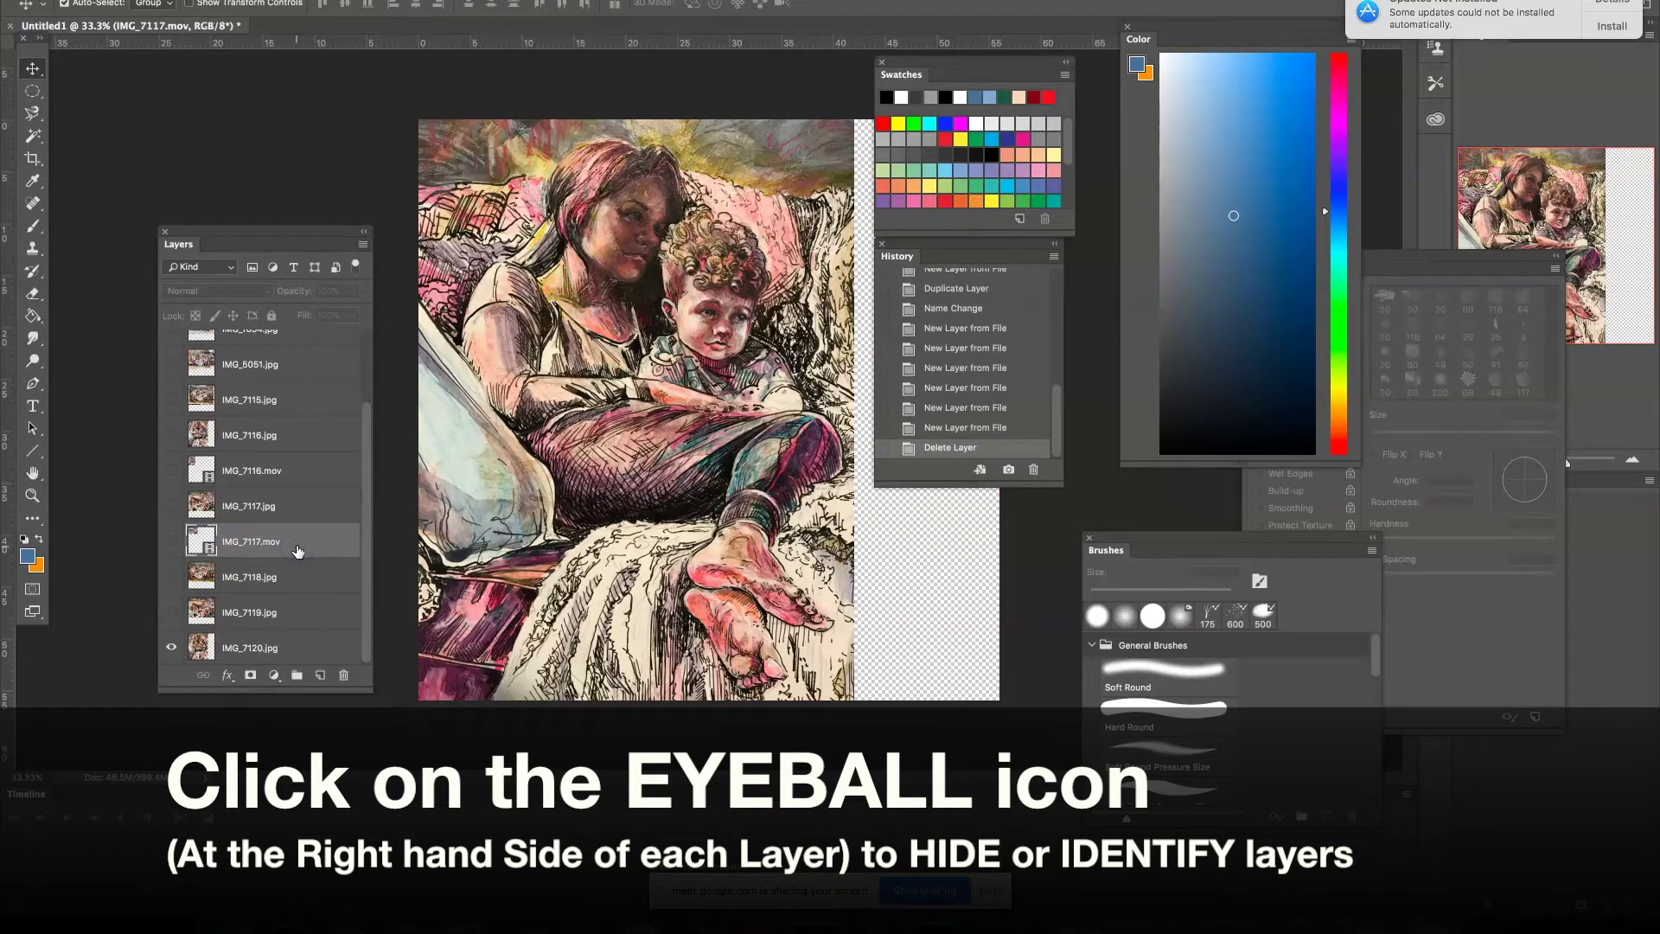
click(343, 676)
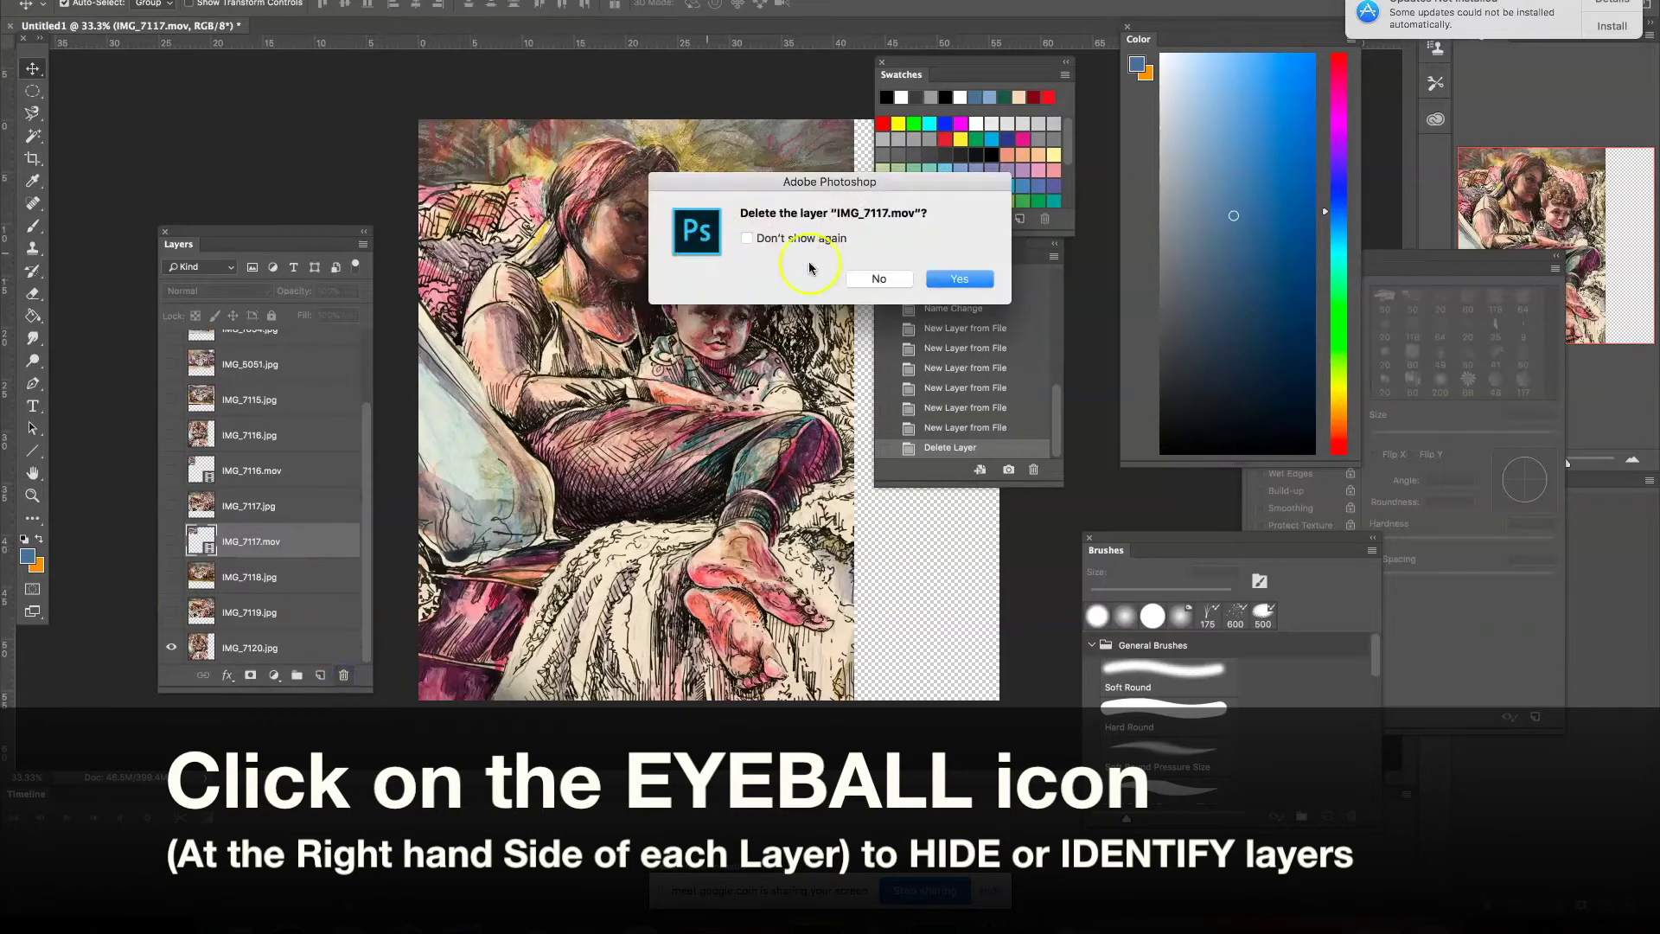
click(956, 280)
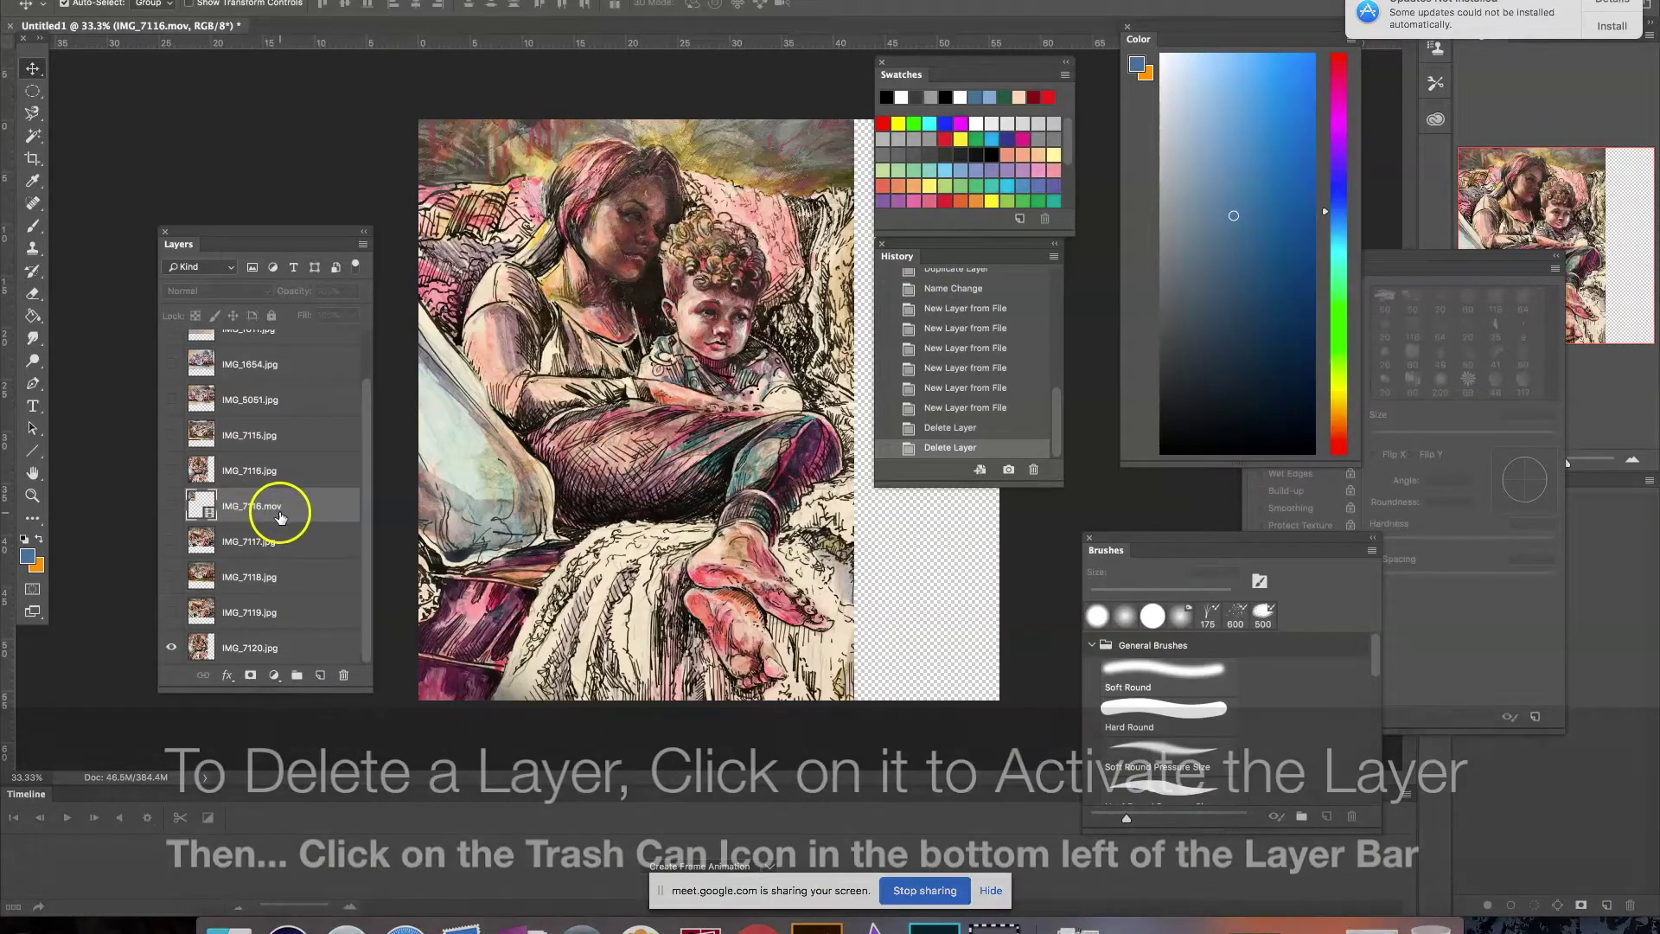
click(343, 675)
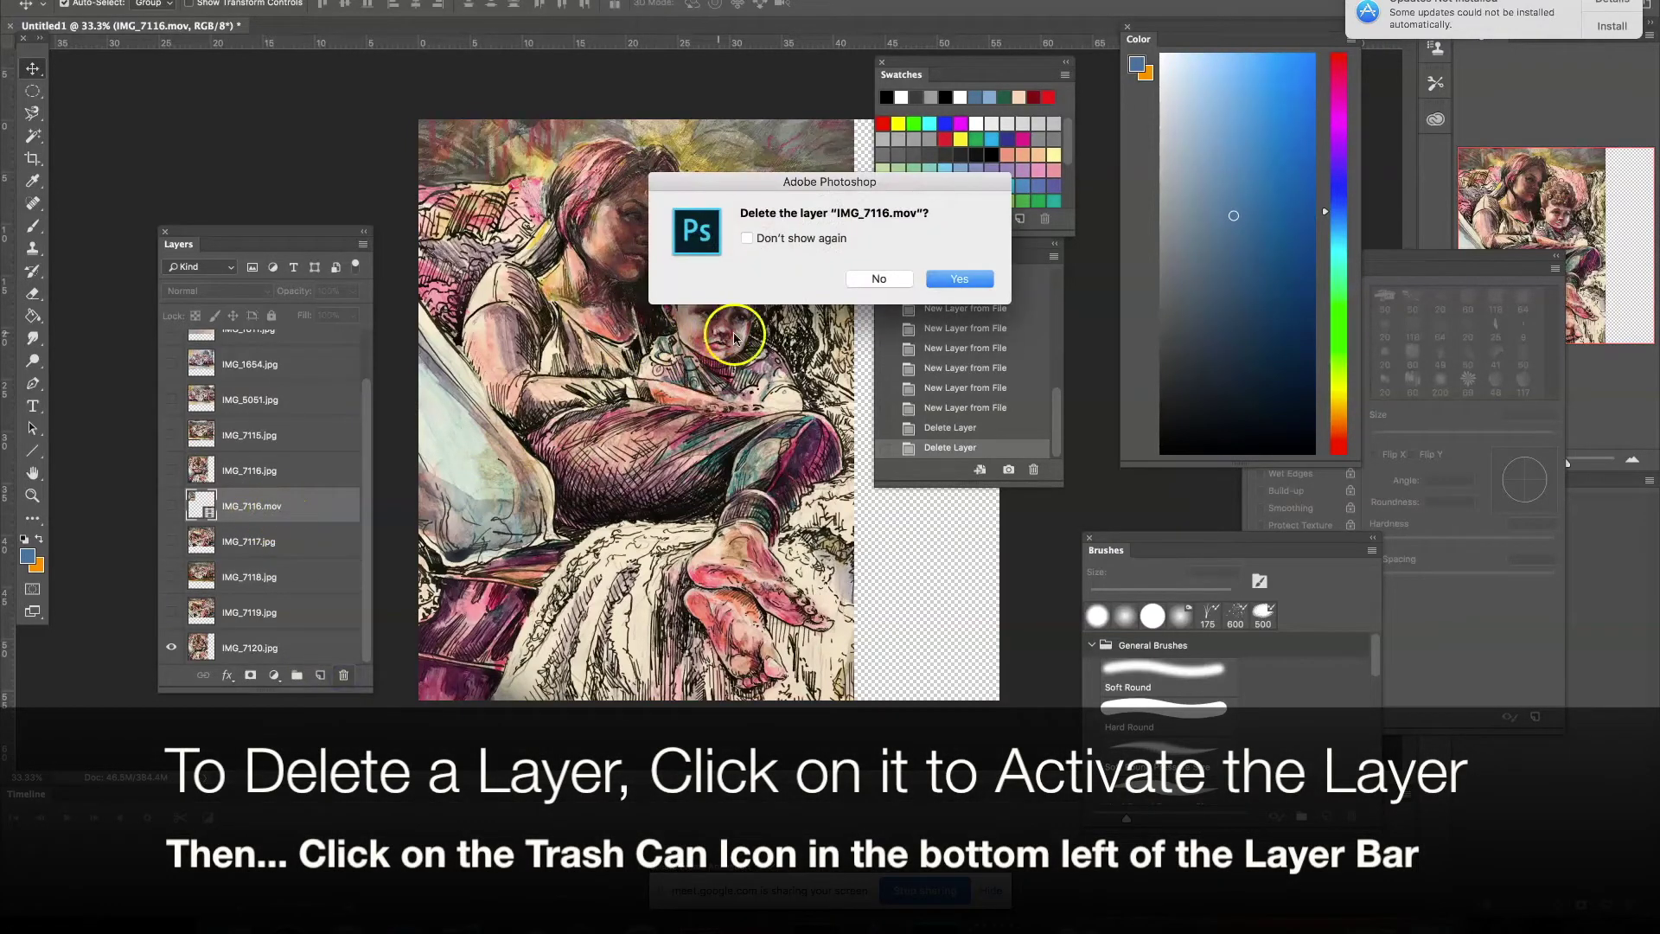
click(963, 280)
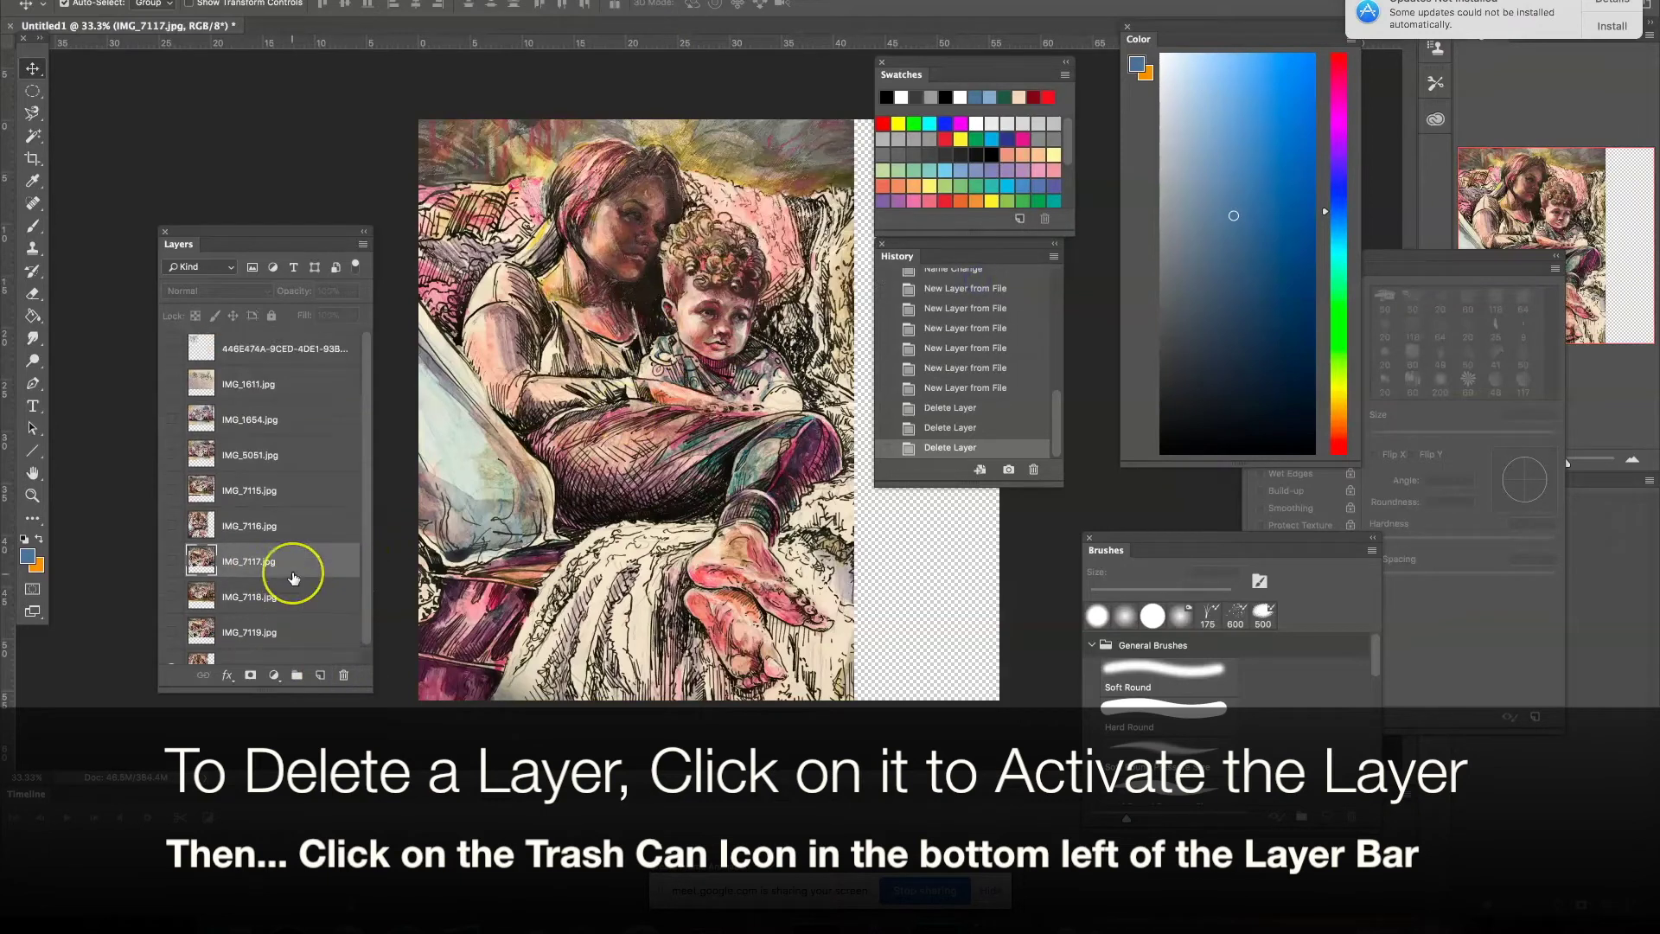
Make every layer visible again, from IMG_7120.jpg up to the topmost layer.
scroll(294, 577, up, 1)
scroll(204, 585, down, 1)
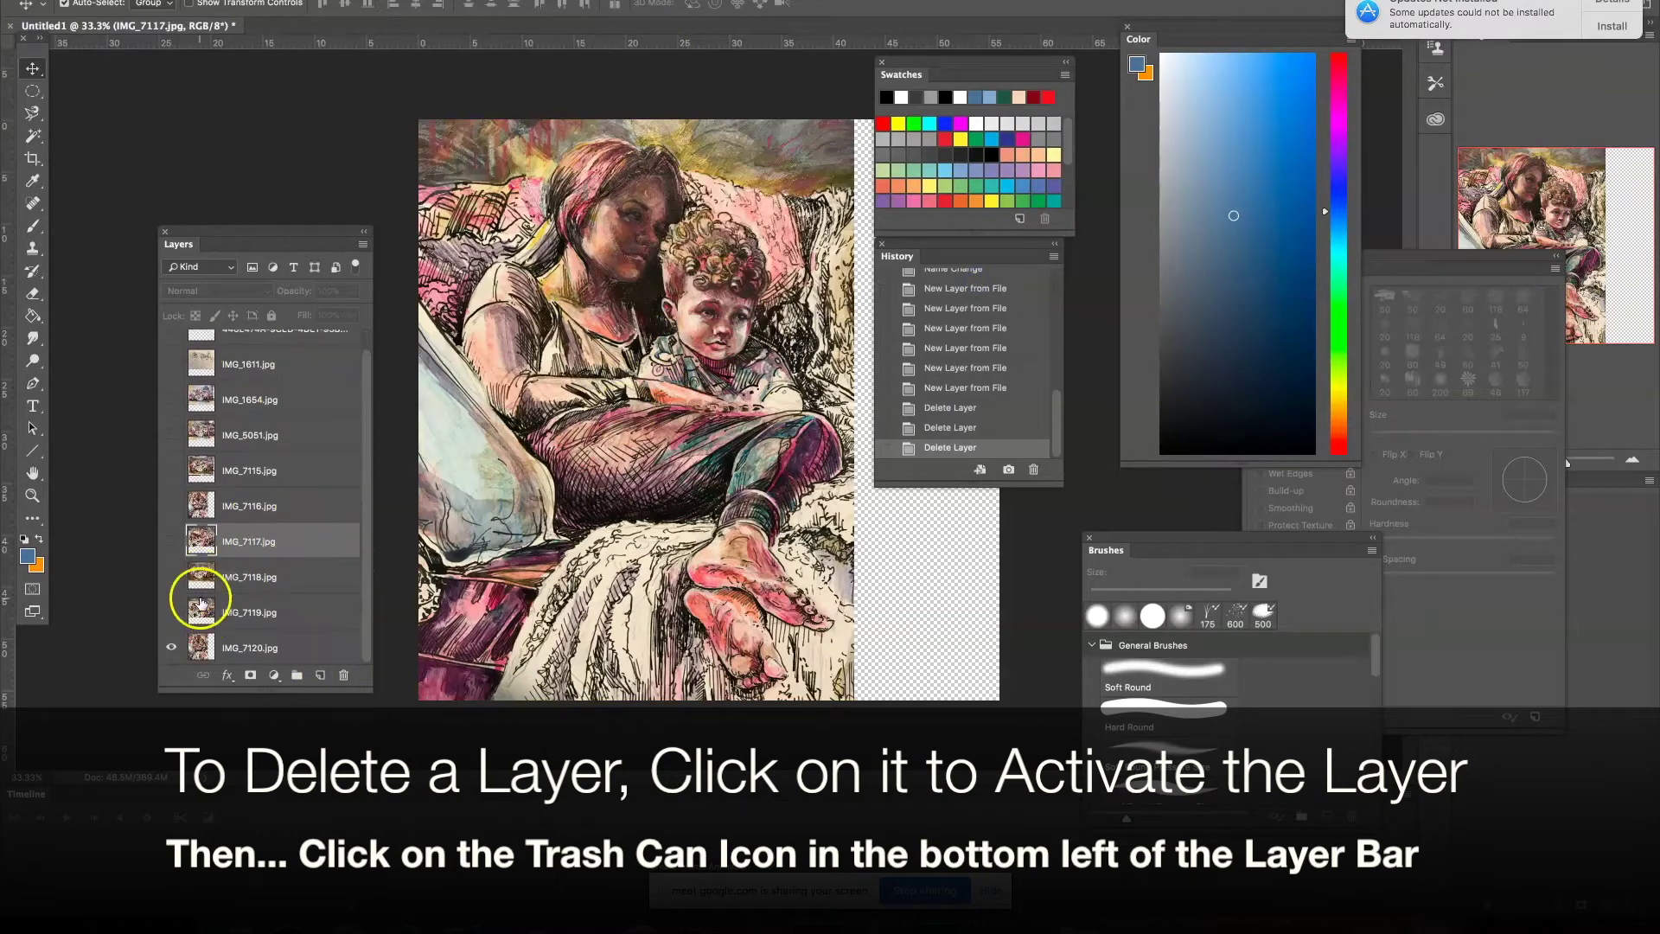
click(169, 652)
drag(168, 650, 171, 350)
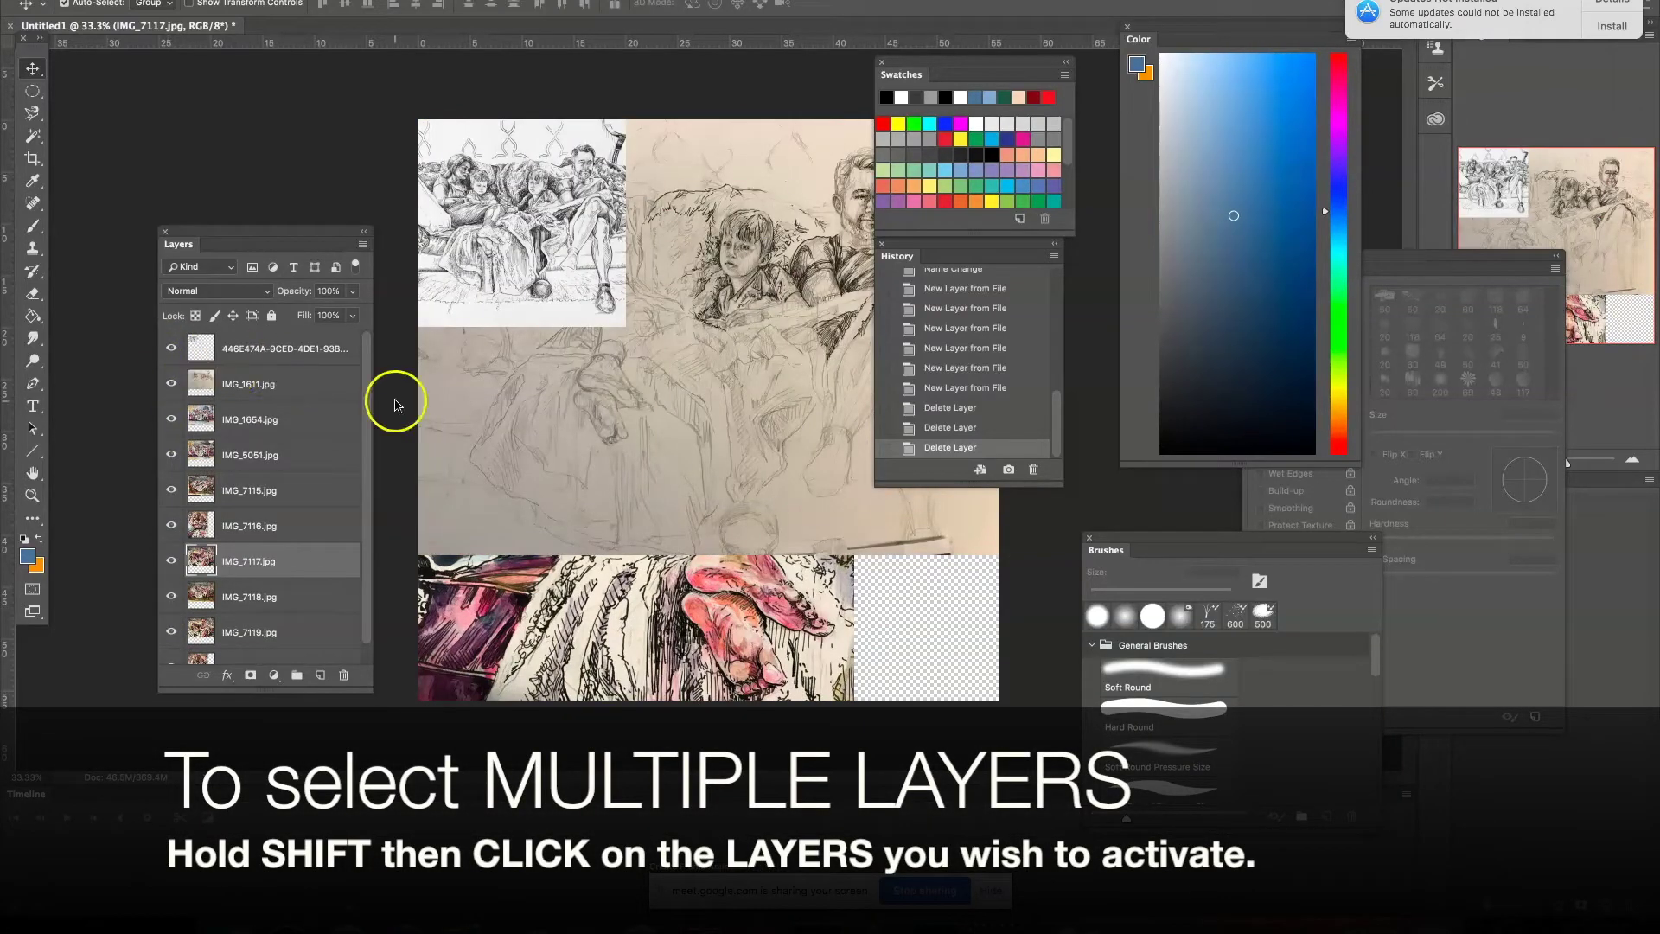
Select all layers, scale them proportionally to 56.80% with Free Transform, and move them near the centre of the canvas.
click(256, 353)
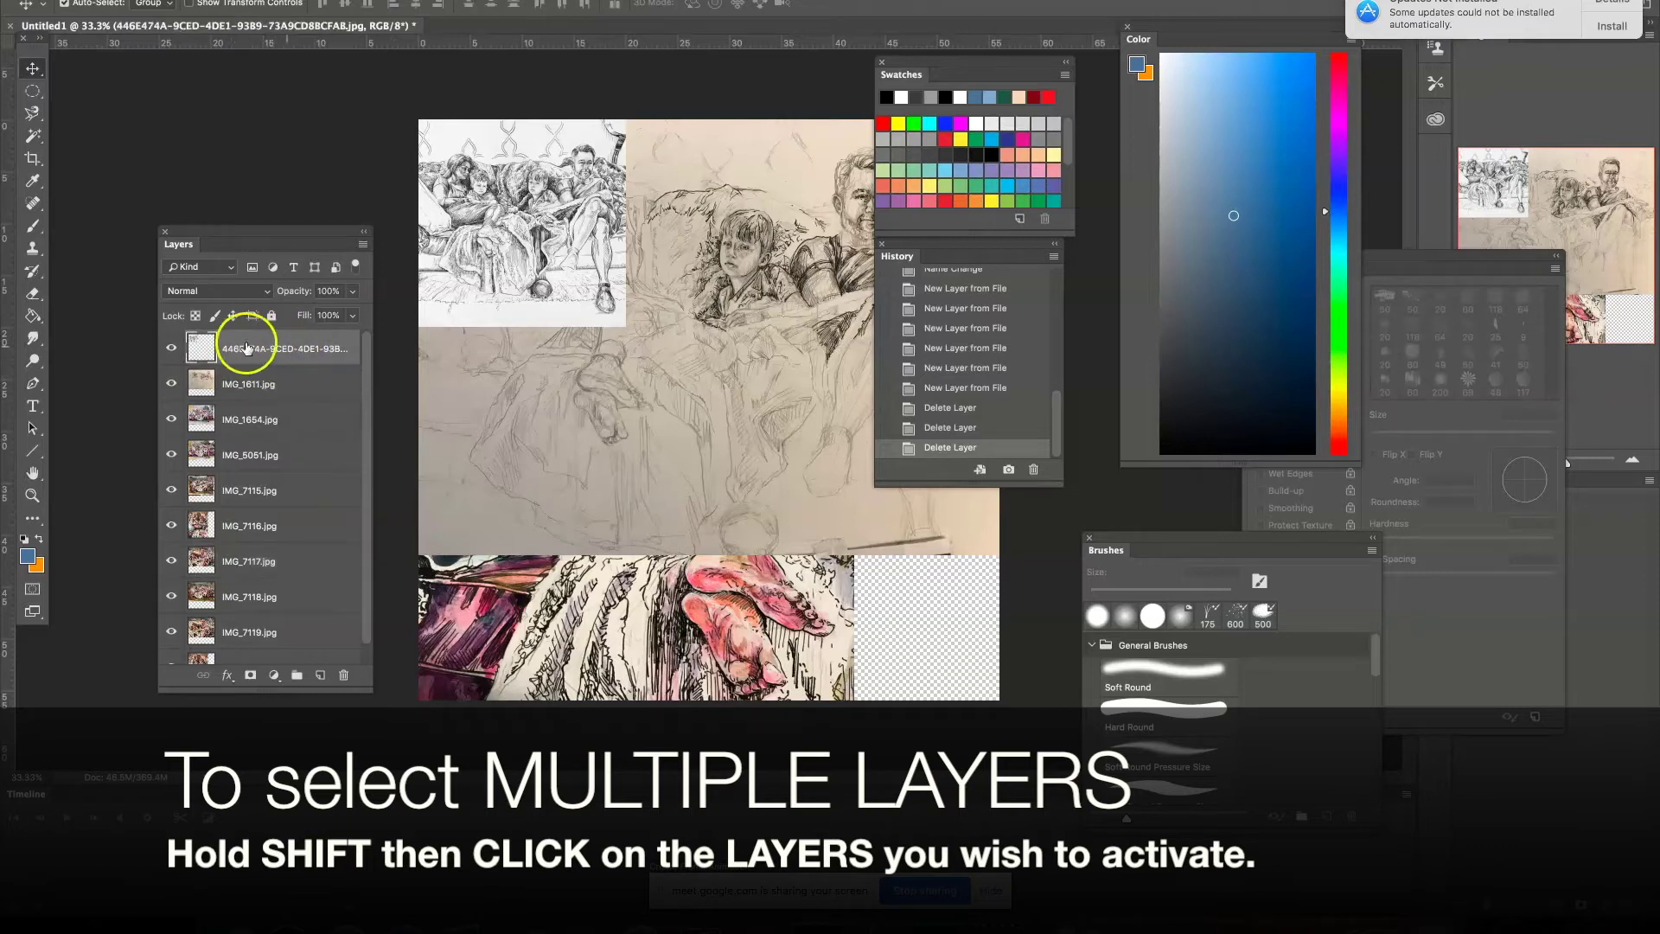
scroll(304, 357, down, 1)
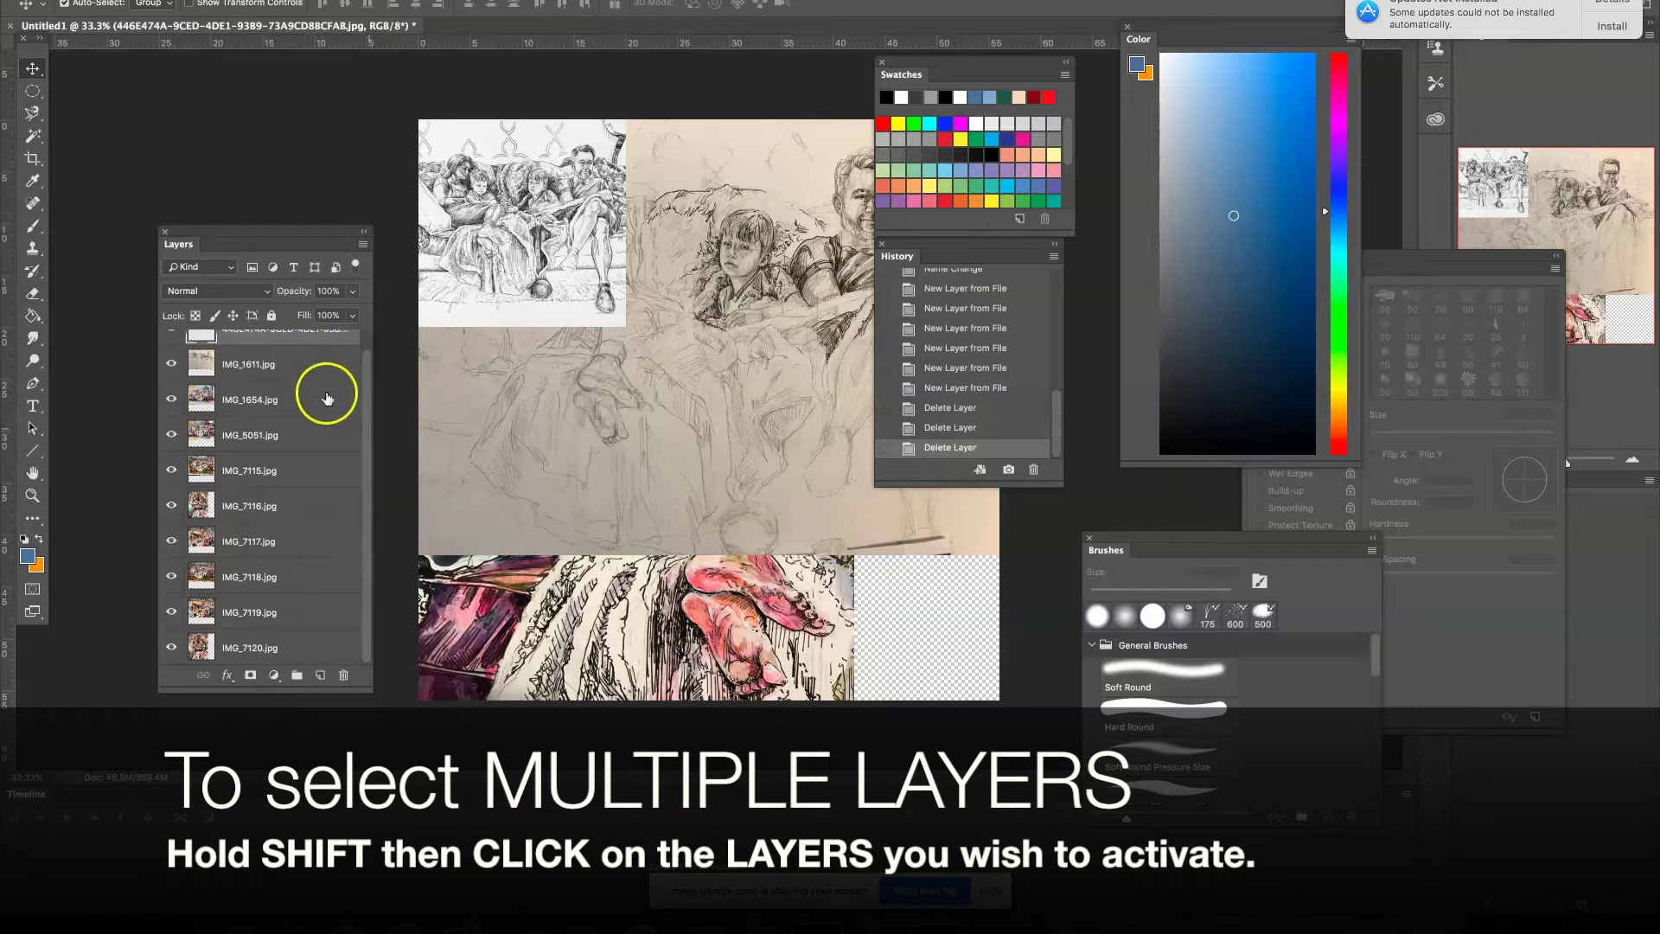
shift+click(347, 644)
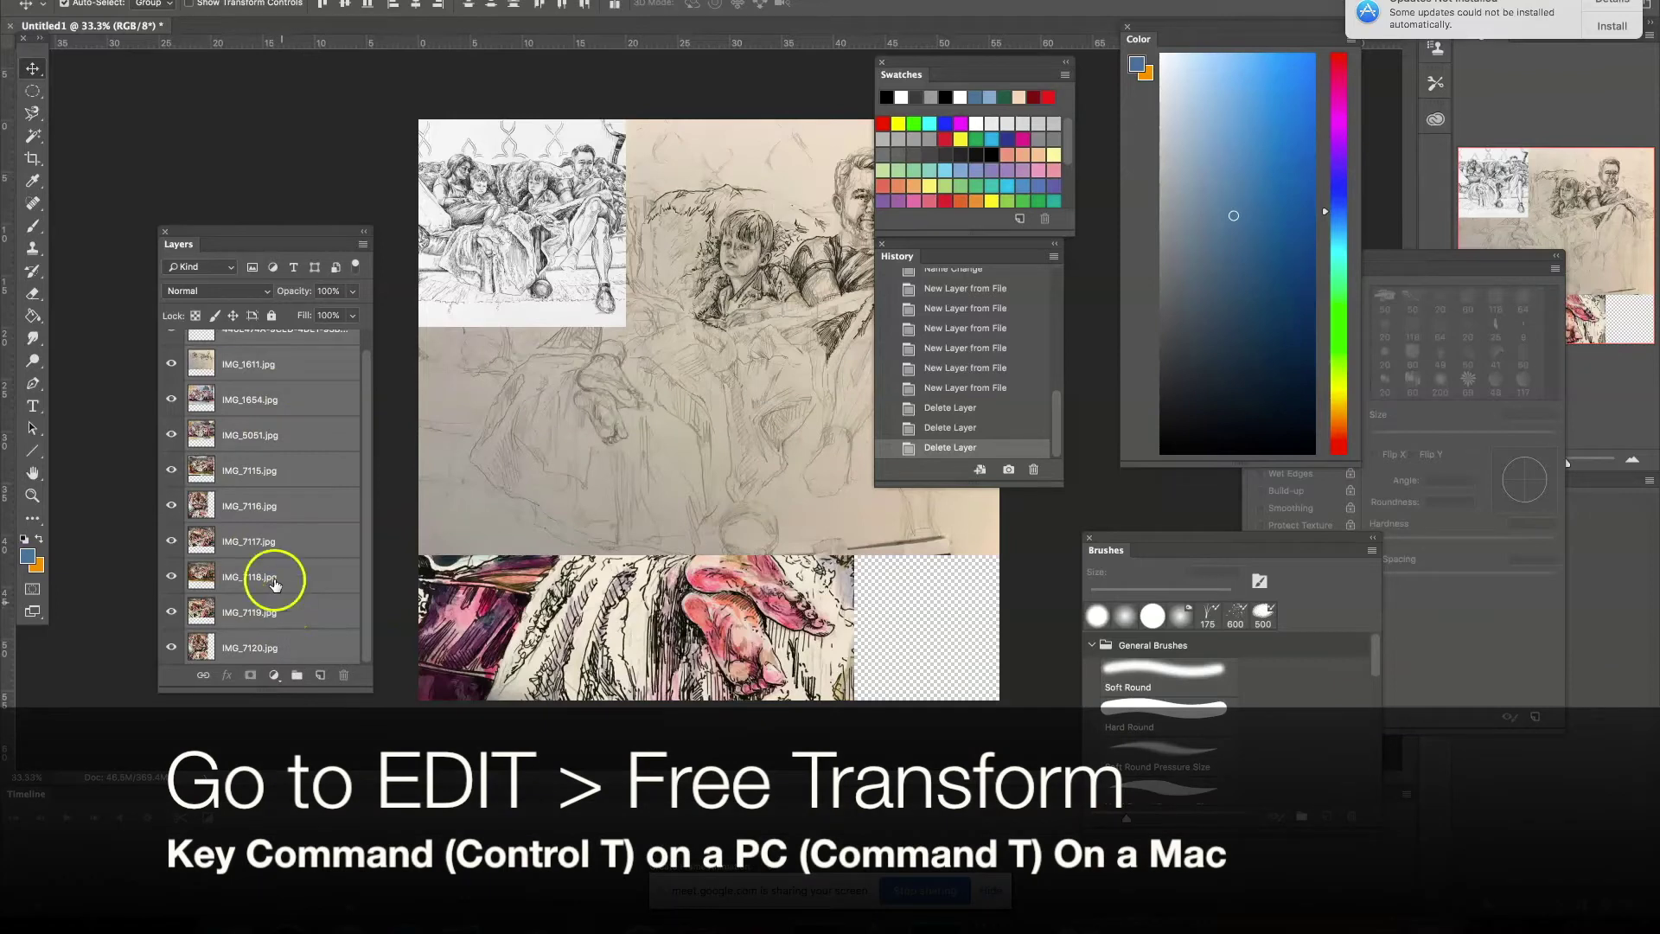
click(208, 2)
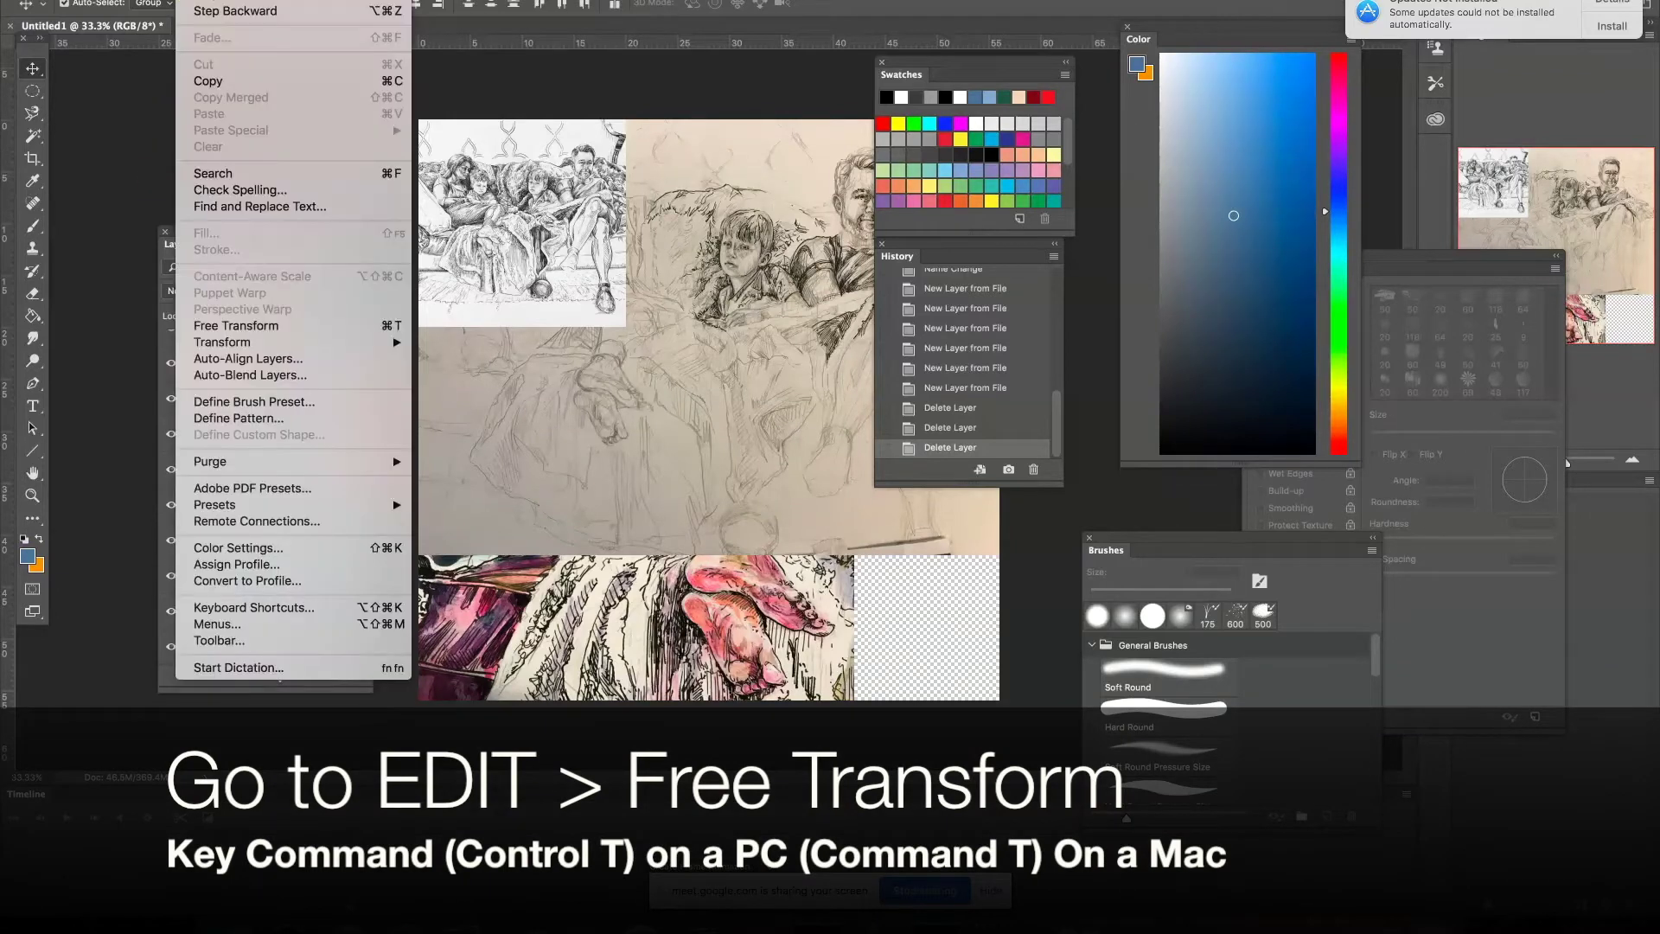
click(241, 326)
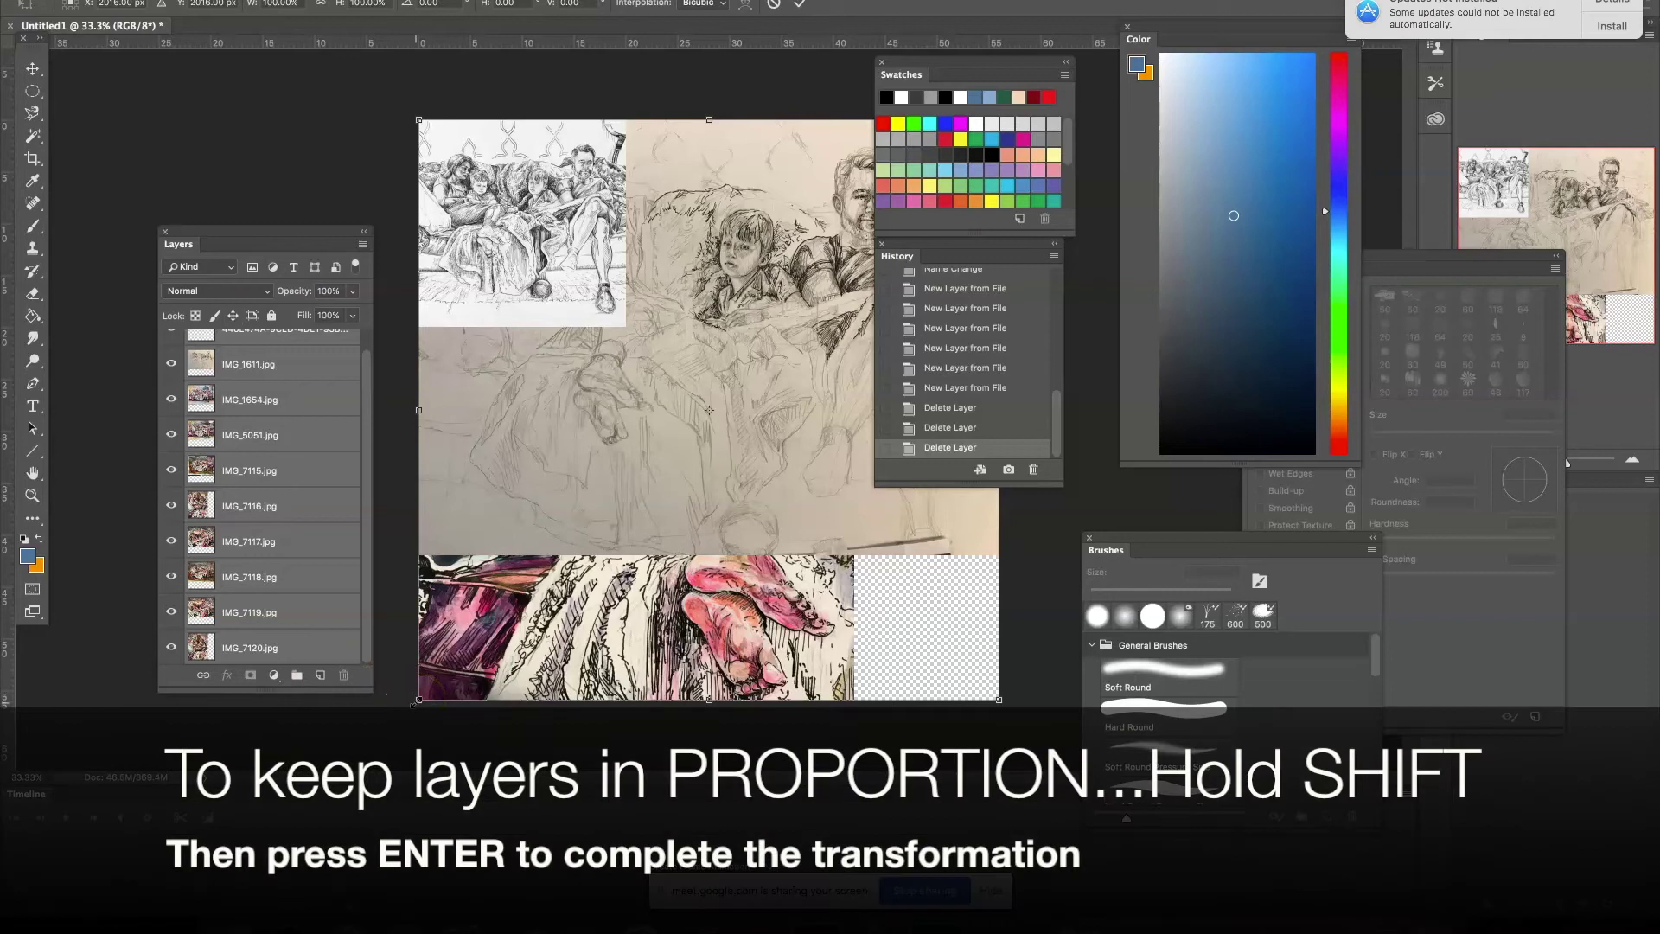
drag(416, 700, 650, 435)
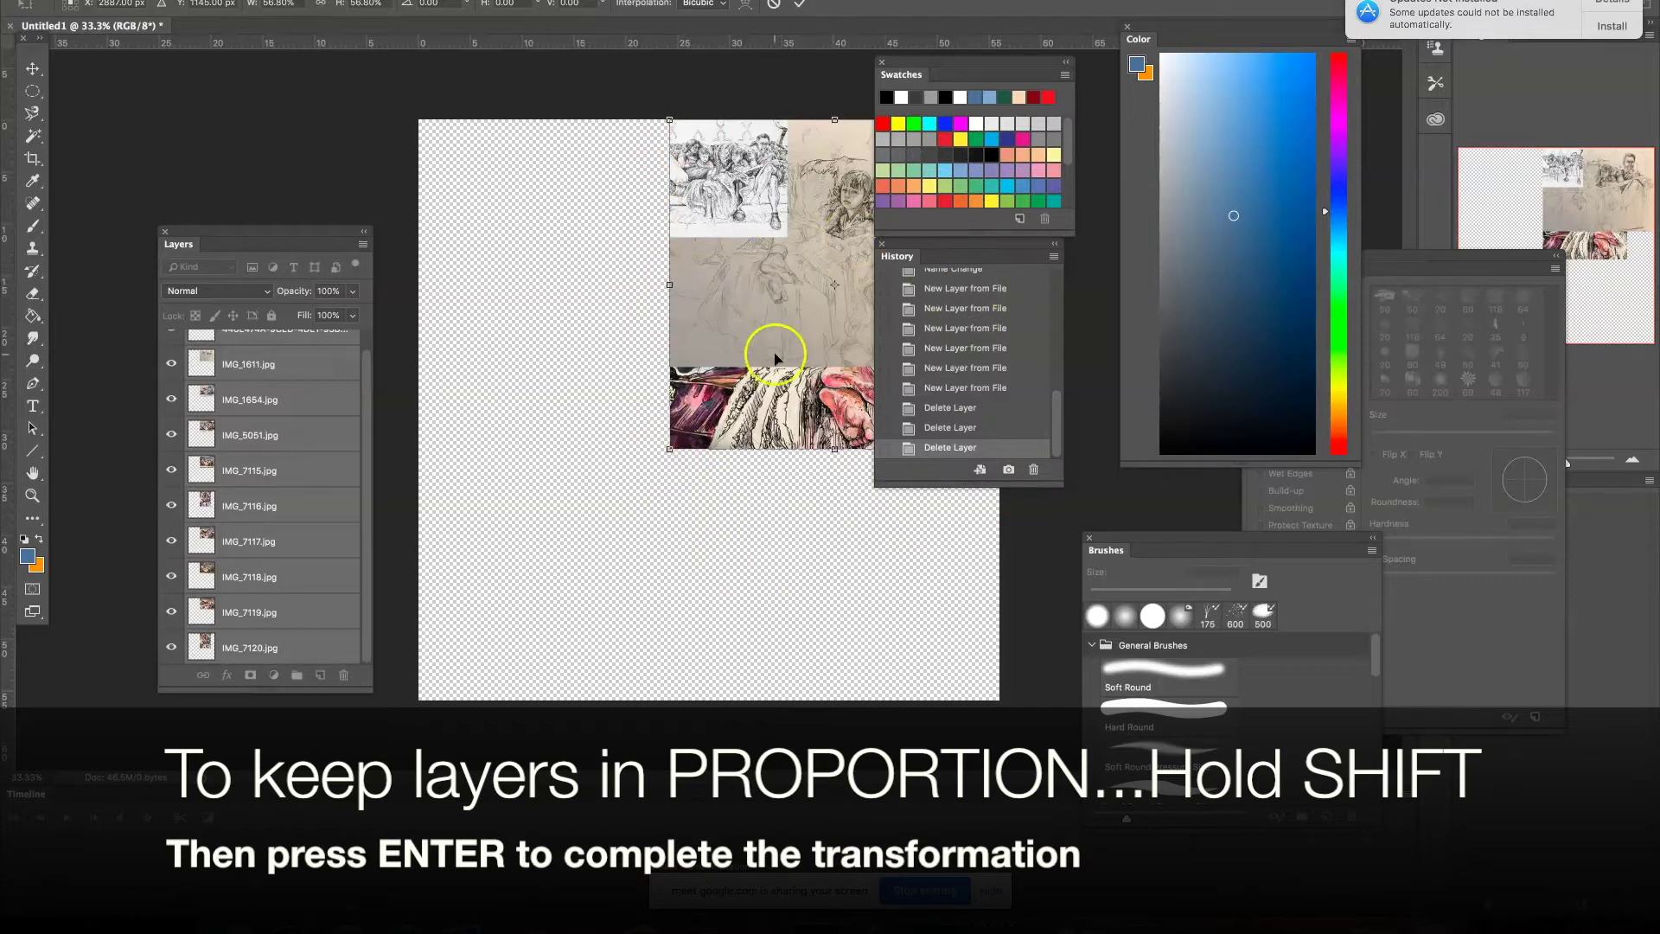
drag(784, 289, 680, 392)
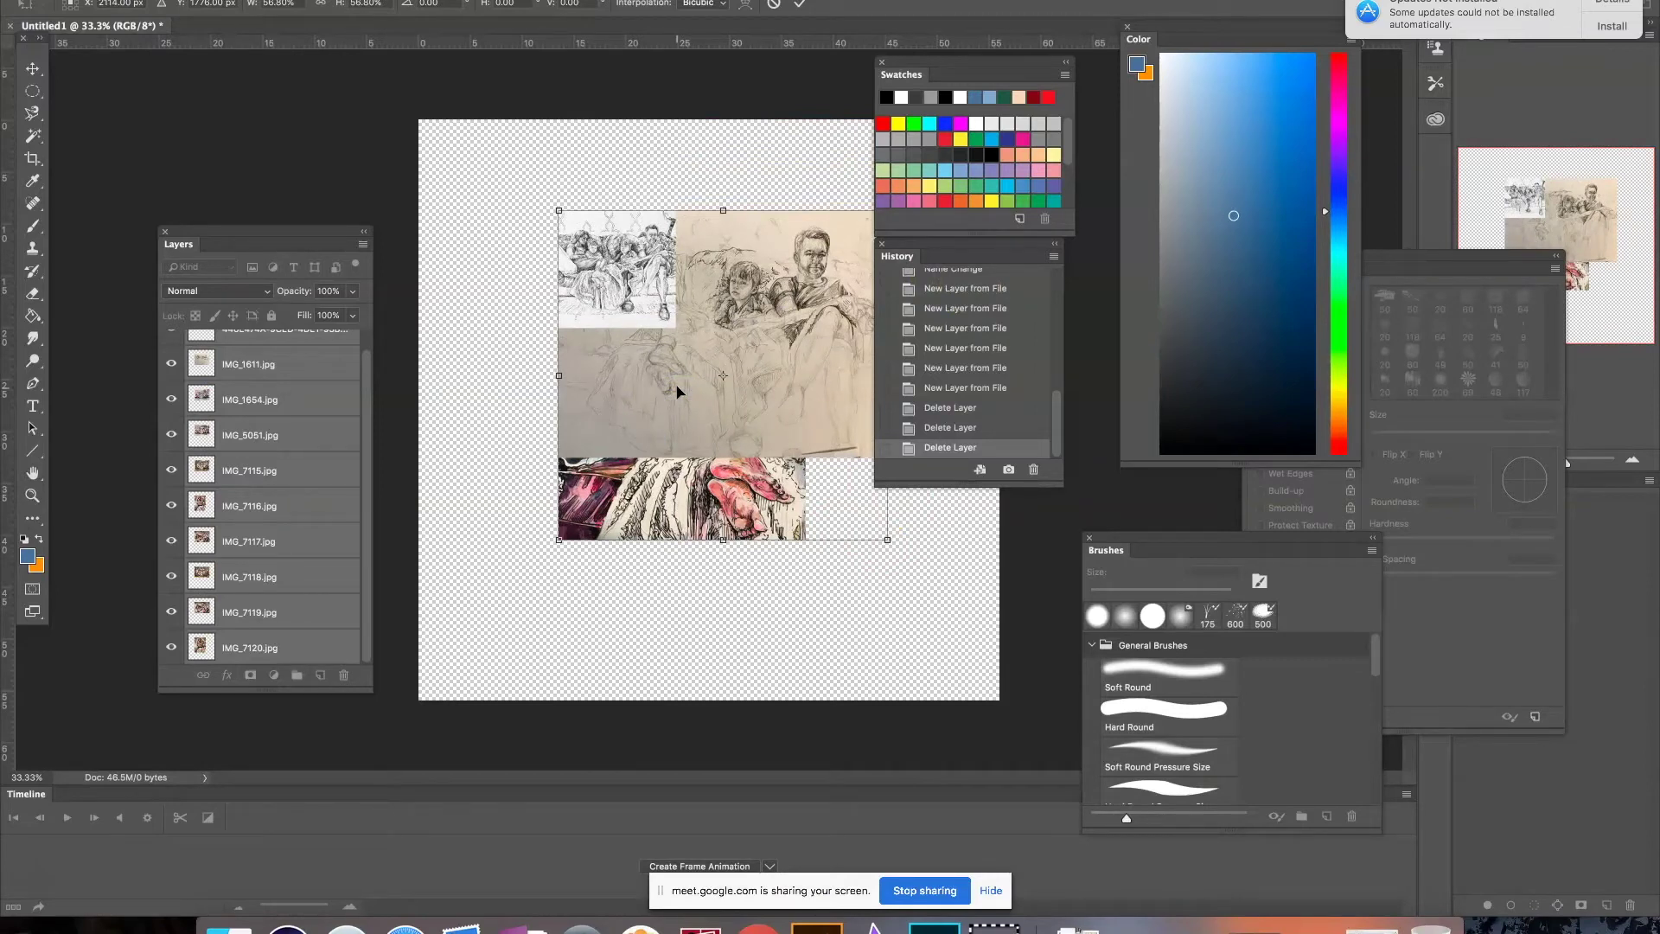
key(Return)
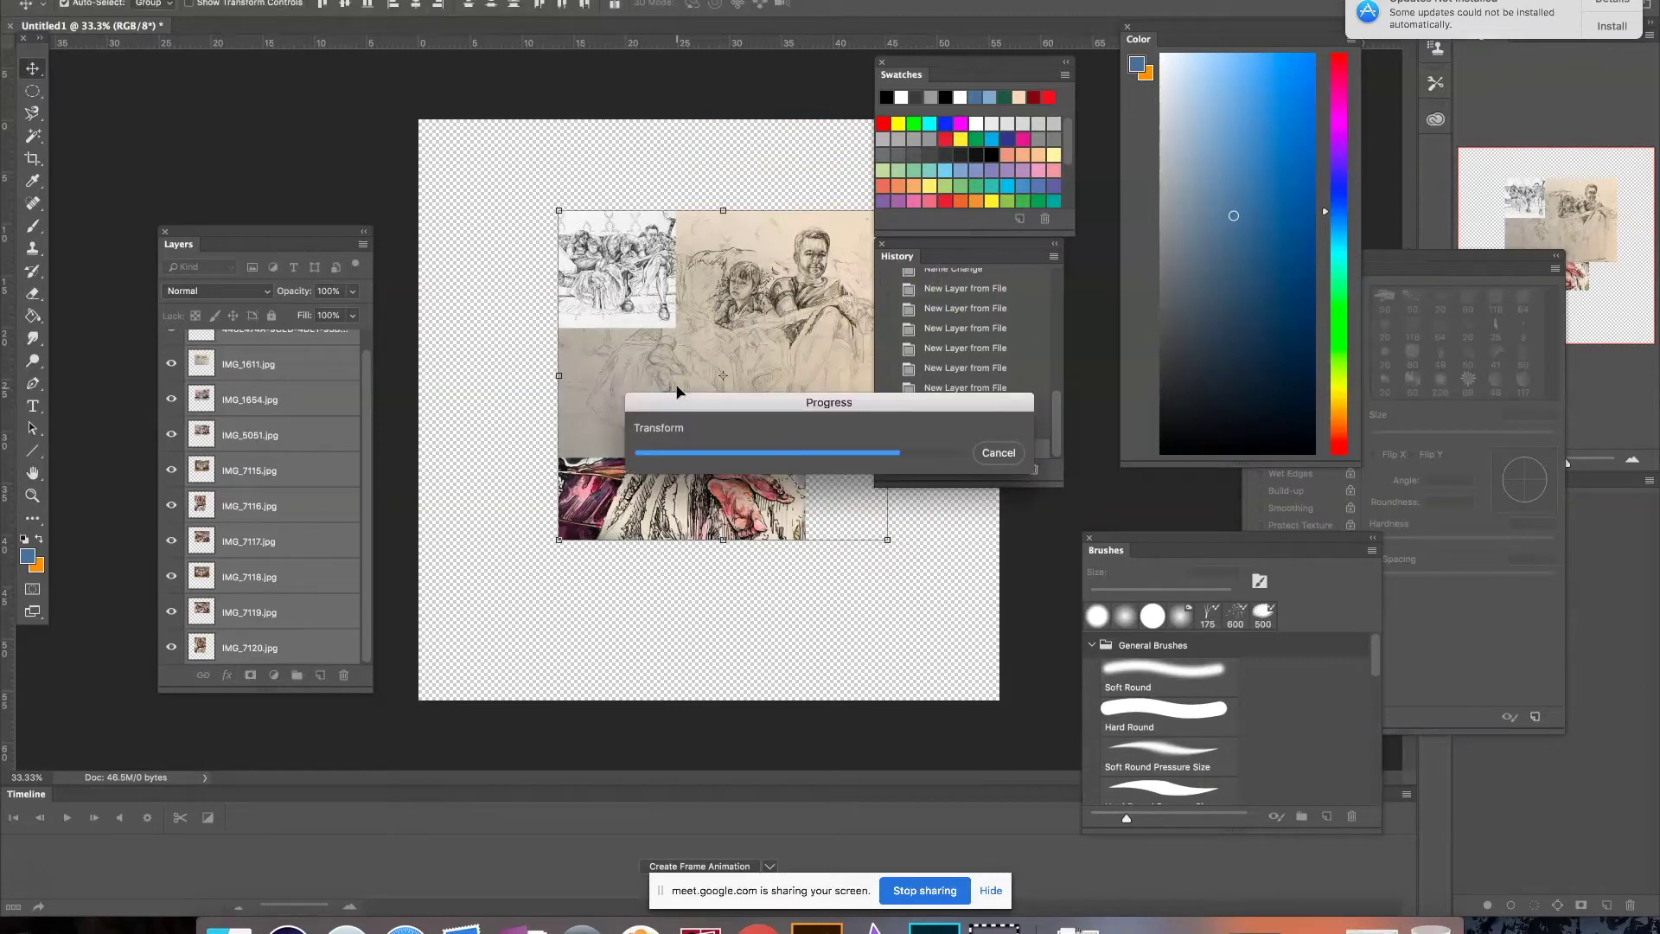
Move the Swatches panel off the canvas and float the toolbar next to the Layers panel.
drag(956, 55, 1115, 73)
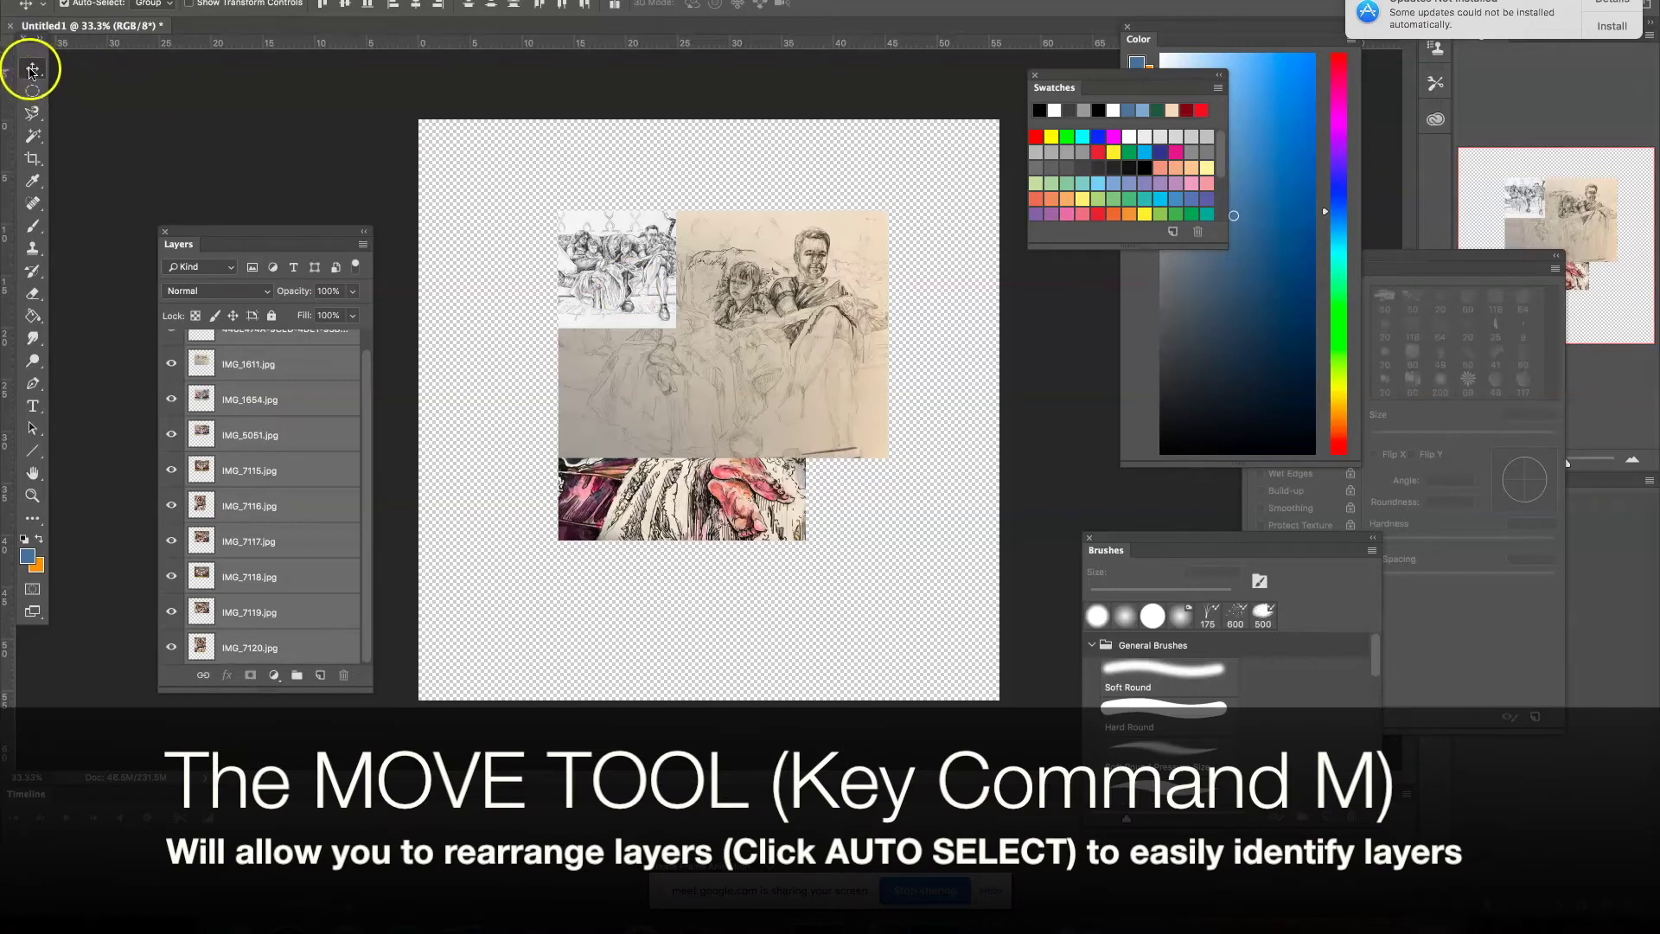
drag(32, 52, 122, 138)
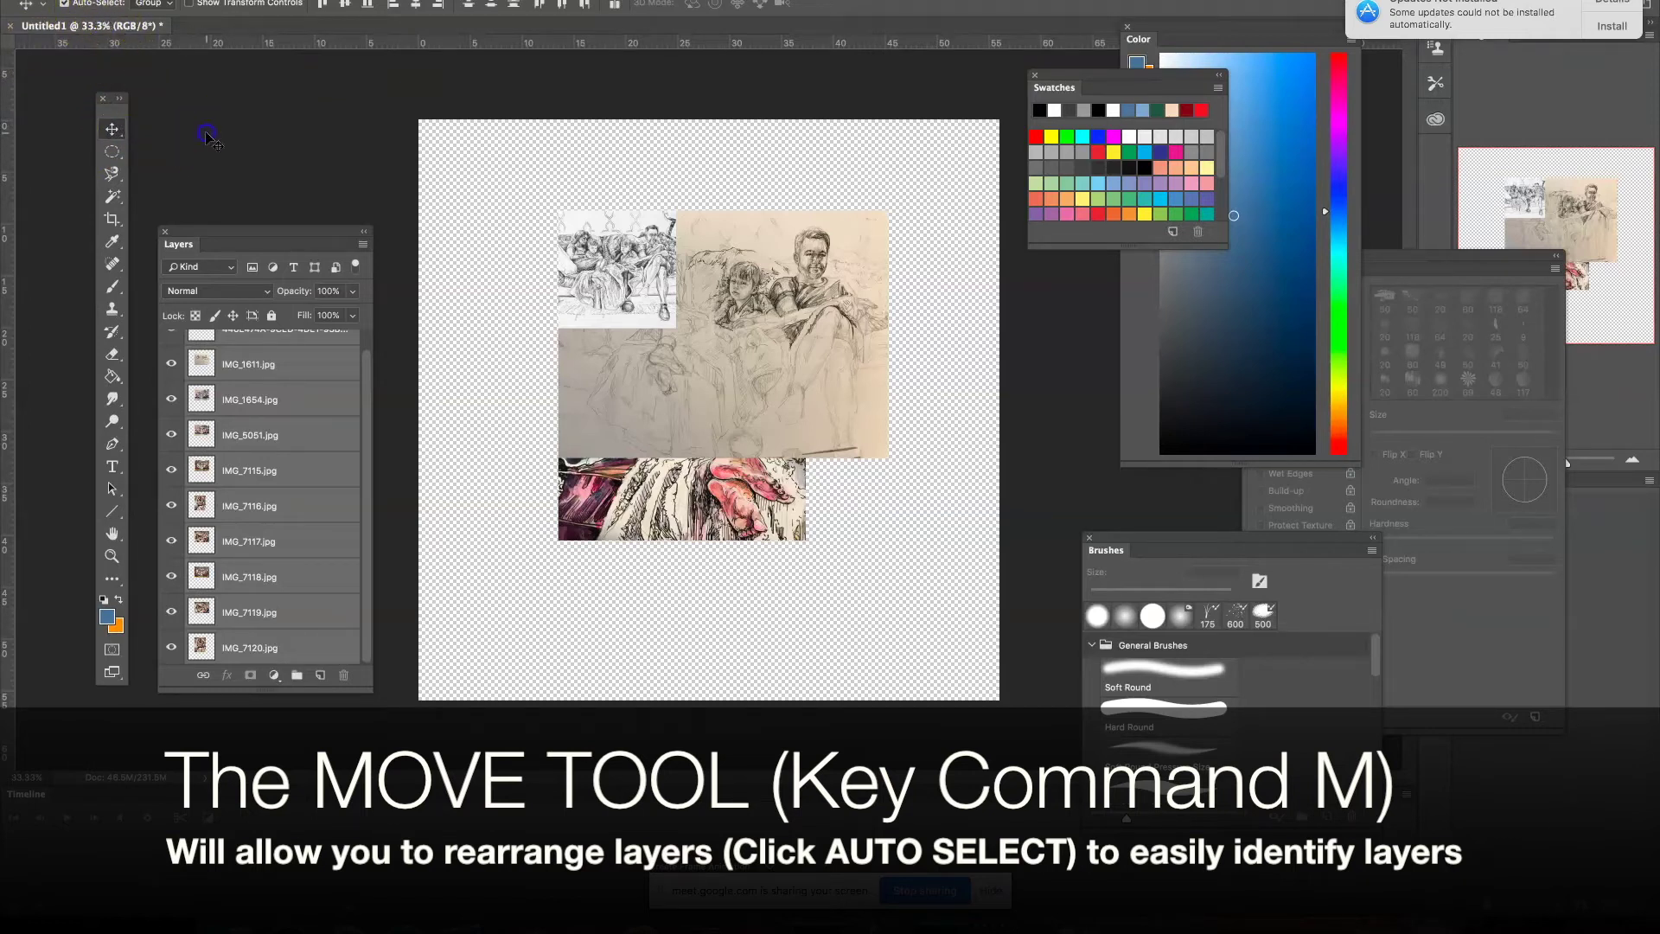
Move the small ink drawing to the canvas's upper-left corner and IMG_1611.jpg to the upper right.
click(467, 238)
click(614, 319)
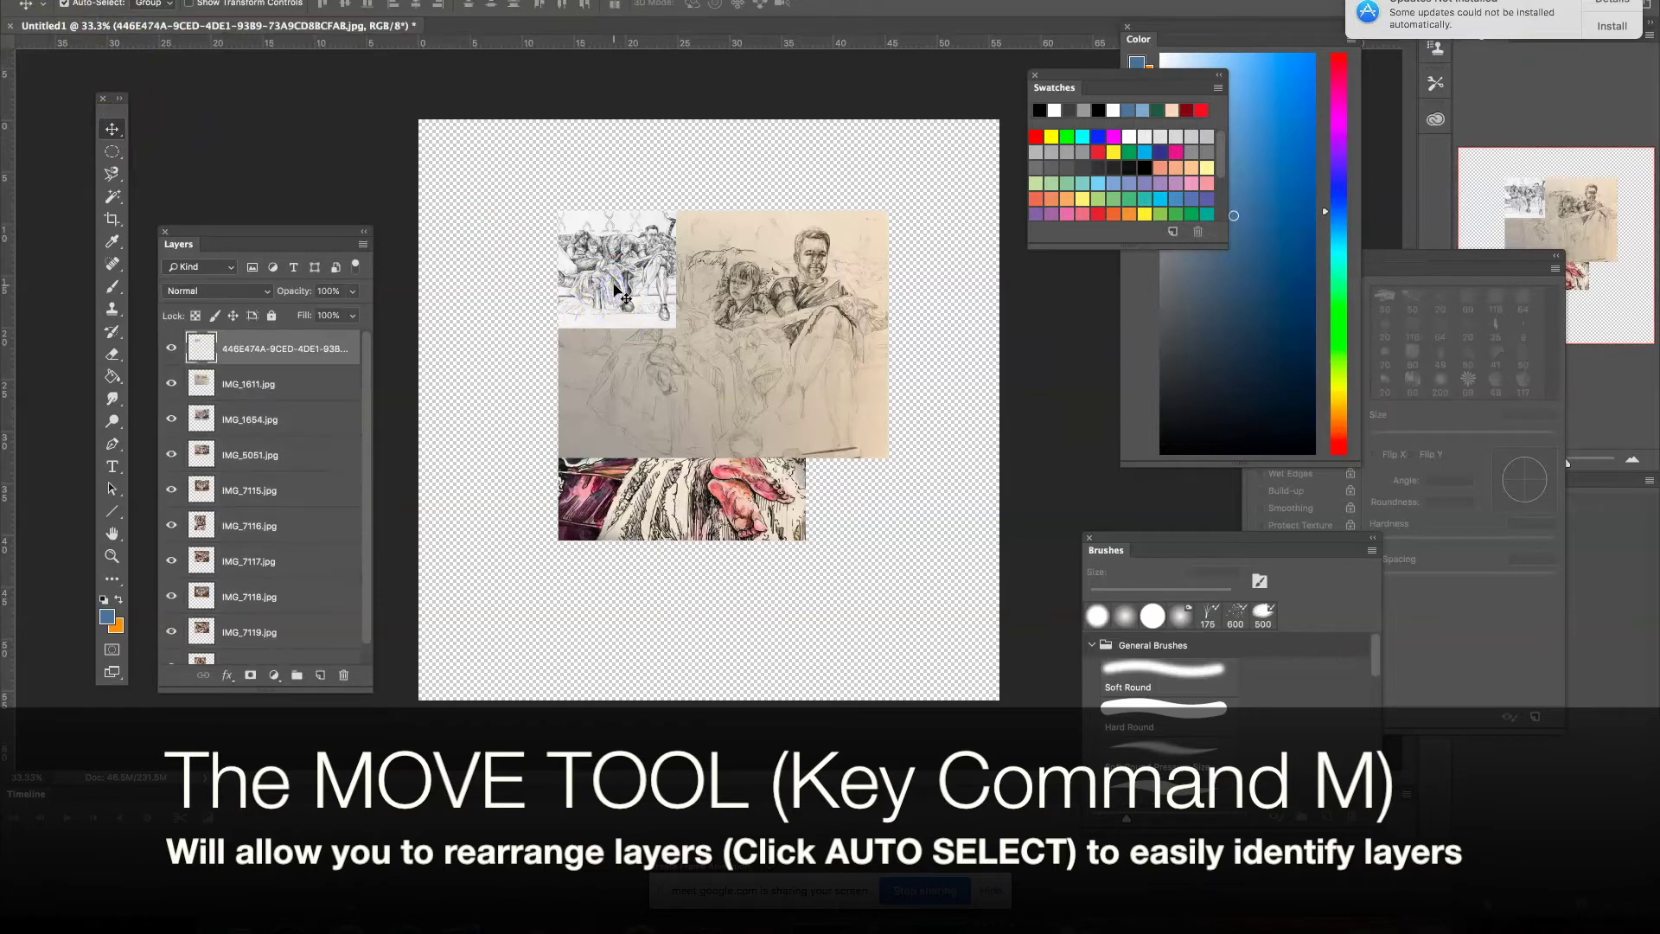
mouse_move(598, 282)
mouse_down()
mouse_move(522, 221)
mouse_move(480, 224)
mouse_up()
drag(682, 324, 759, 271)
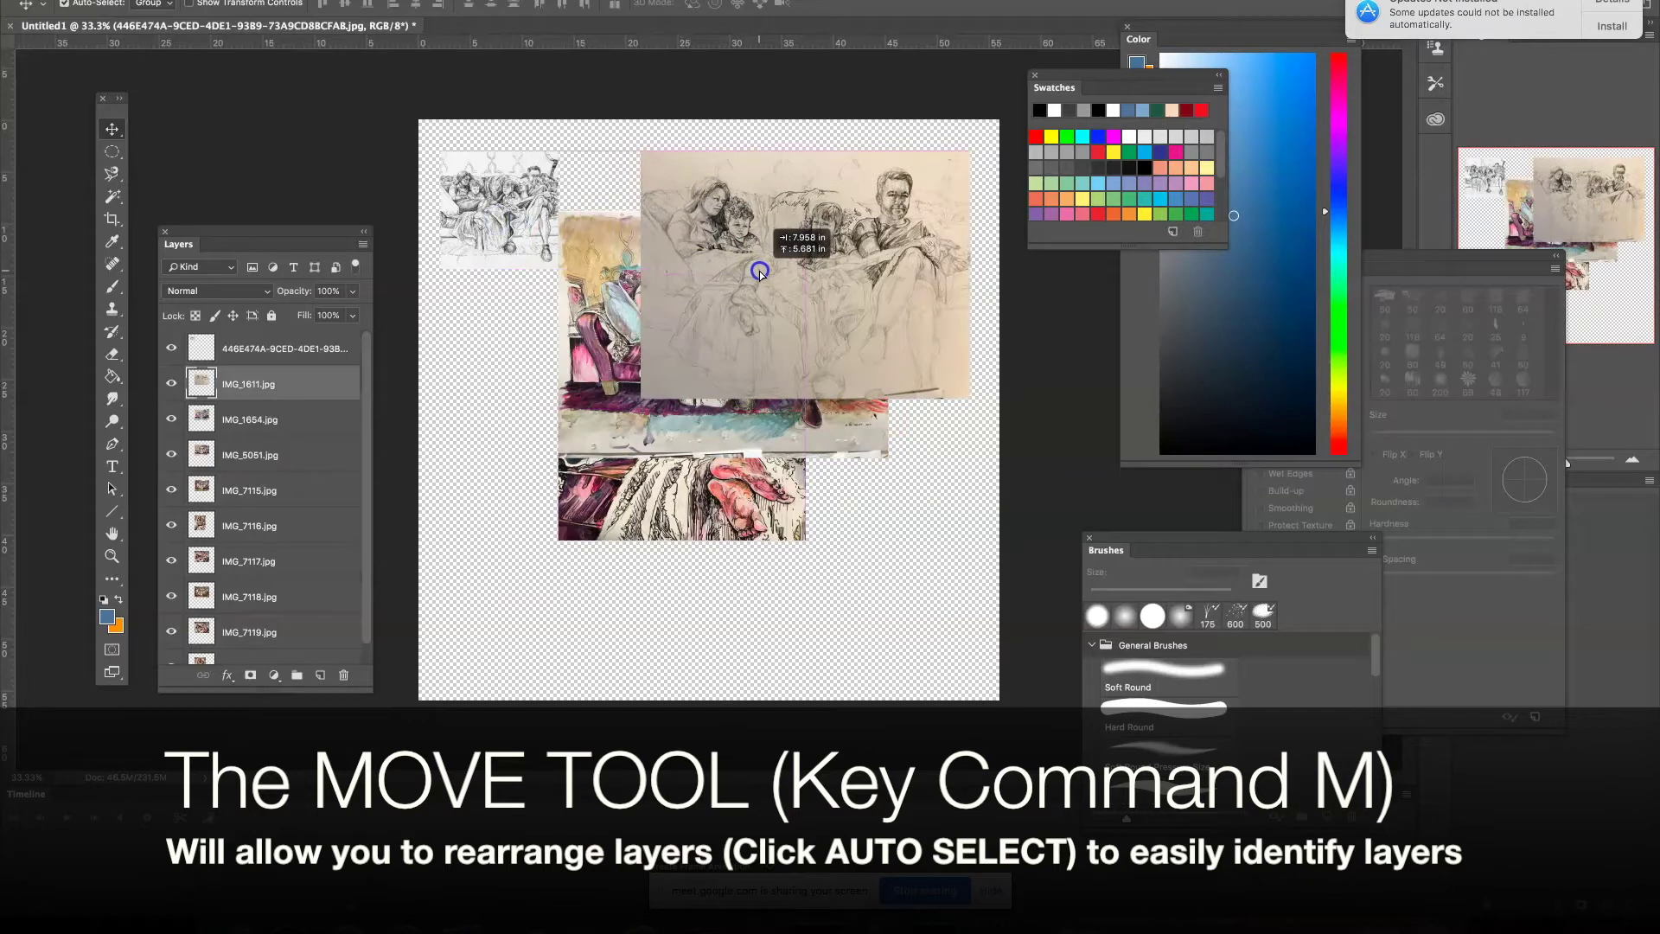
Spread IMG_1654.jpg to the canvas's lower left, IMG_5051.jpg and IMG_7116.jpg to the lower right, and IMG_7115.jpg slightly left.
mouse_move(580, 351)
mouse_down()
mouse_move(558, 453)
mouse_move(497, 558)
mouse_move(473, 565)
mouse_up()
drag(588, 372, 750, 497)
drag(541, 381, 484, 428)
mouse_move(597, 242)
mouse_down()
mouse_move(730, 458)
mouse_move(873, 502)
mouse_up()
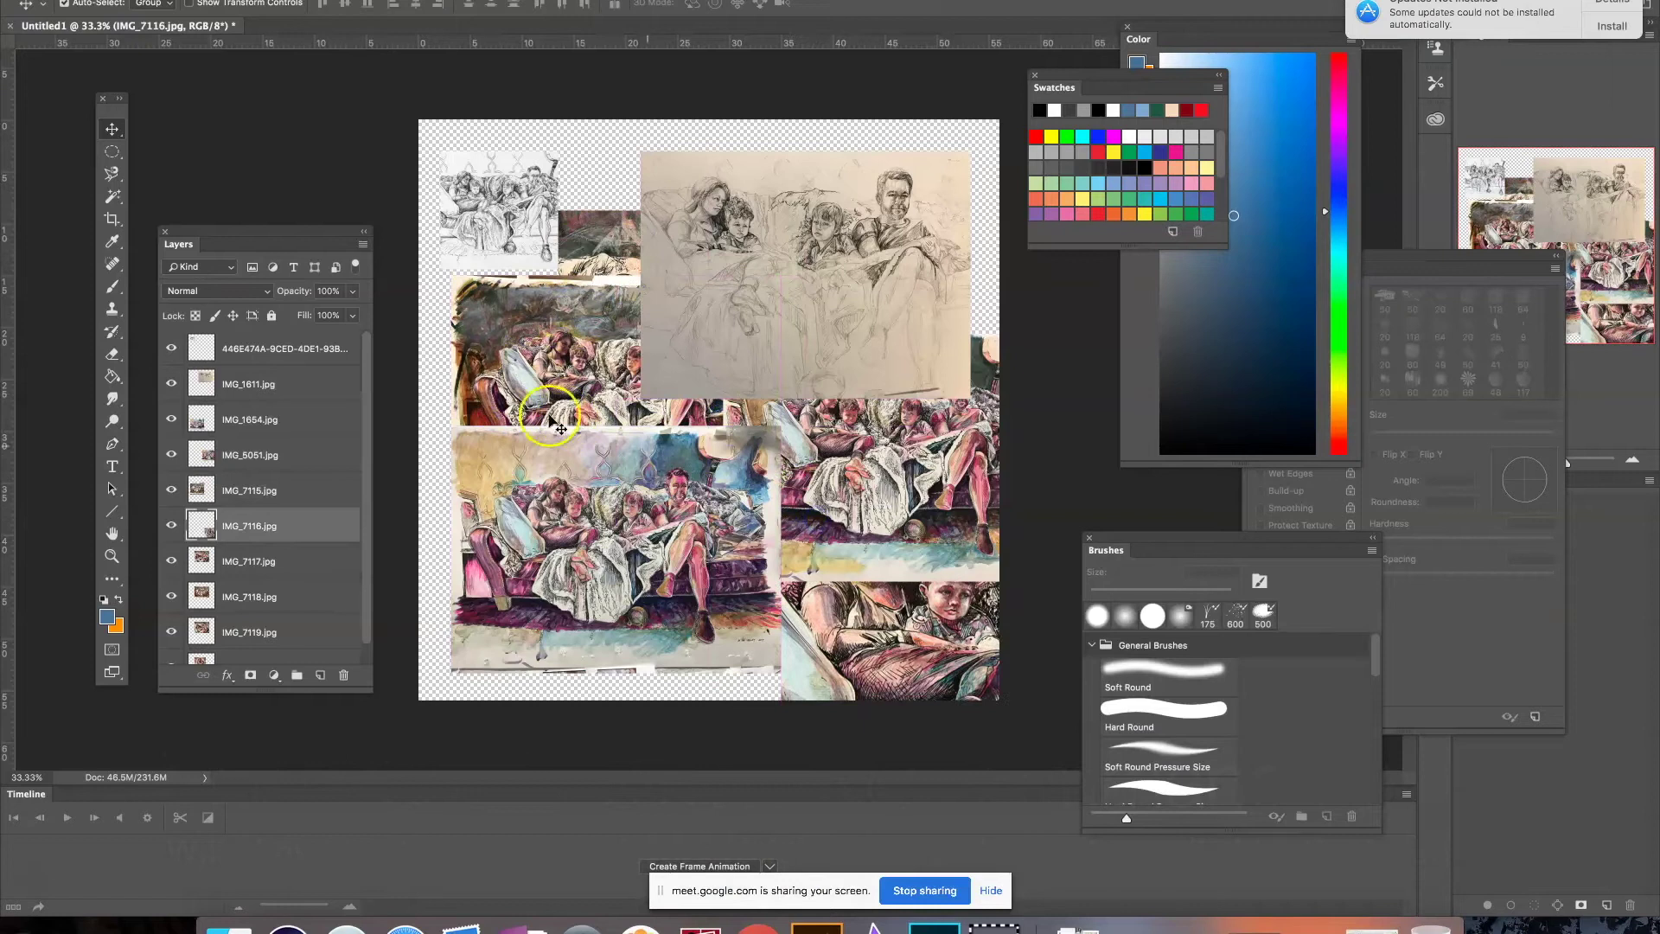
Bring the IMG_7115.jpg layer to the top of the stack and move it to the canvas's lower-left area.
click(533, 350)
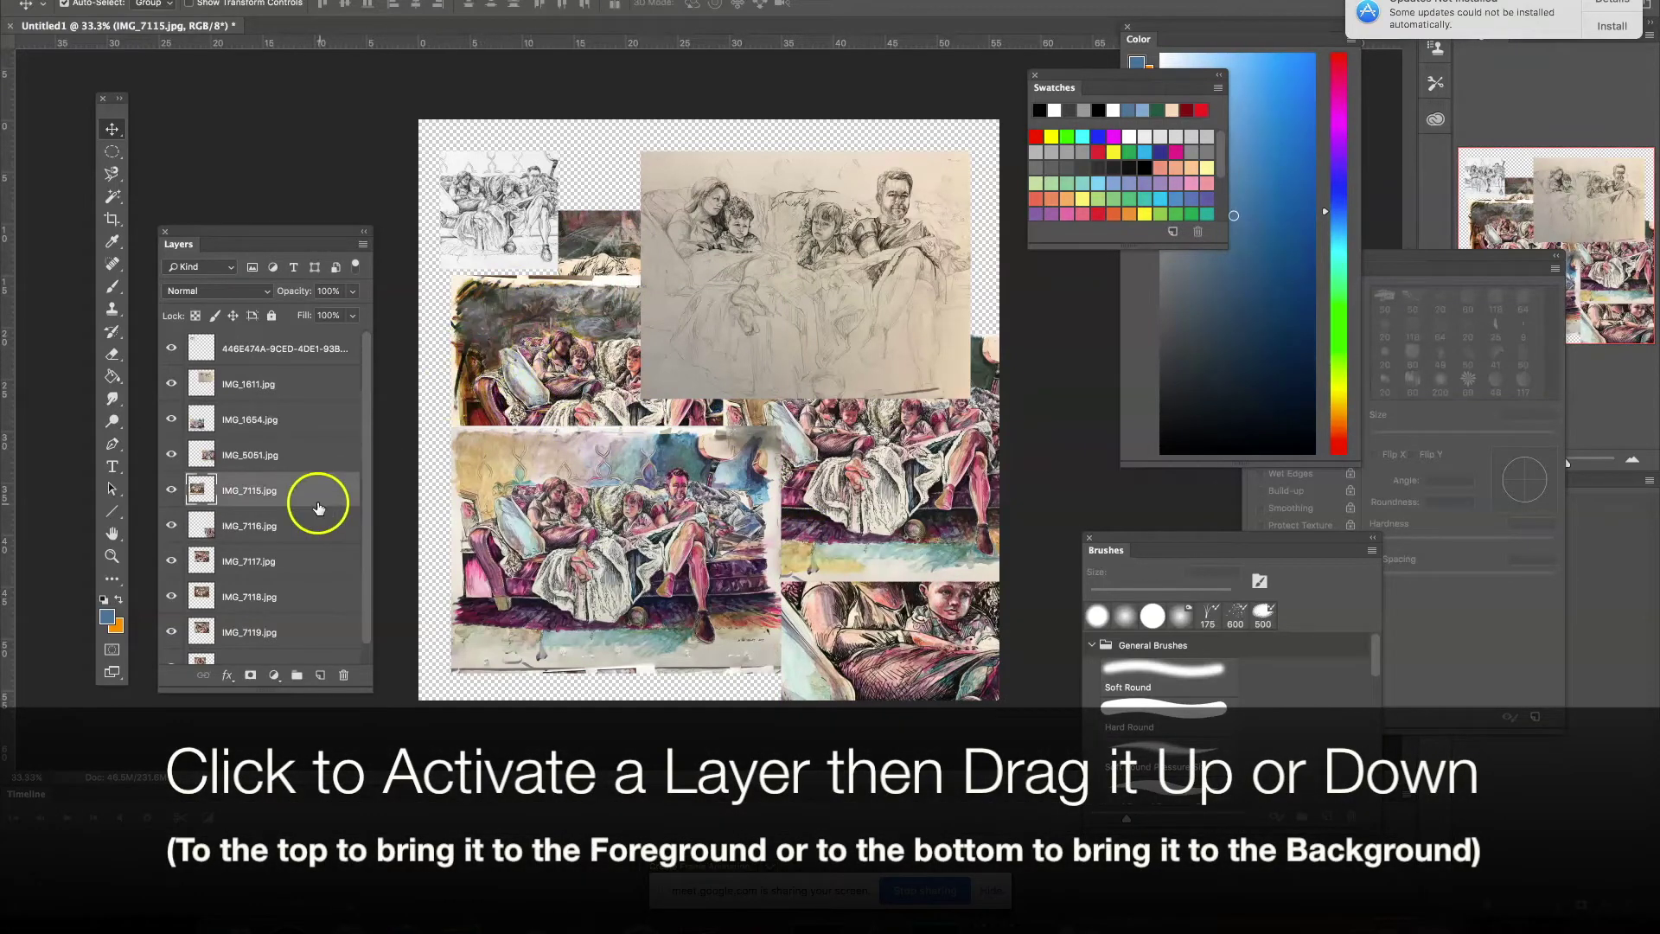
drag(315, 493, 312, 342)
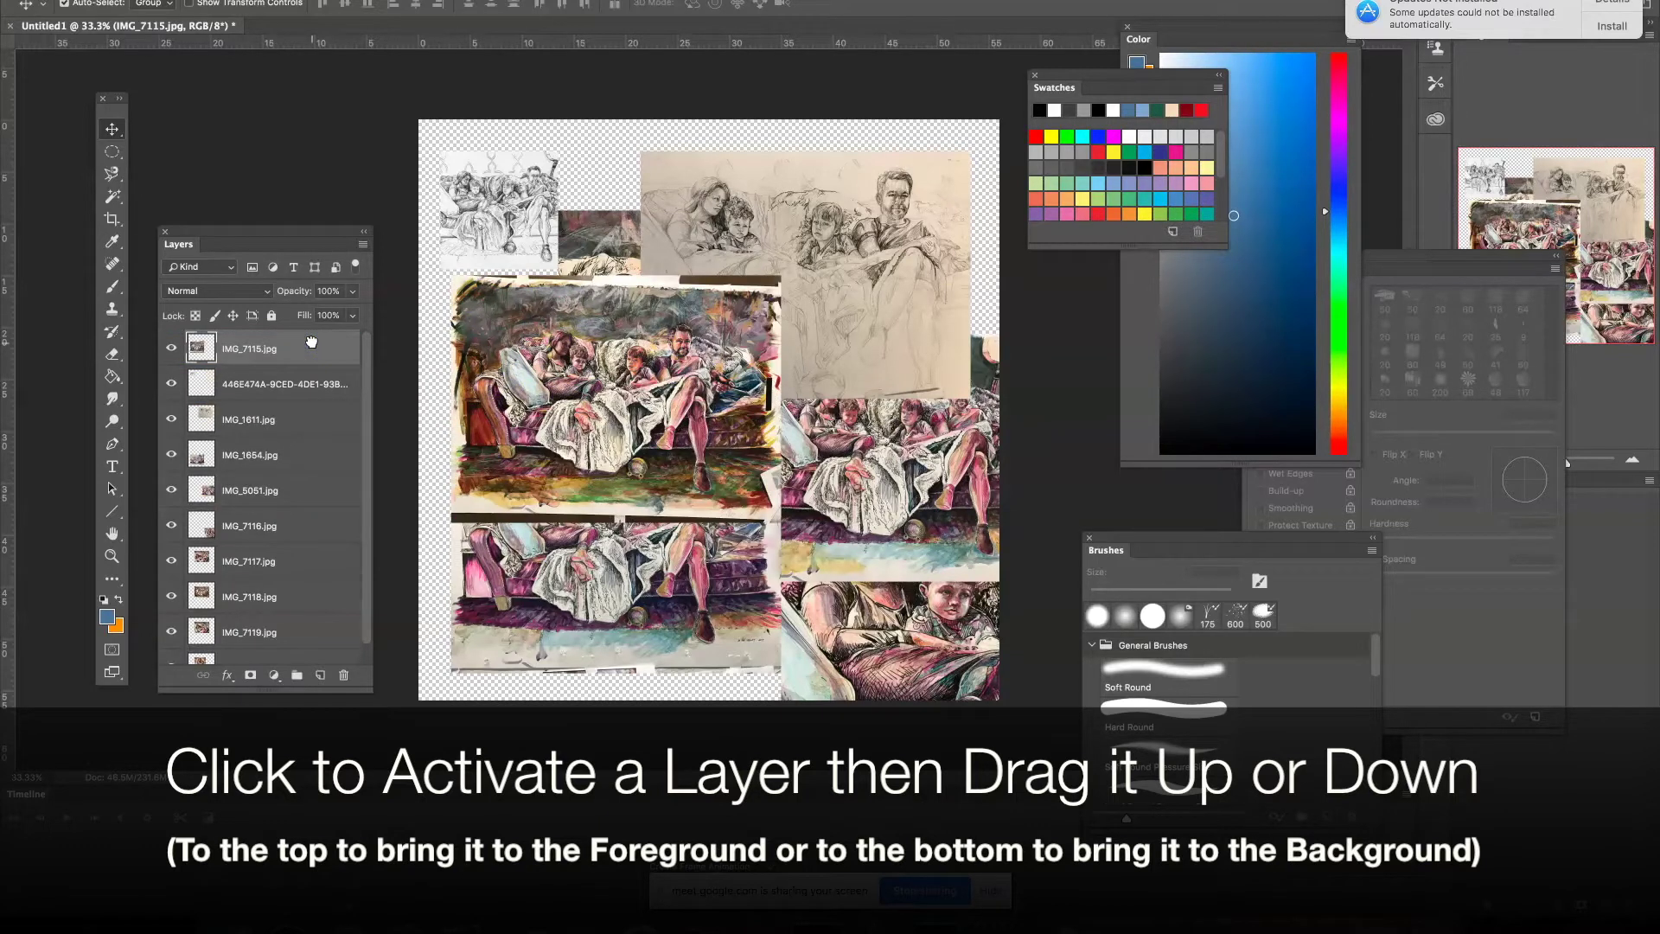
drag(582, 384, 603, 610)
Move IMG_1654.jpg up the canvas, and hide the IMG_1654.jpg and IMG_5051.jpg layers.
drag(596, 445, 585, 326)
click(204, 454)
click(171, 455)
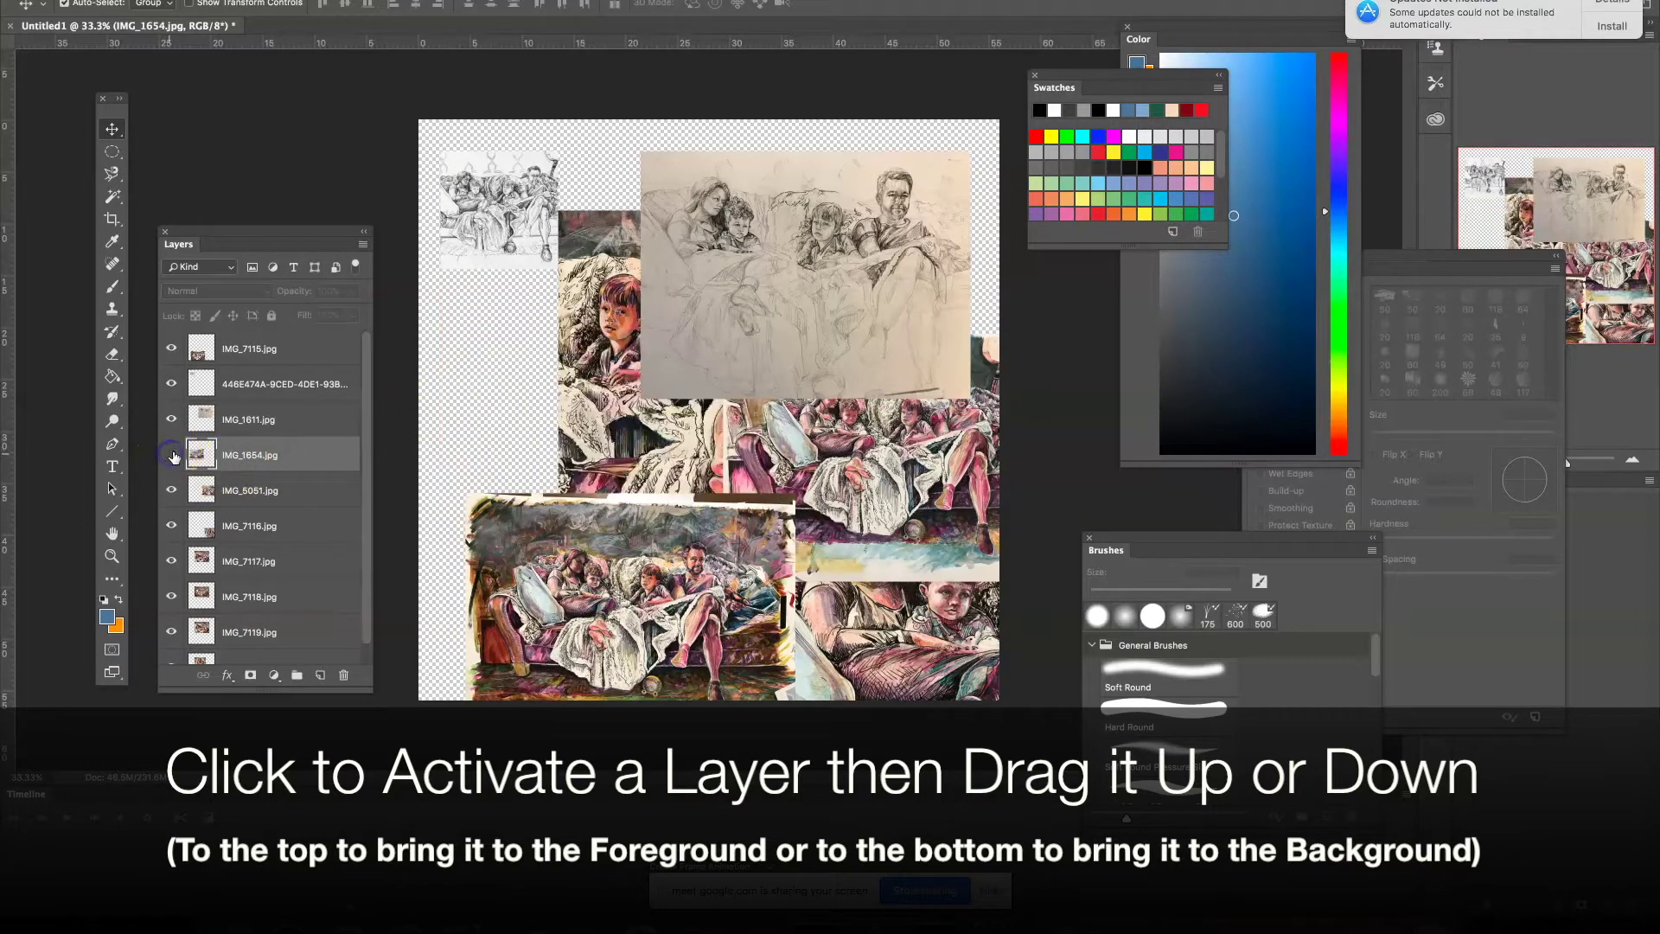
click(903, 491)
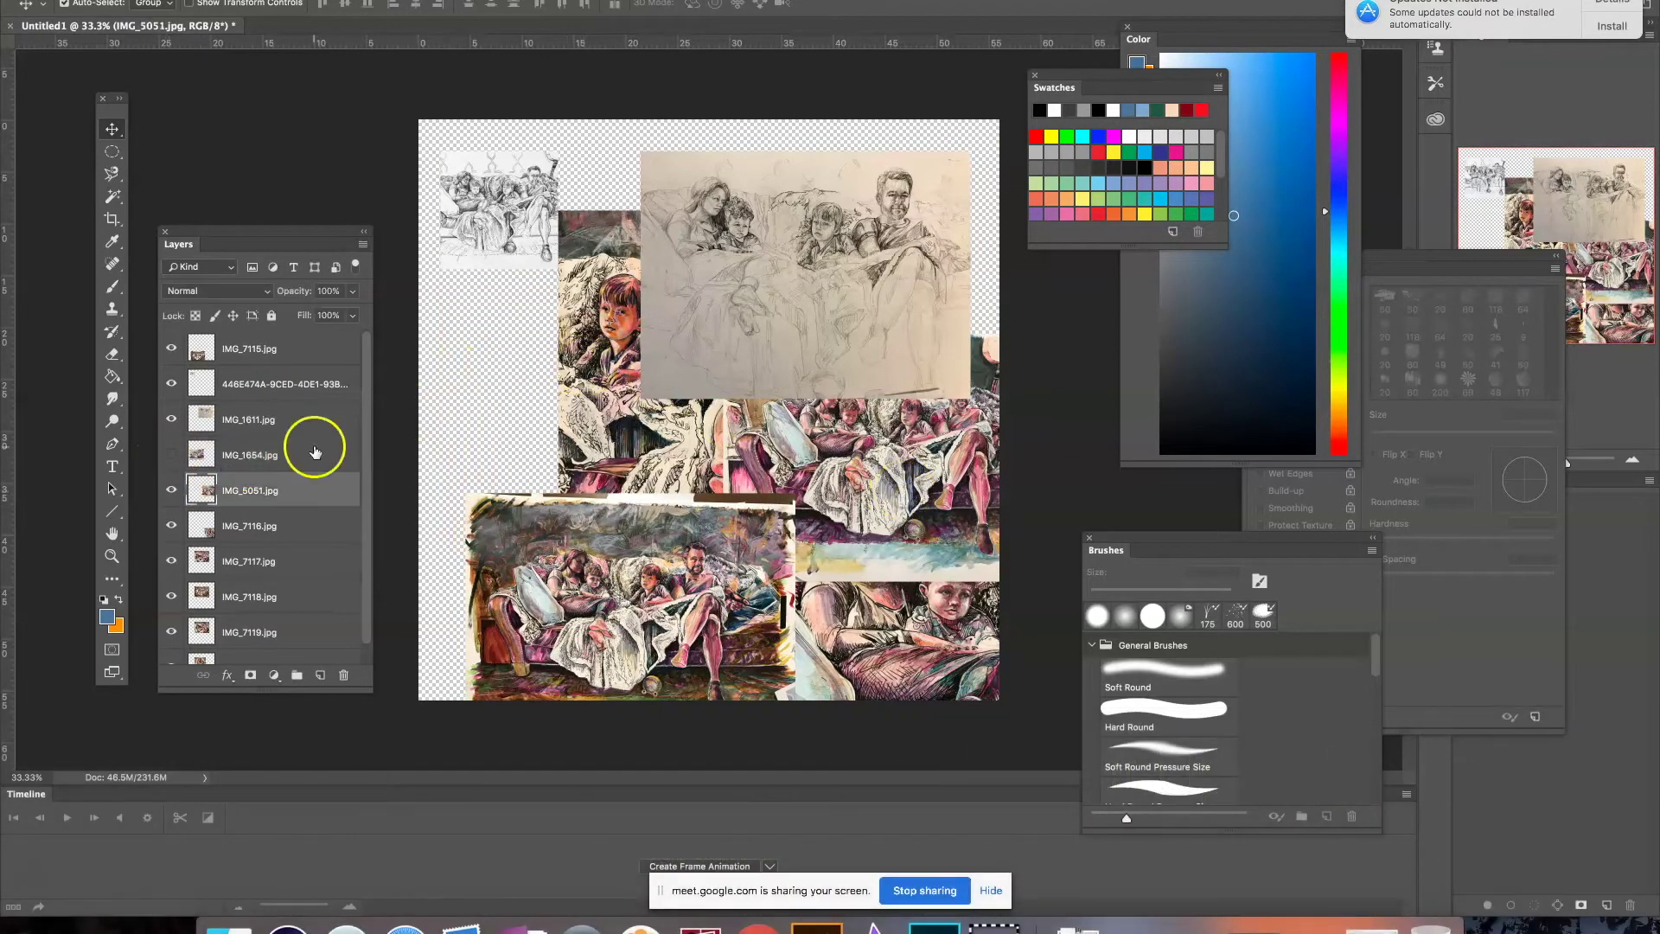
click(169, 491)
Move IMG_7116.jpg straight up in the canvas's lower-right area and hide the IMG_1611.jpg layer.
drag(876, 602, 874, 525)
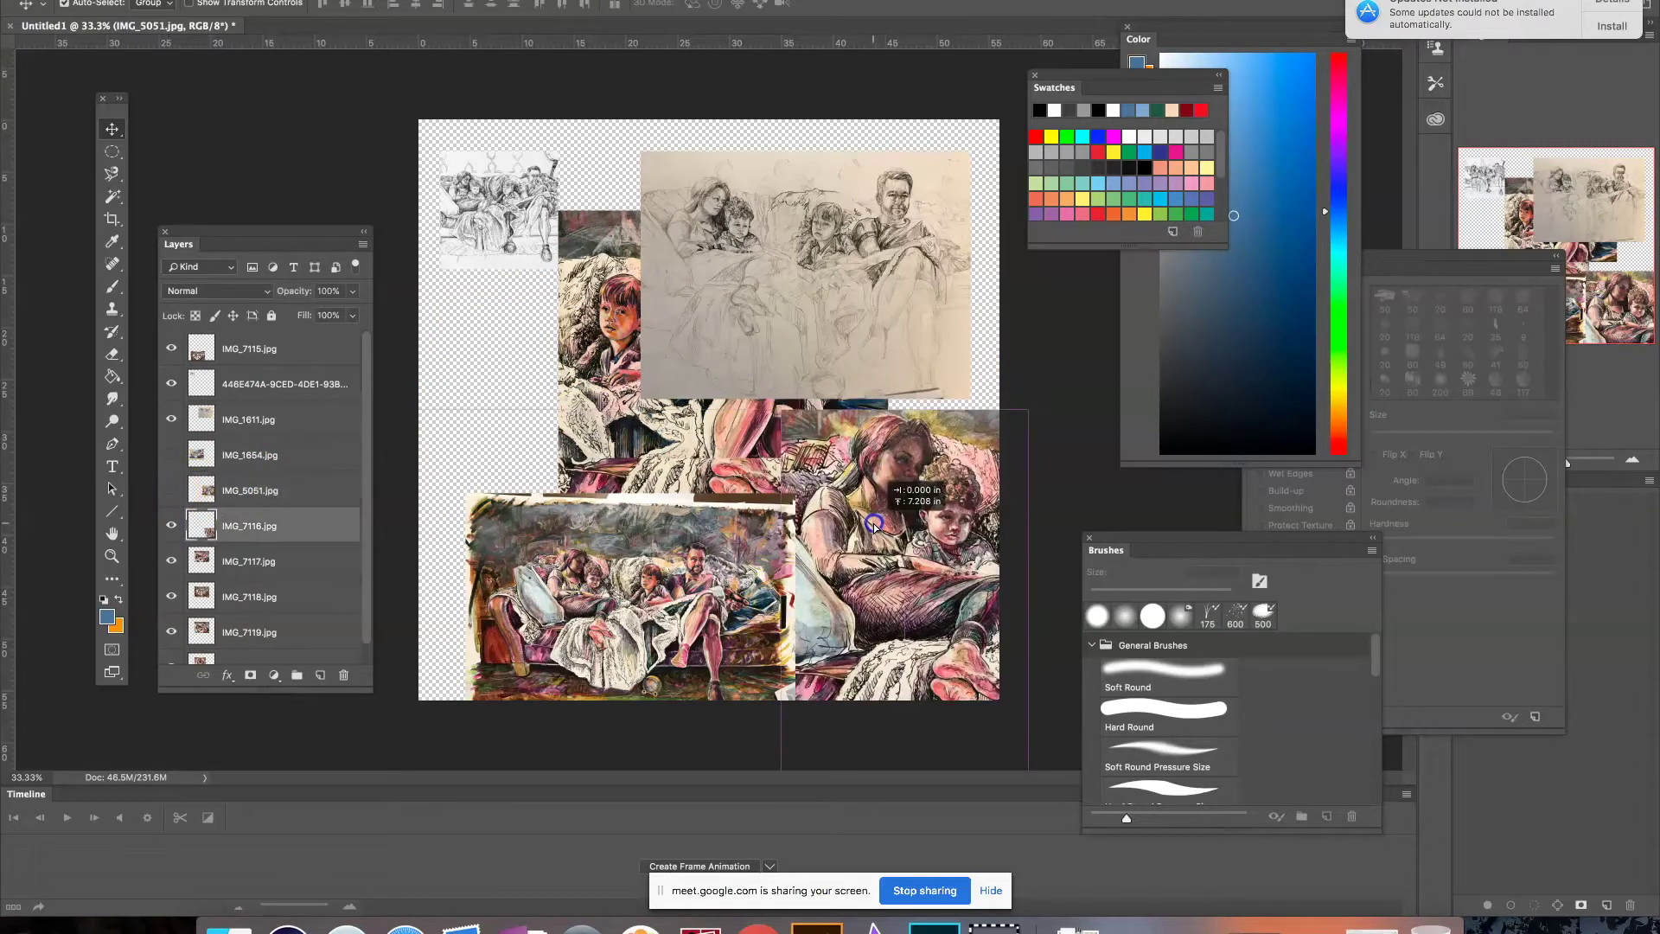
click(654, 467)
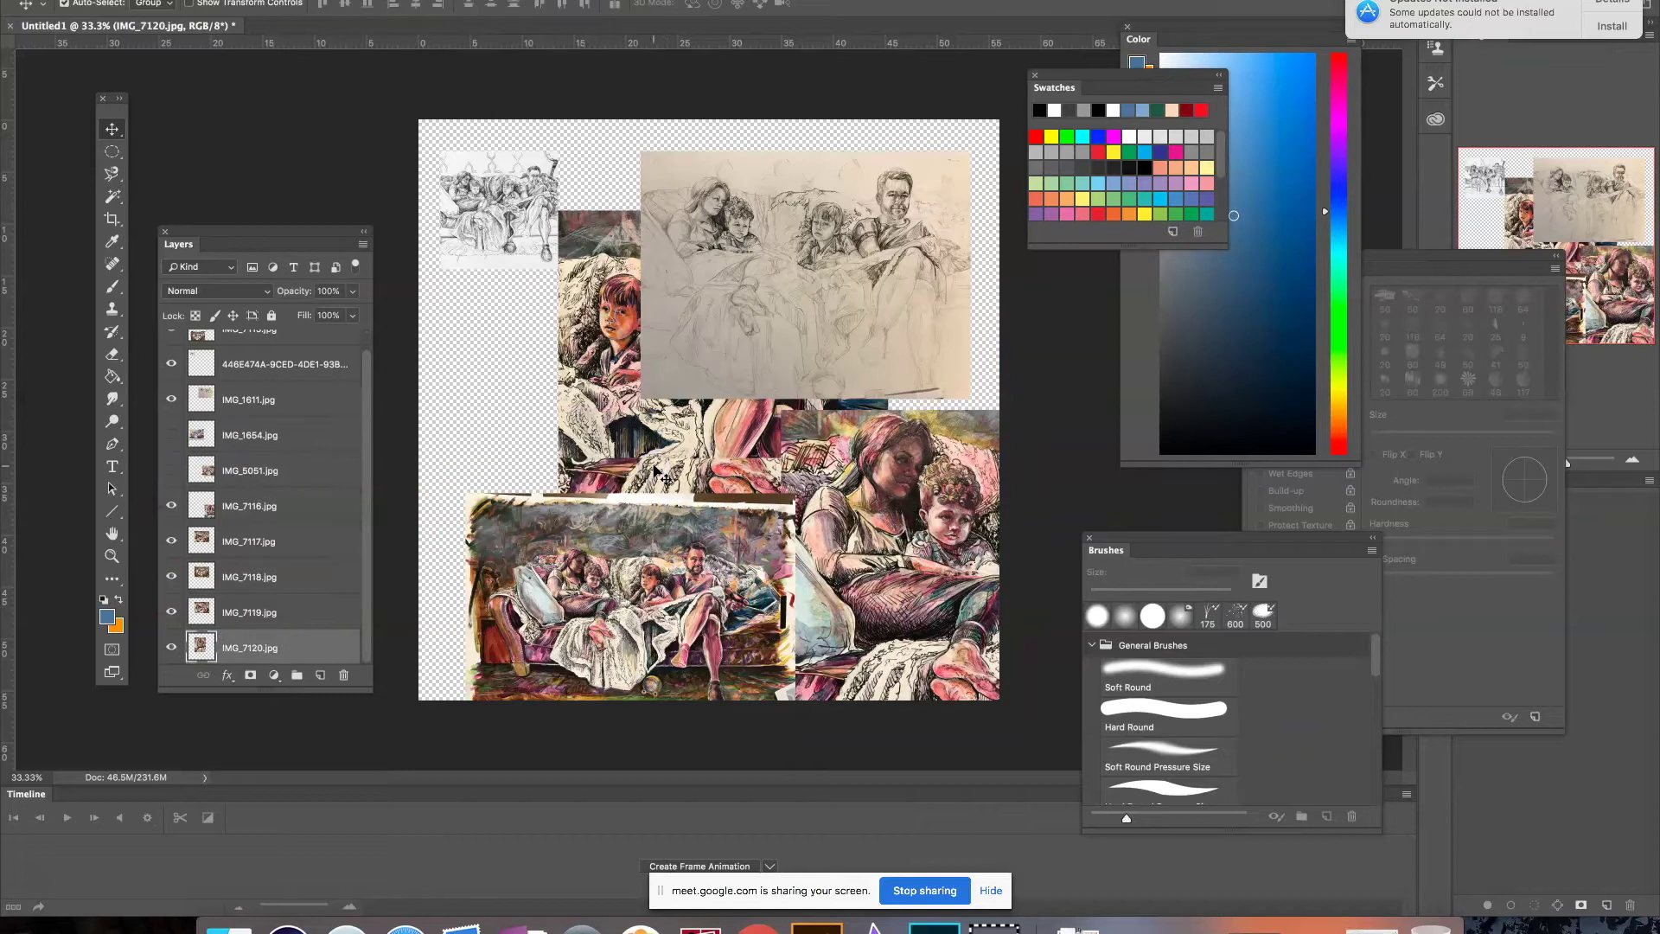
click(734, 198)
key(super+comma)
Move IMG_7117.jpg to the canvas's upper-right corner and hide the IMG_7118.jpg layer.
drag(696, 273, 842, 155)
click(660, 370)
key(super+comma)
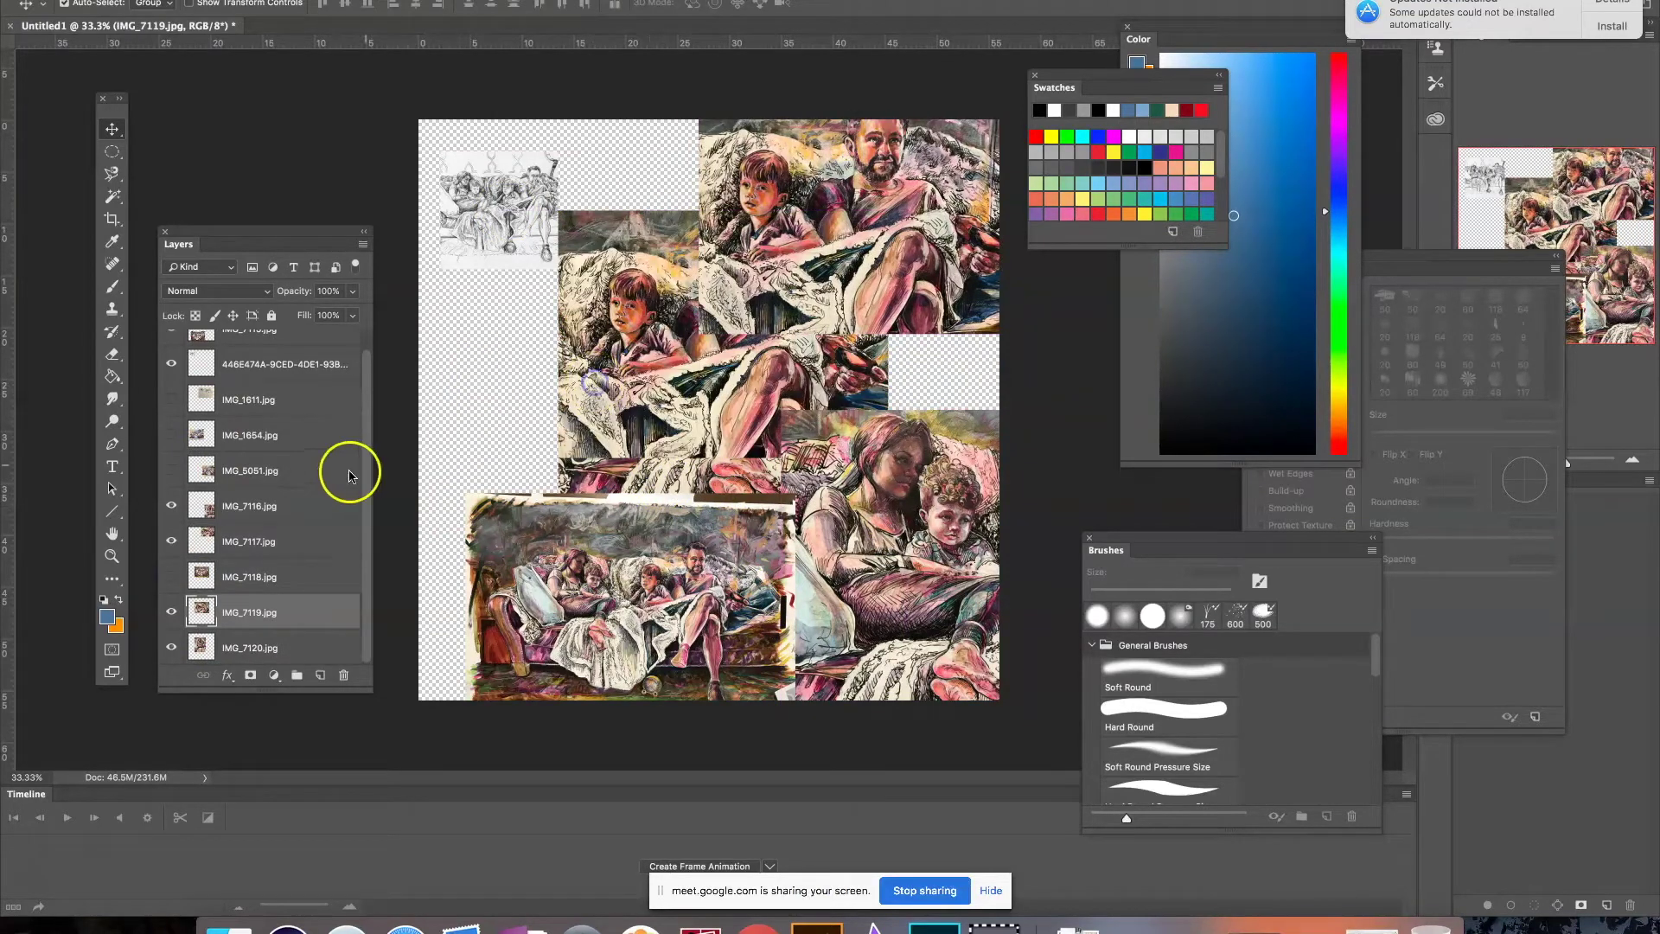
Hide the IMG_7119.jpg and IMG_7120.jpg layers and move IMG_7116.jpg up and to the left, directly below IMG_7117.jpg.
click(171, 612)
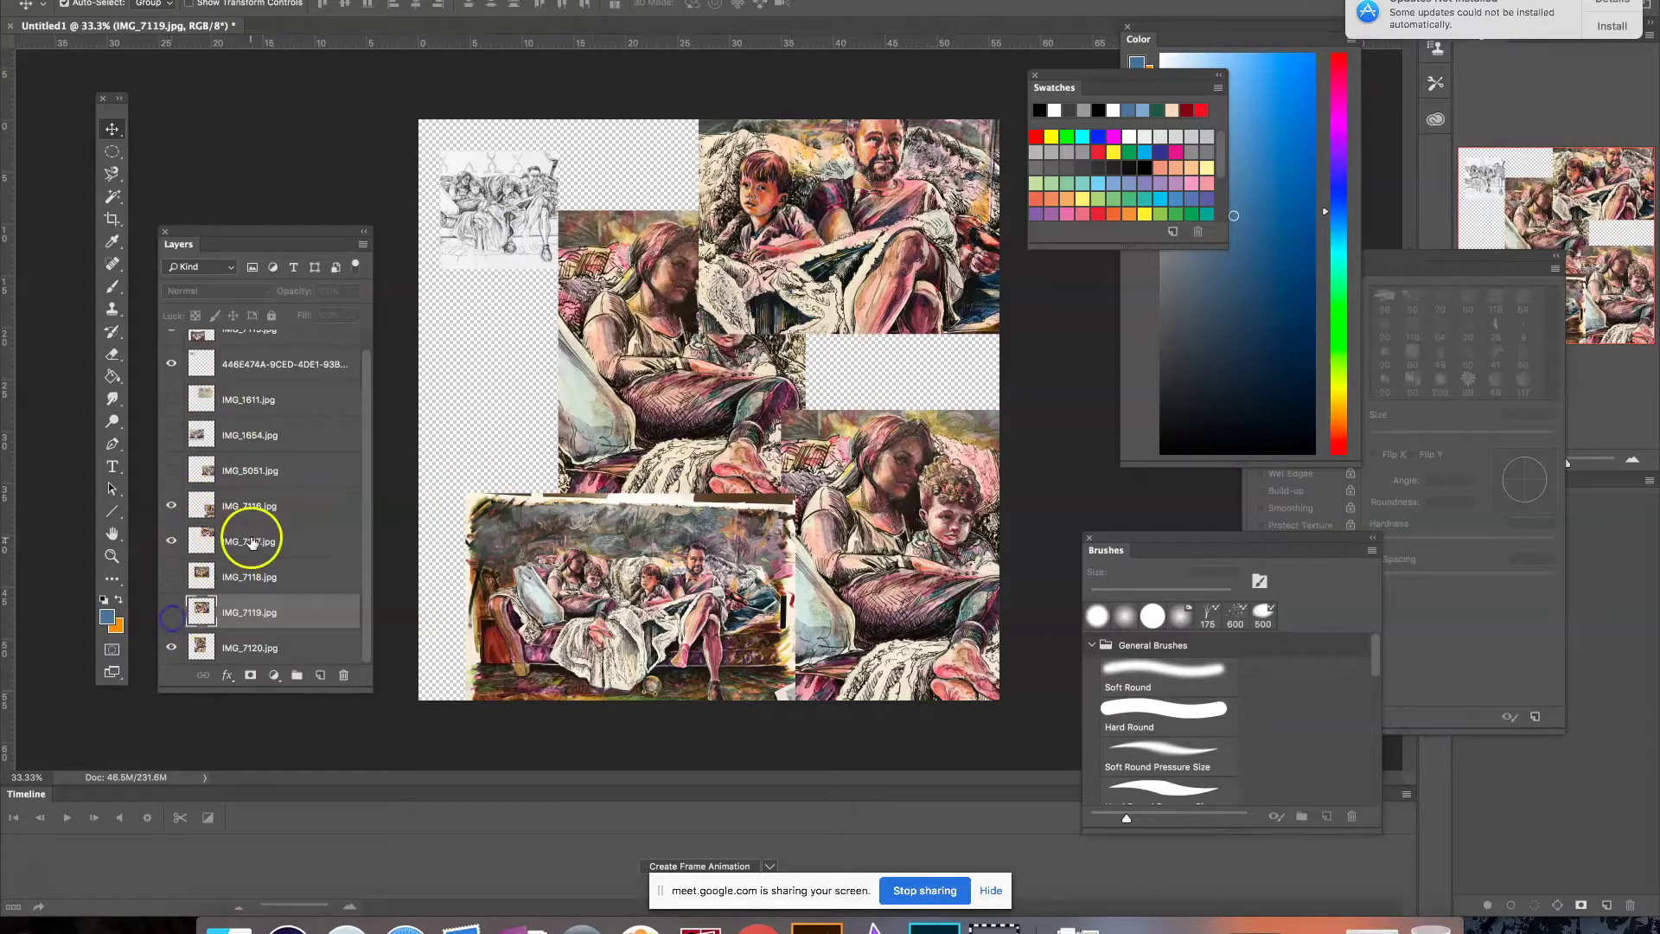
click(613, 421)
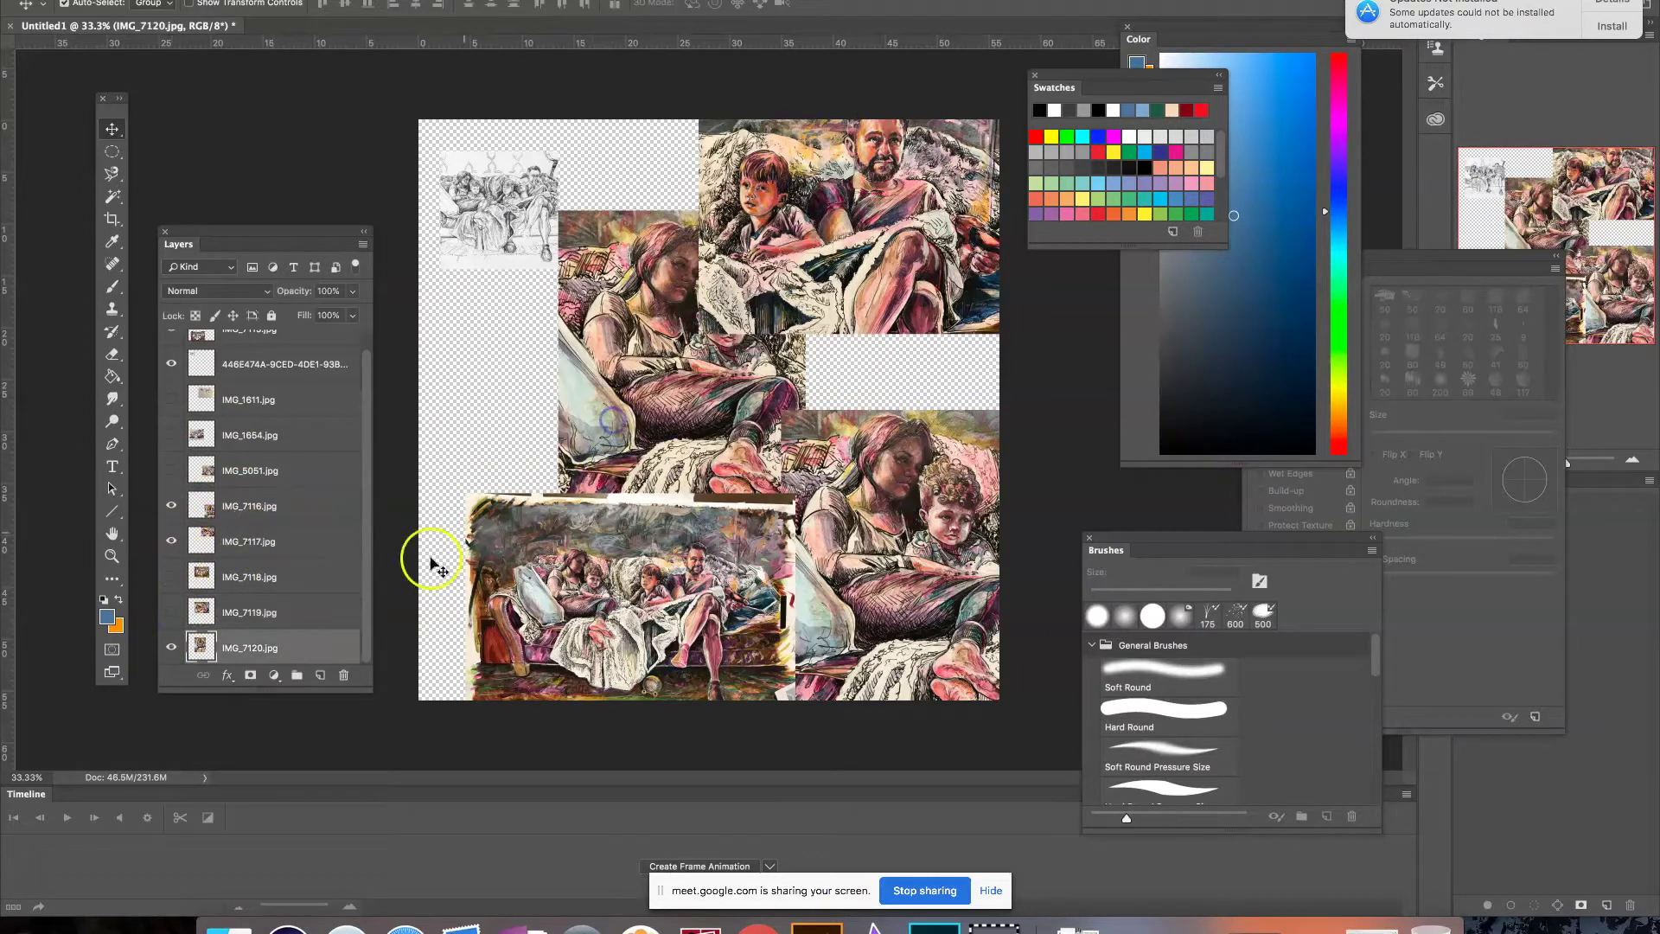
click(172, 646)
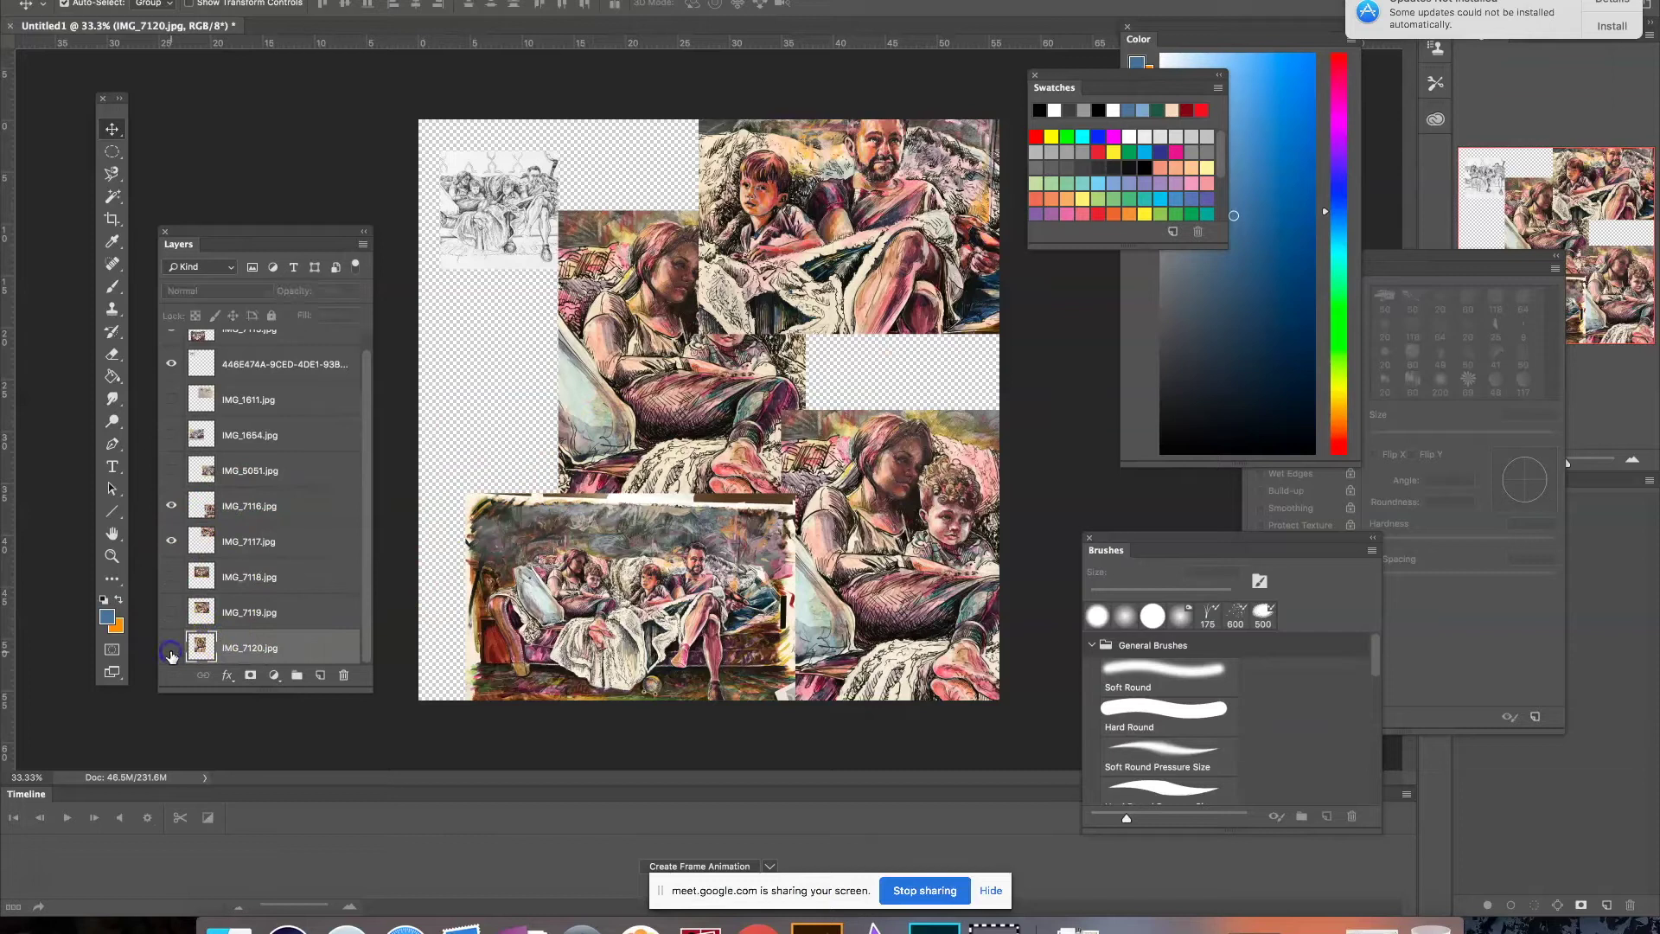
drag(725, 425, 642, 369)
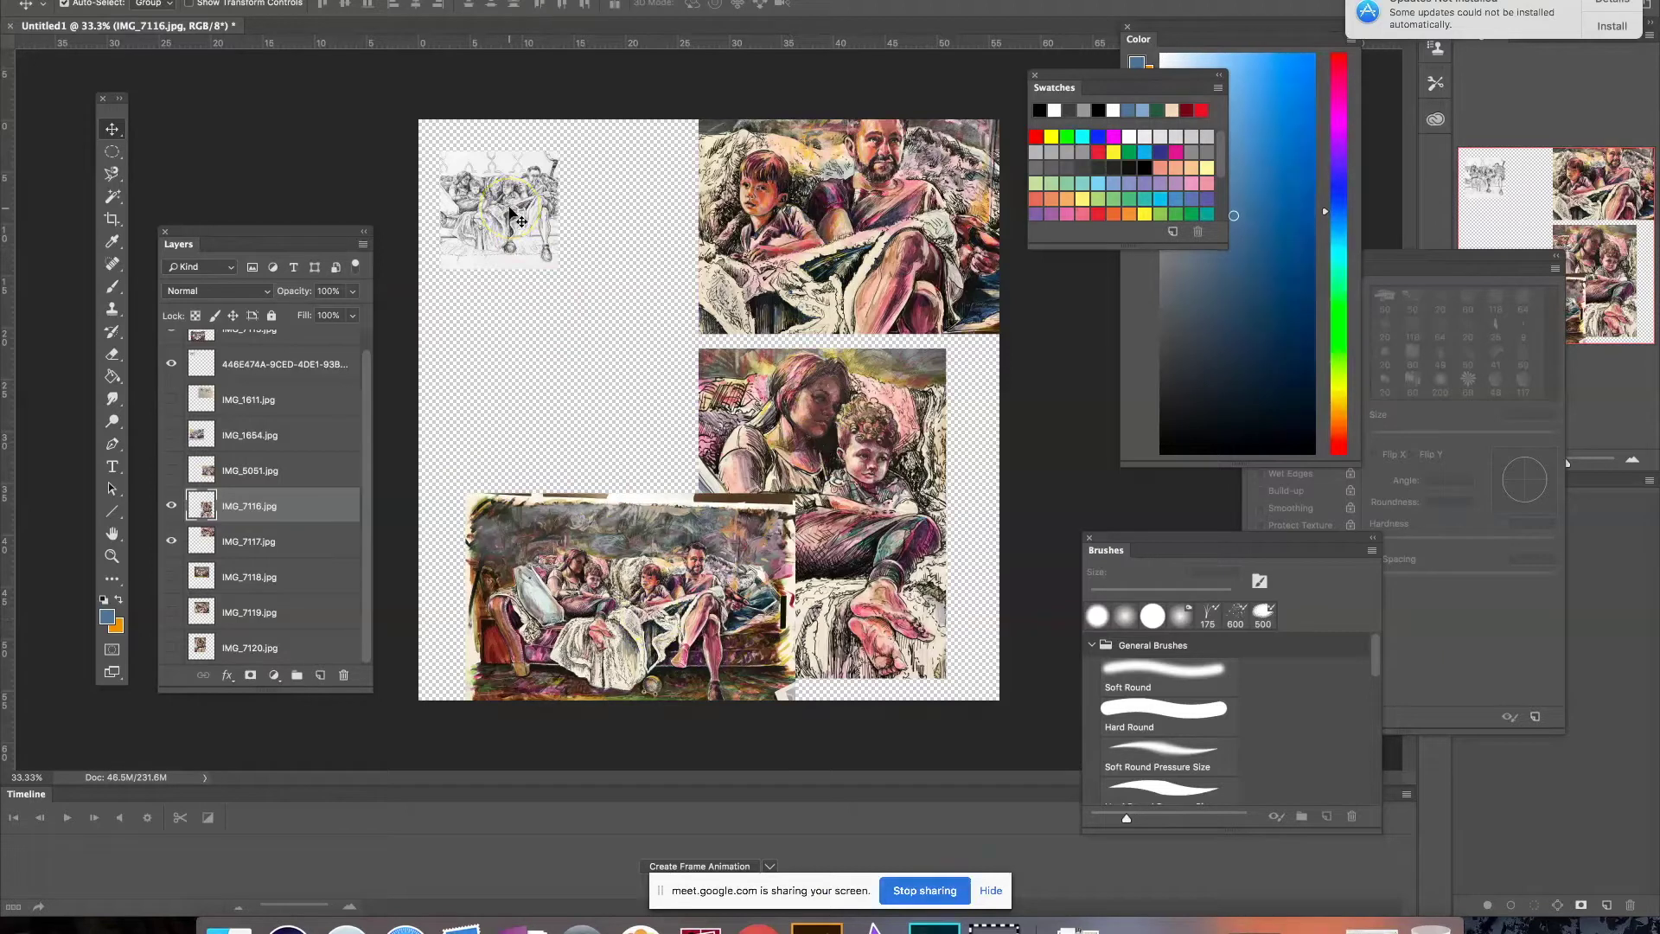
Move IMG_7115.jpg up and left, and enlarge it proportionally to about 147% so it dominates the canvas's lower area.
mouse_move(639, 565)
mouse_down()
mouse_move(638, 510)
mouse_move(616, 504)
mouse_up()
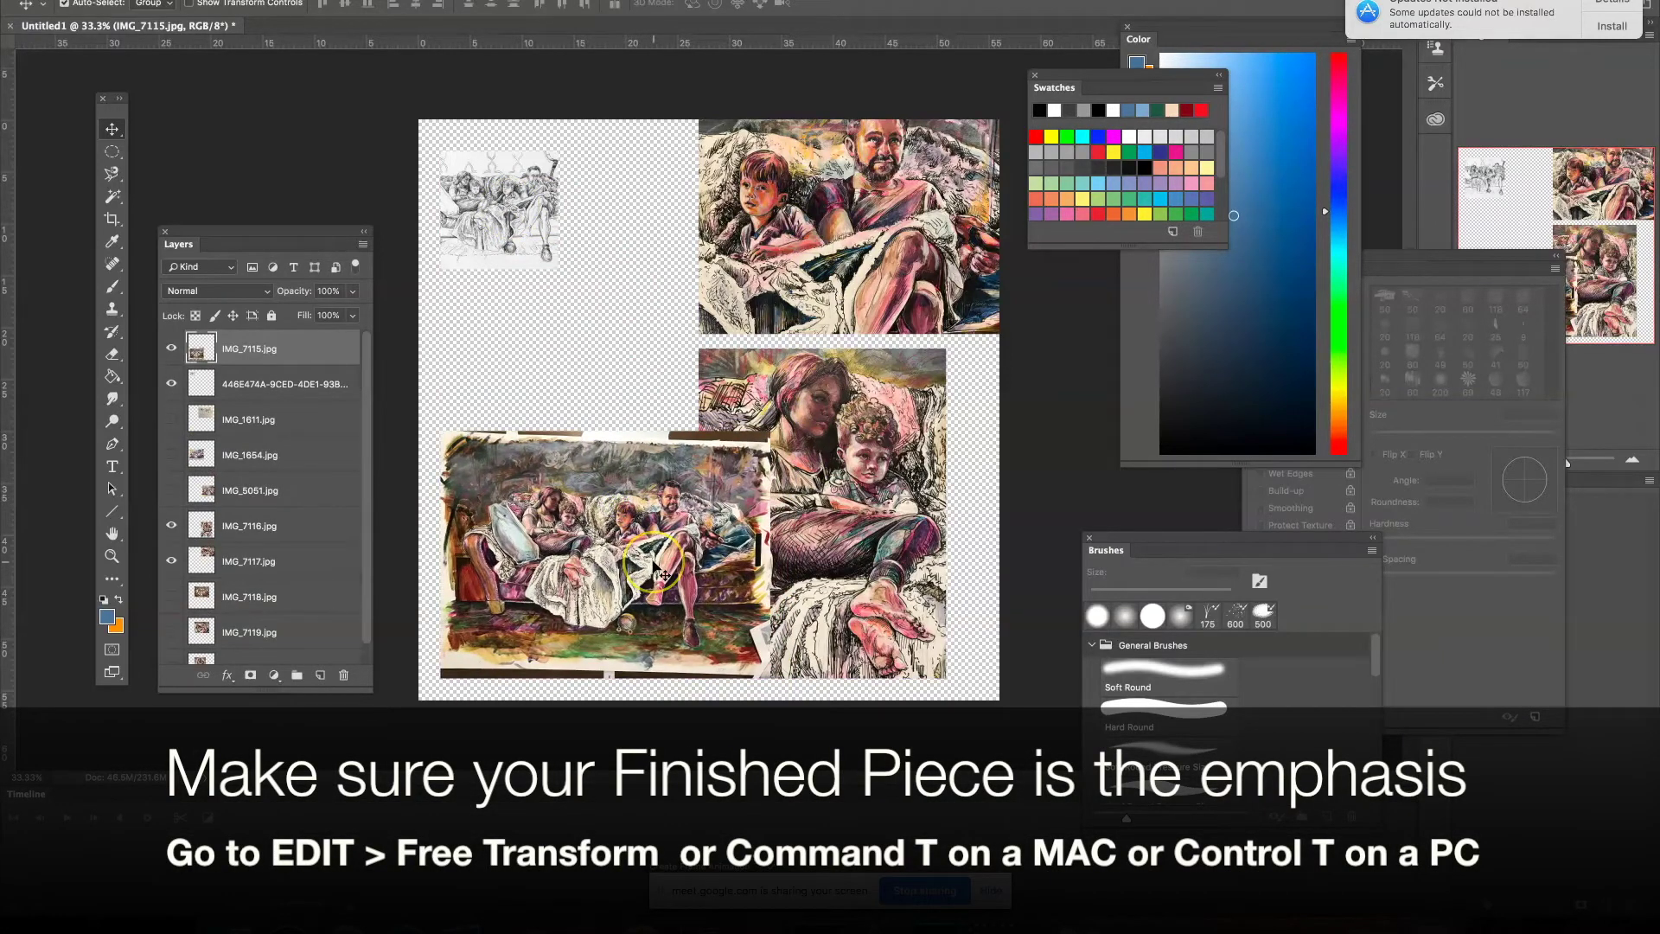
key(super+t)
drag(770, 431, 934, 385)
drag(942, 381, 968, 374)
drag(716, 485, 707, 499)
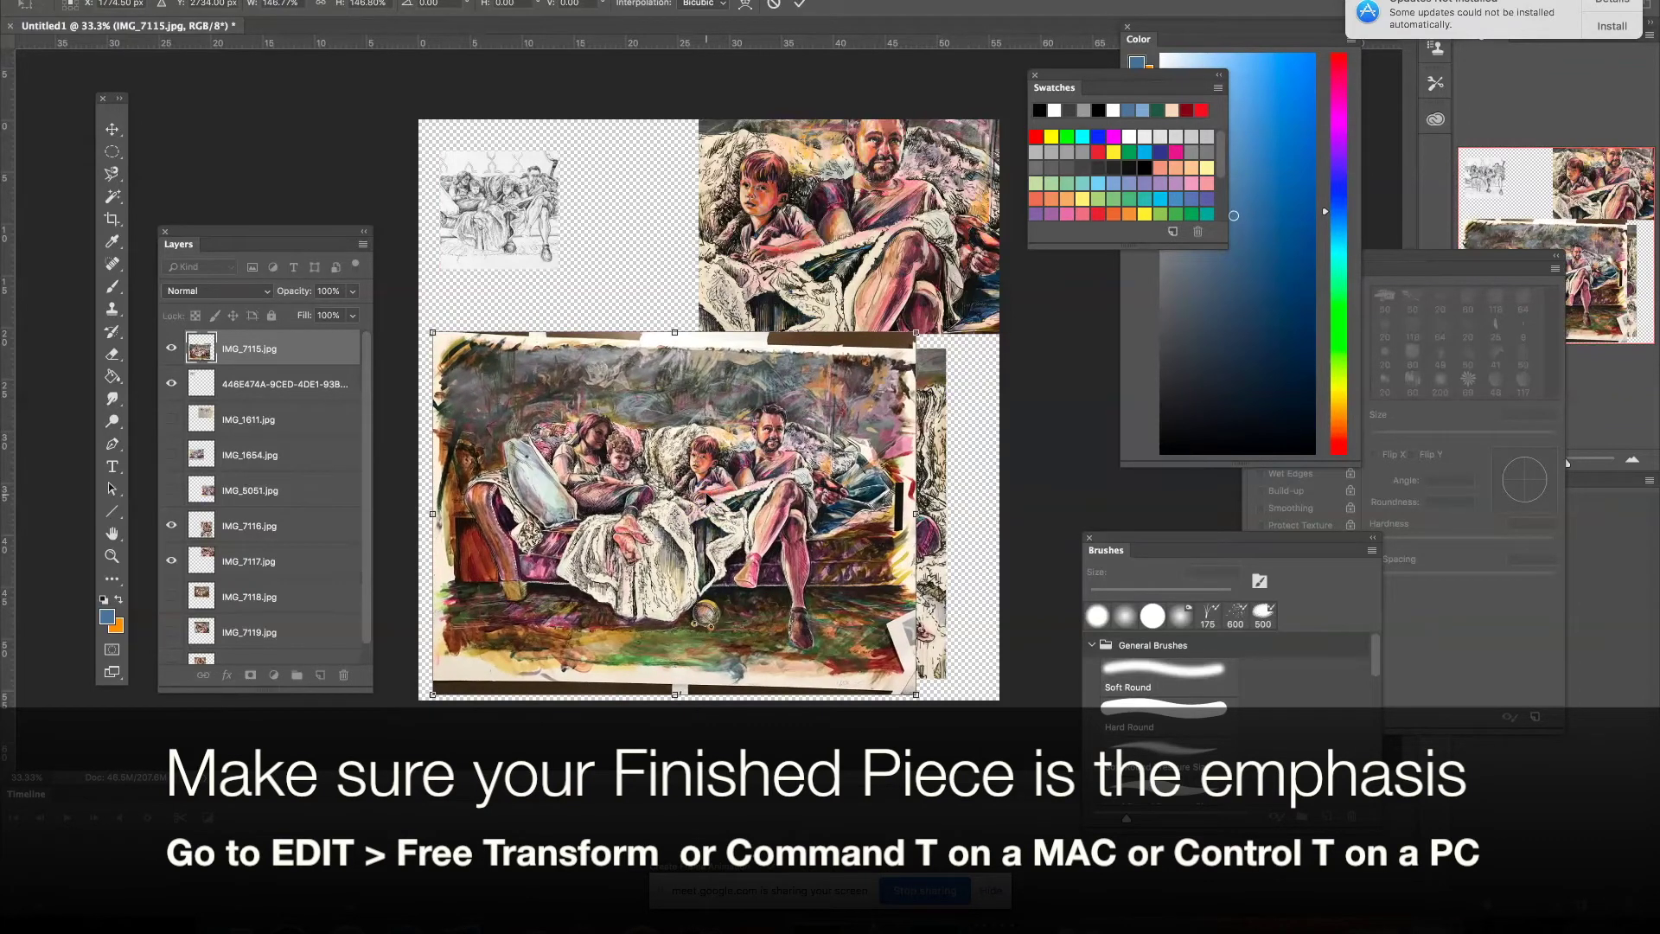
click(994, 471)
Bring the IMG_7116.jpg layer to the top of the stack and scale it together with IMG_7117.jpg to about 75%.
drag(260, 529, 317, 344)
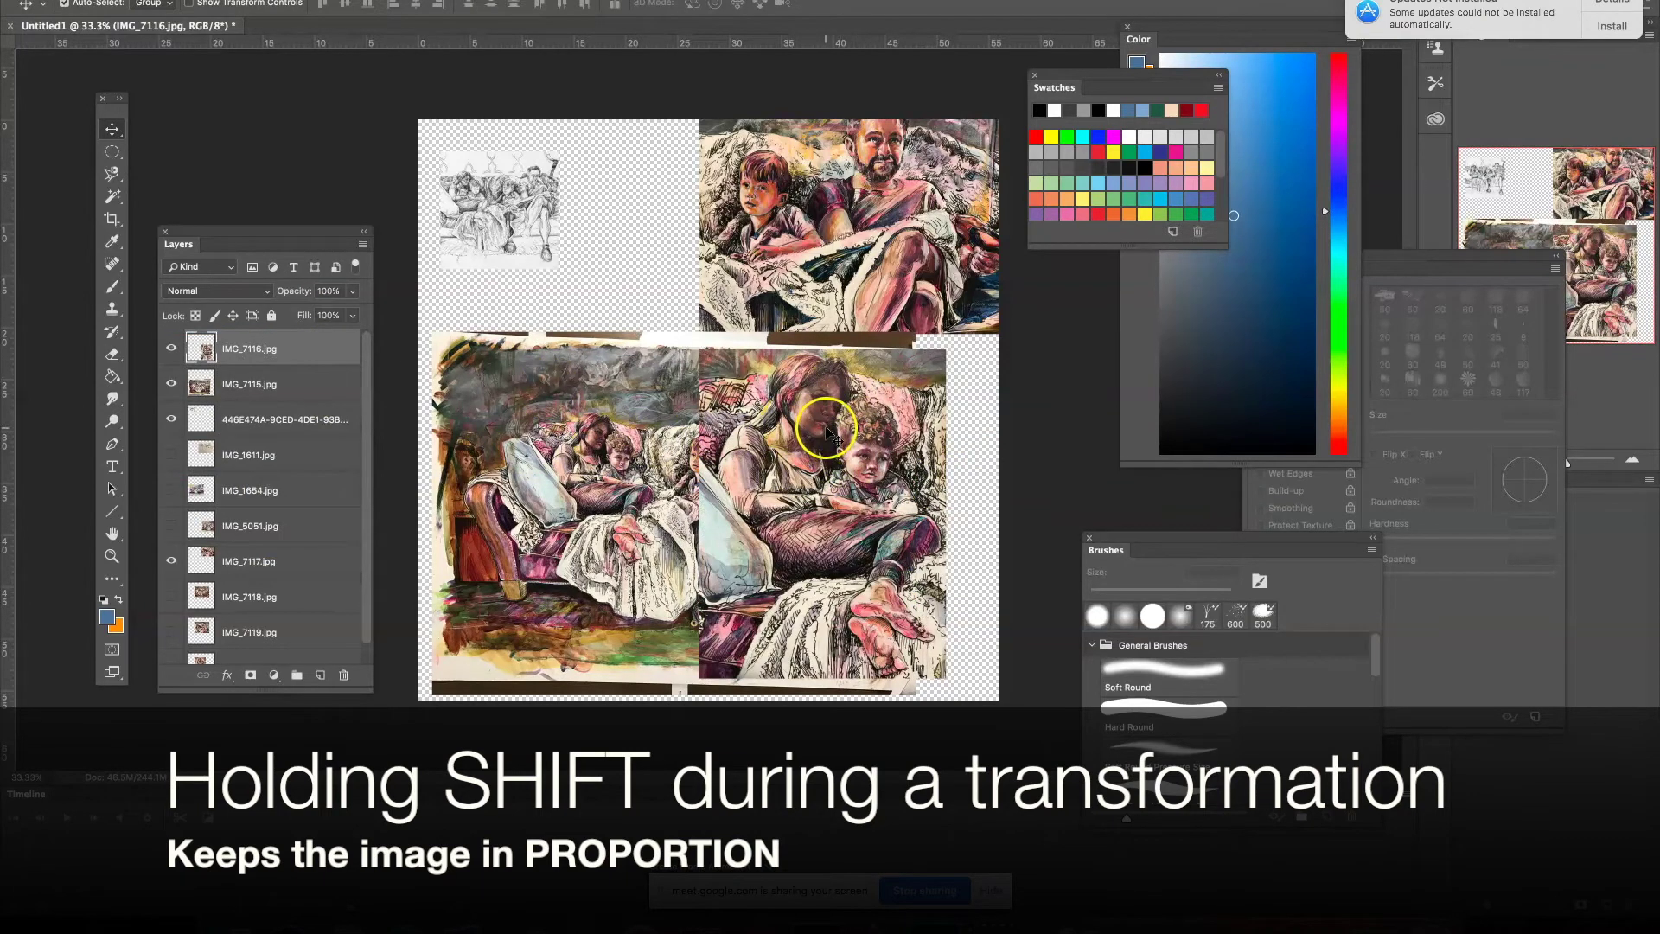
shift+click(826, 296)
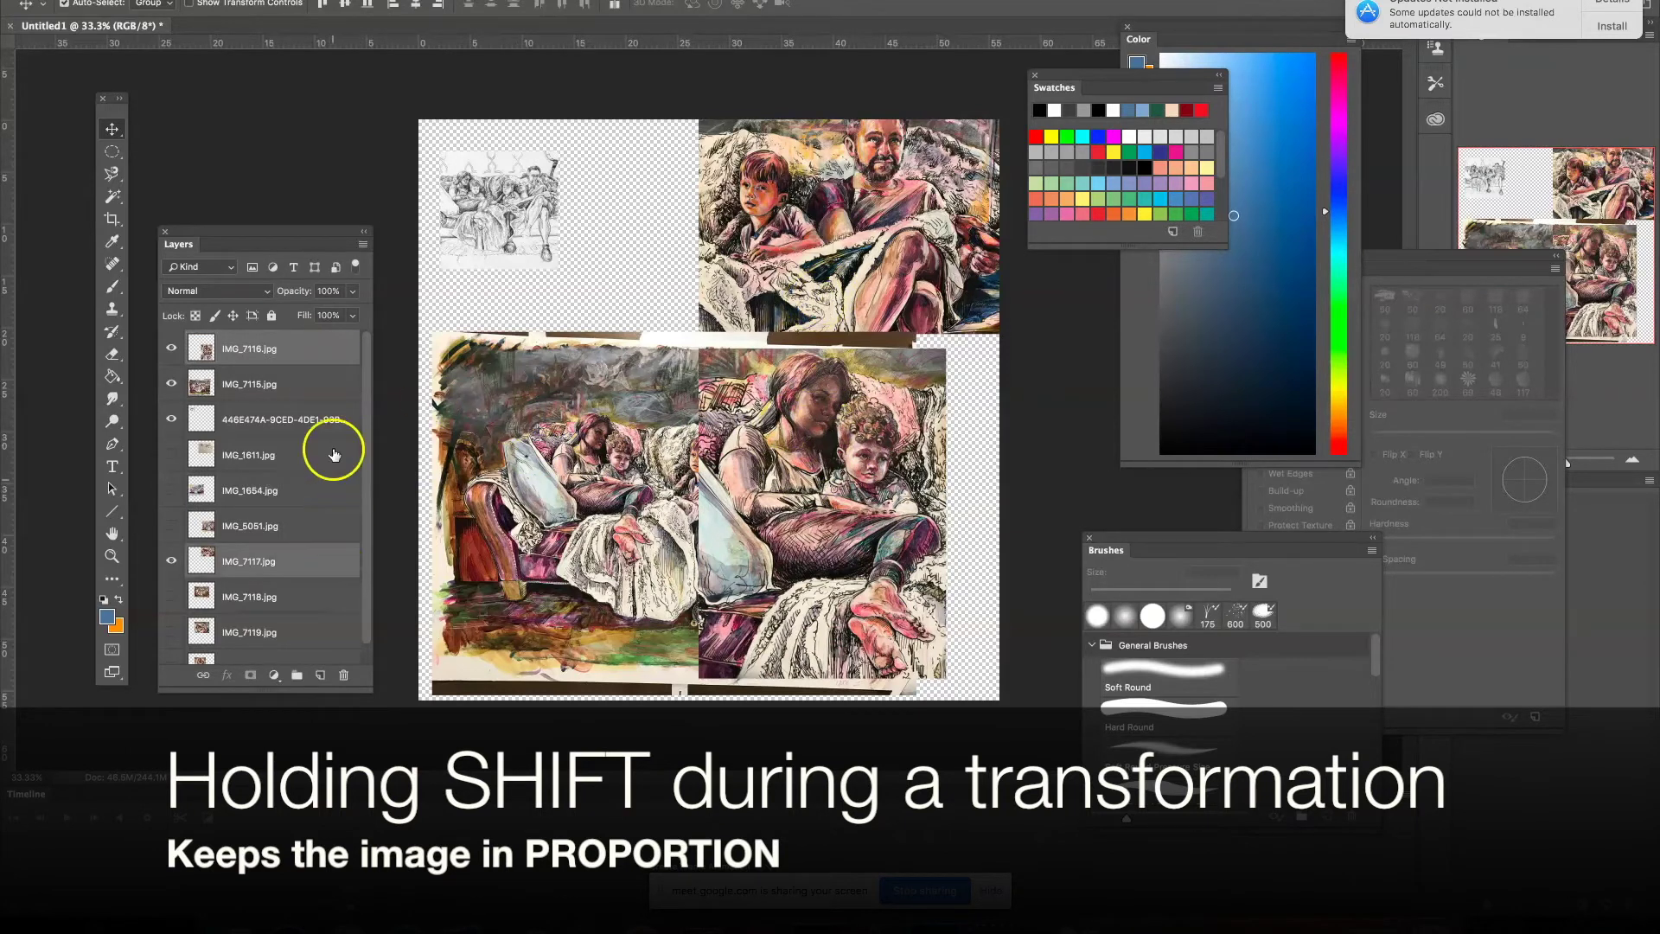
key(super+t)
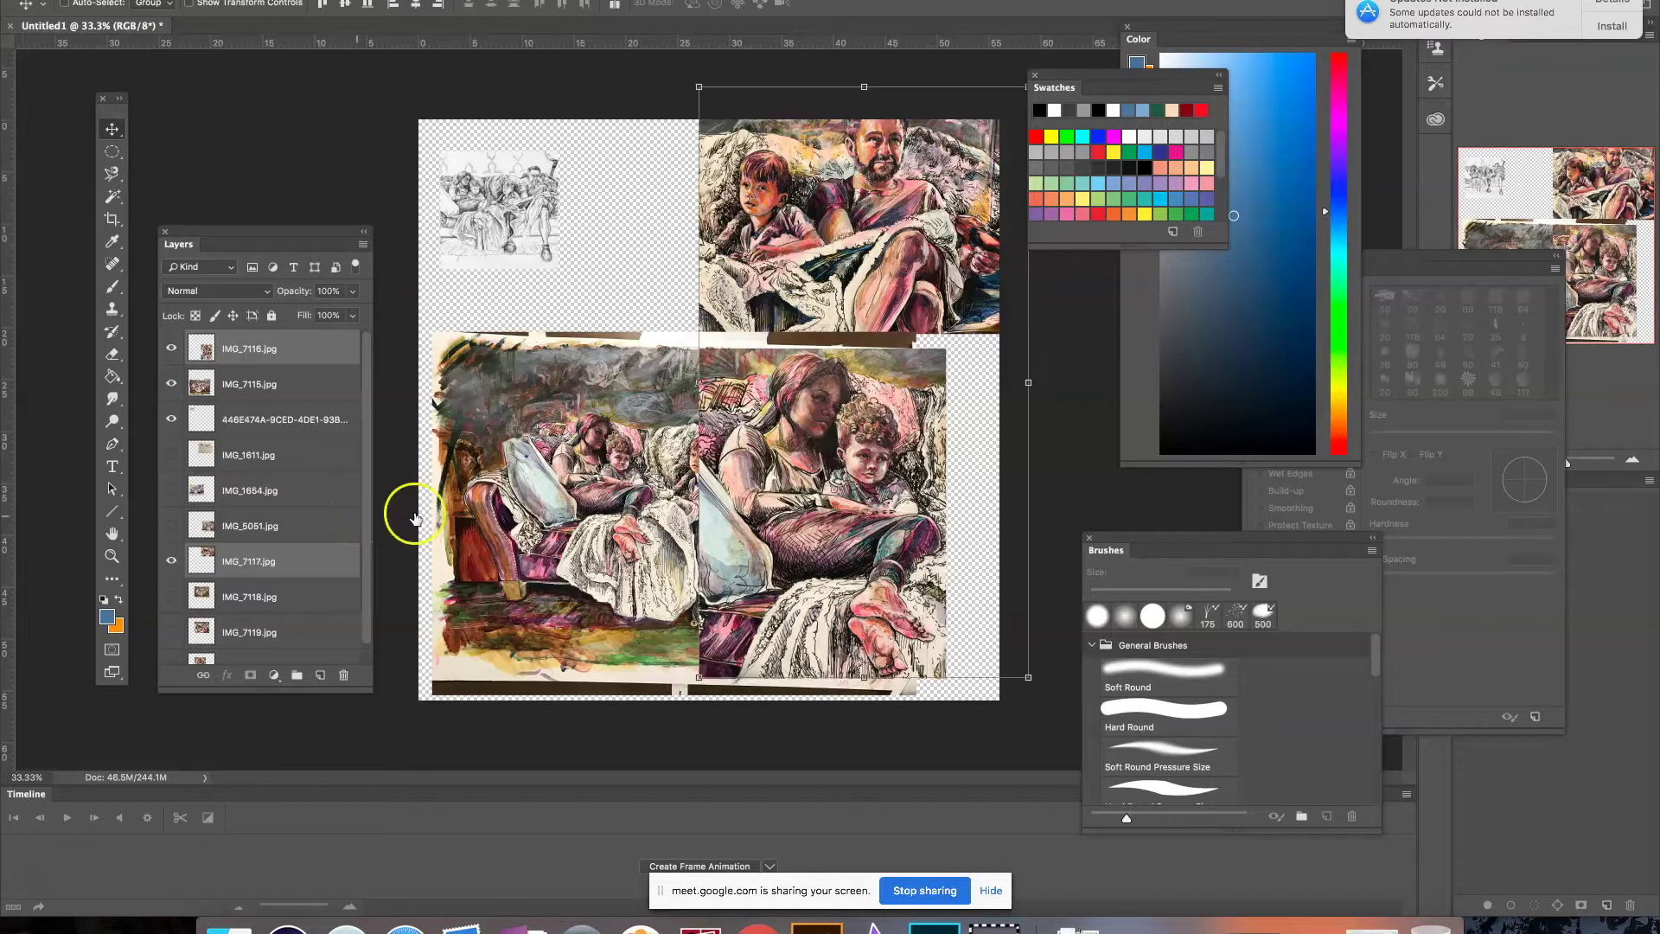
drag(700, 677, 763, 462)
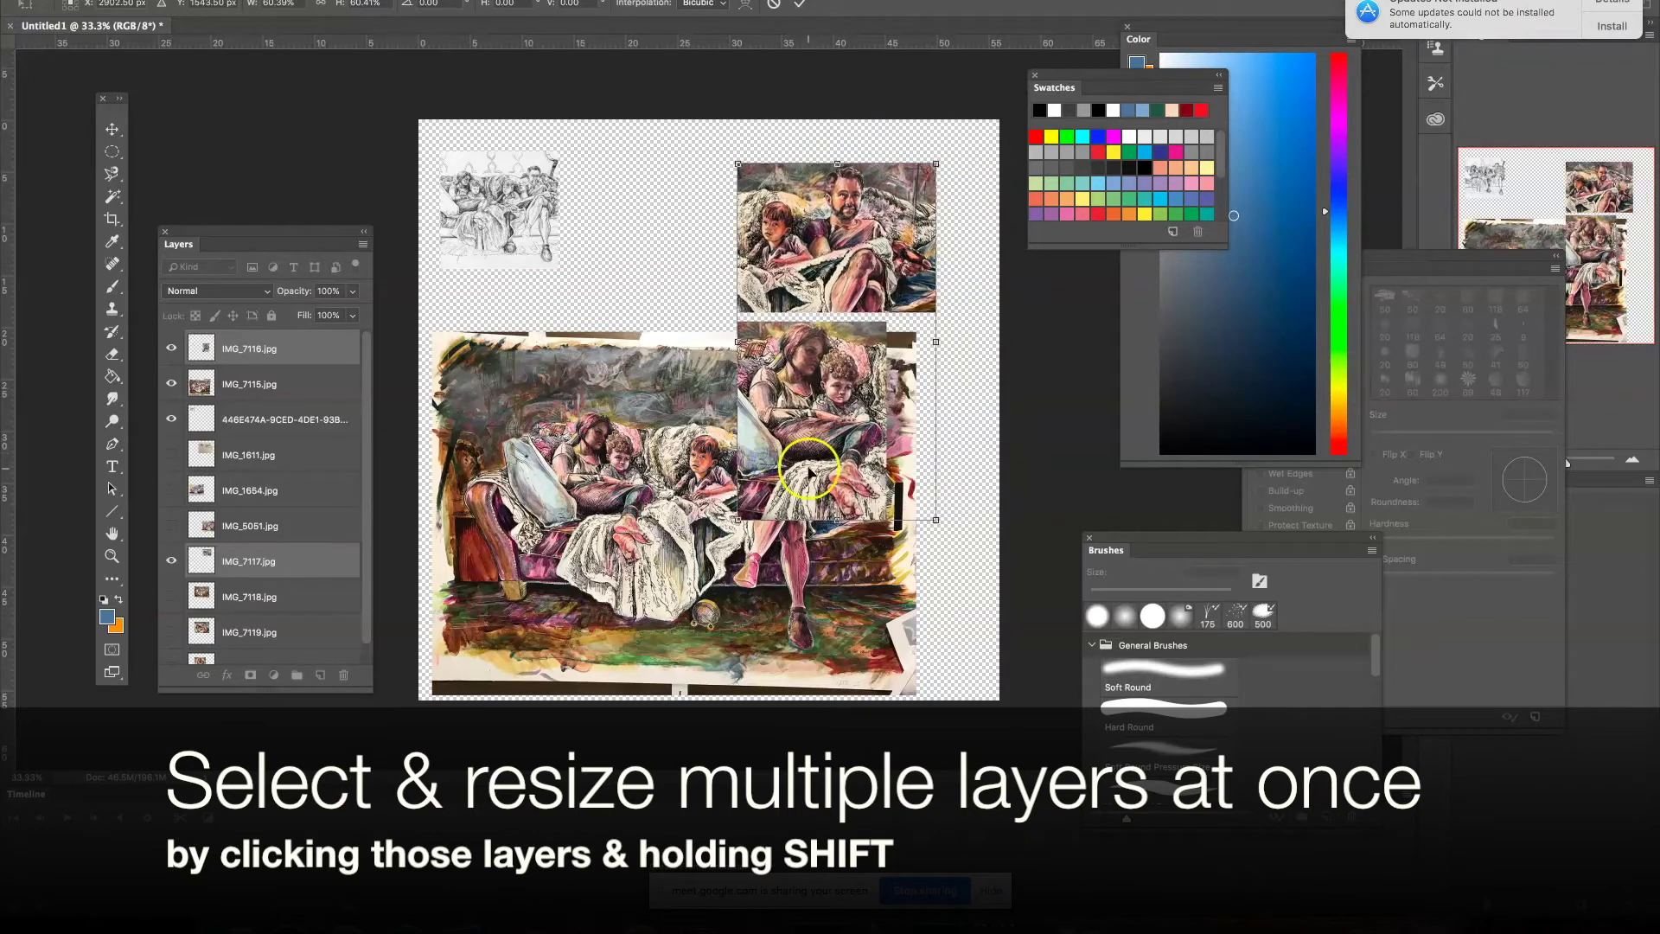
drag(936, 166, 956, 125)
drag(737, 519, 714, 571)
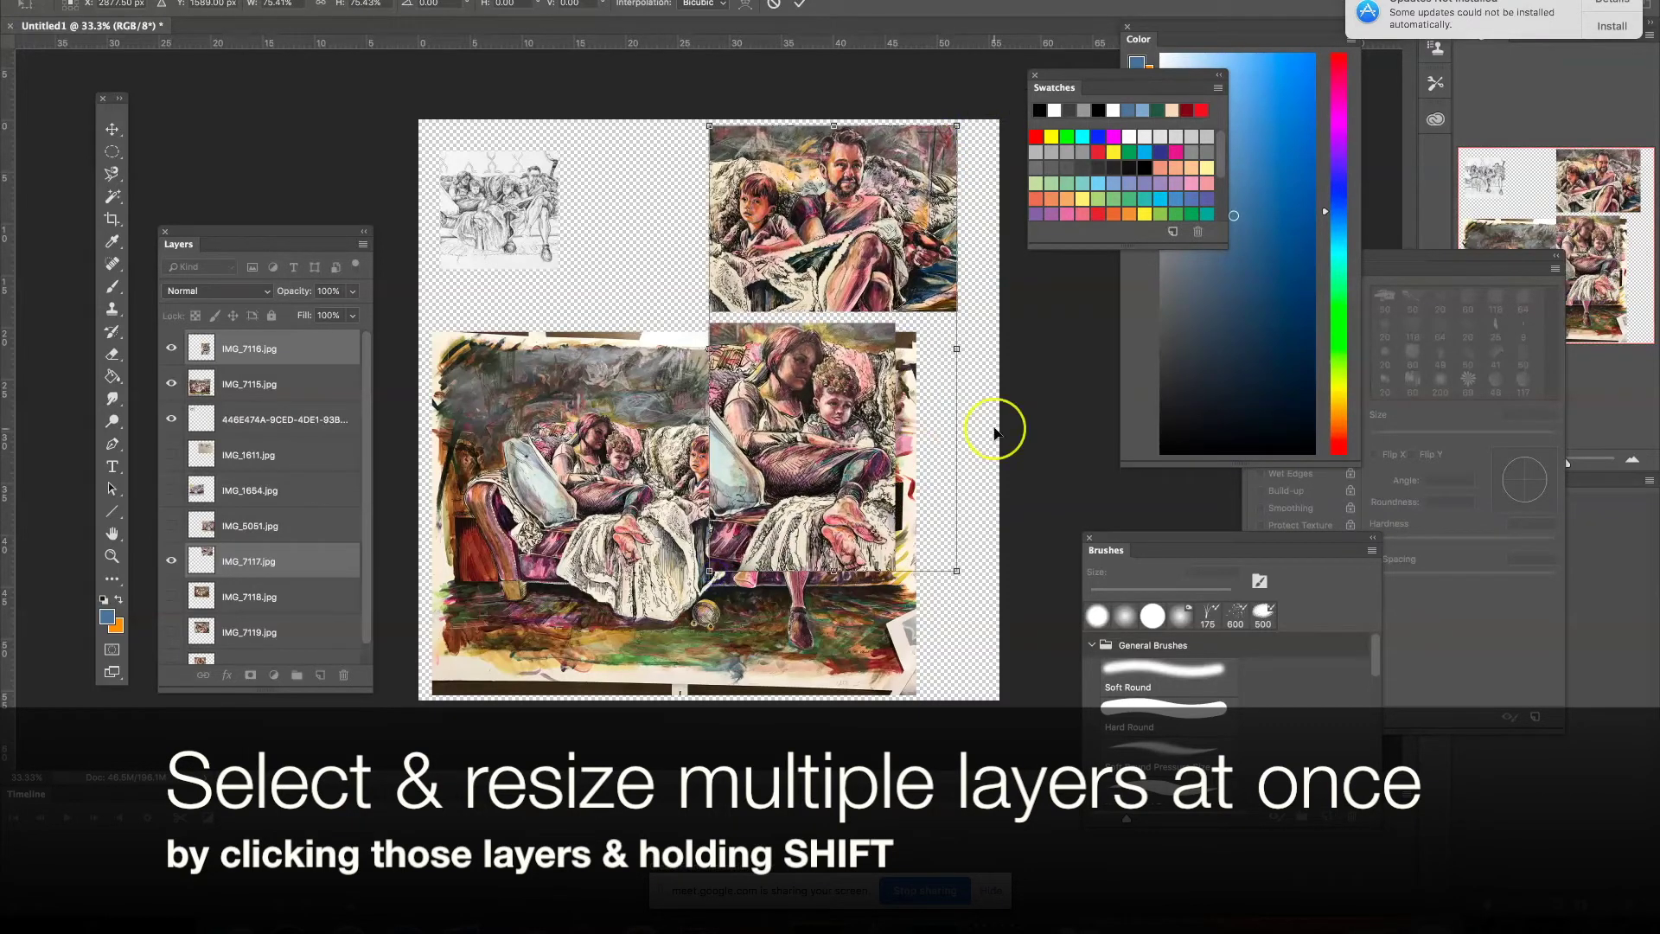
key(Return)
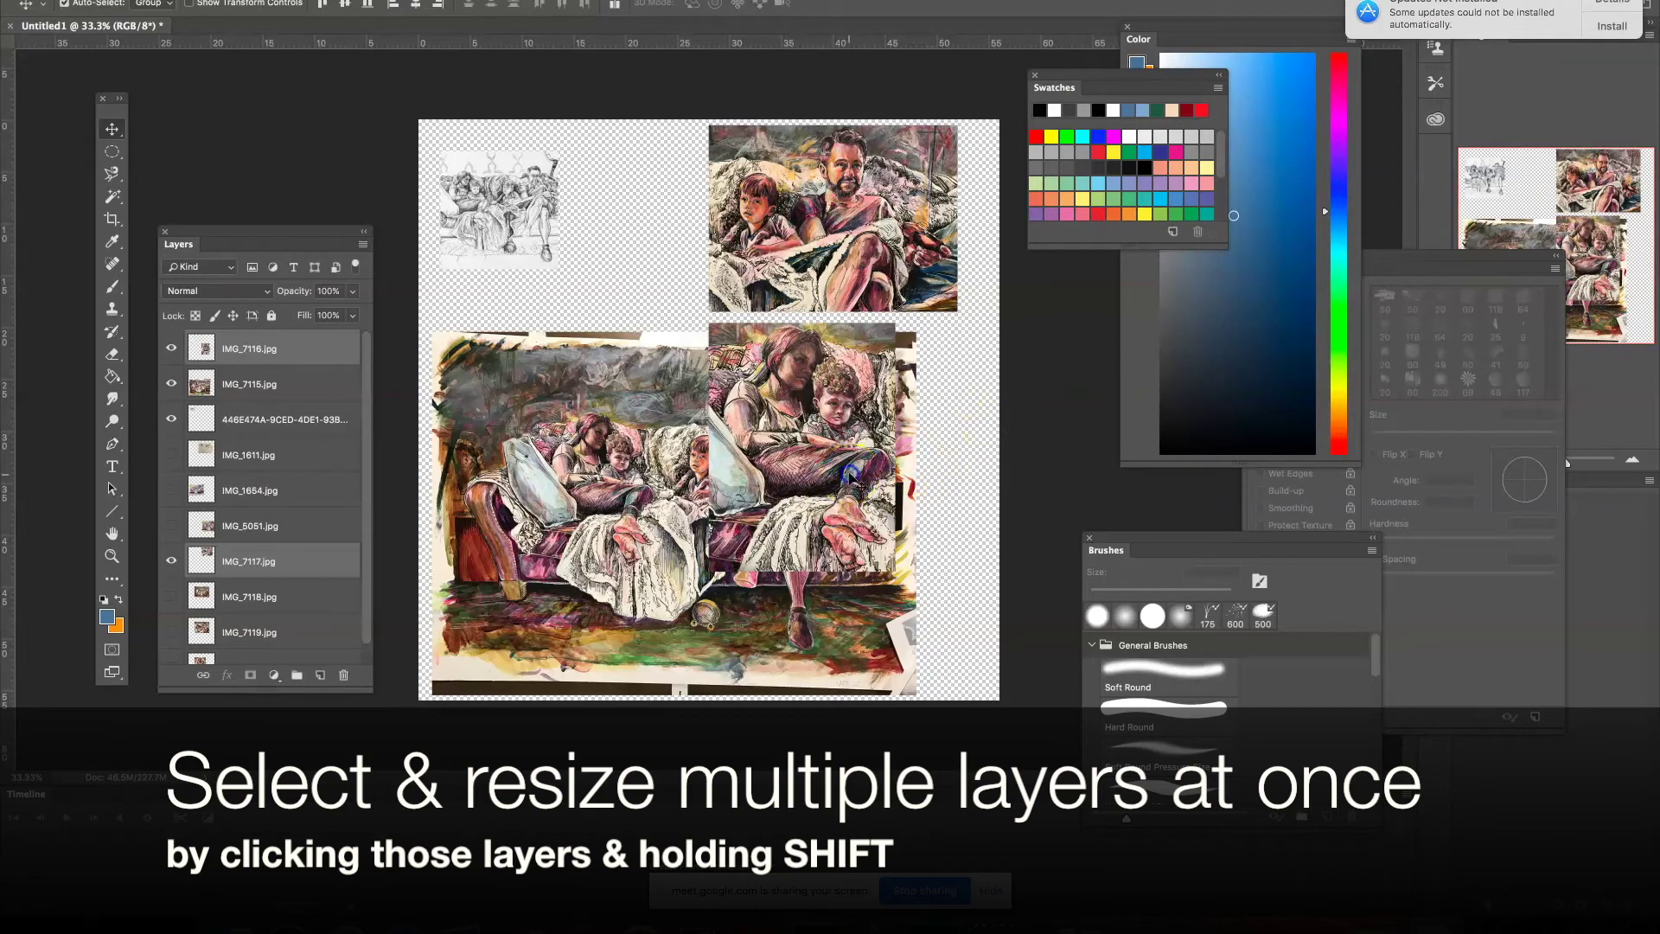
Shift IMG_7116.jpg and IMG_7117.jpg slightly right, and move IMG_7116.jpg alone to the canvas's top centre beside IMG_7117.jpg.
mouse_move(851, 484)
mouse_down()
mouse_move(774, 484)
mouse_move(872, 487)
mouse_up()
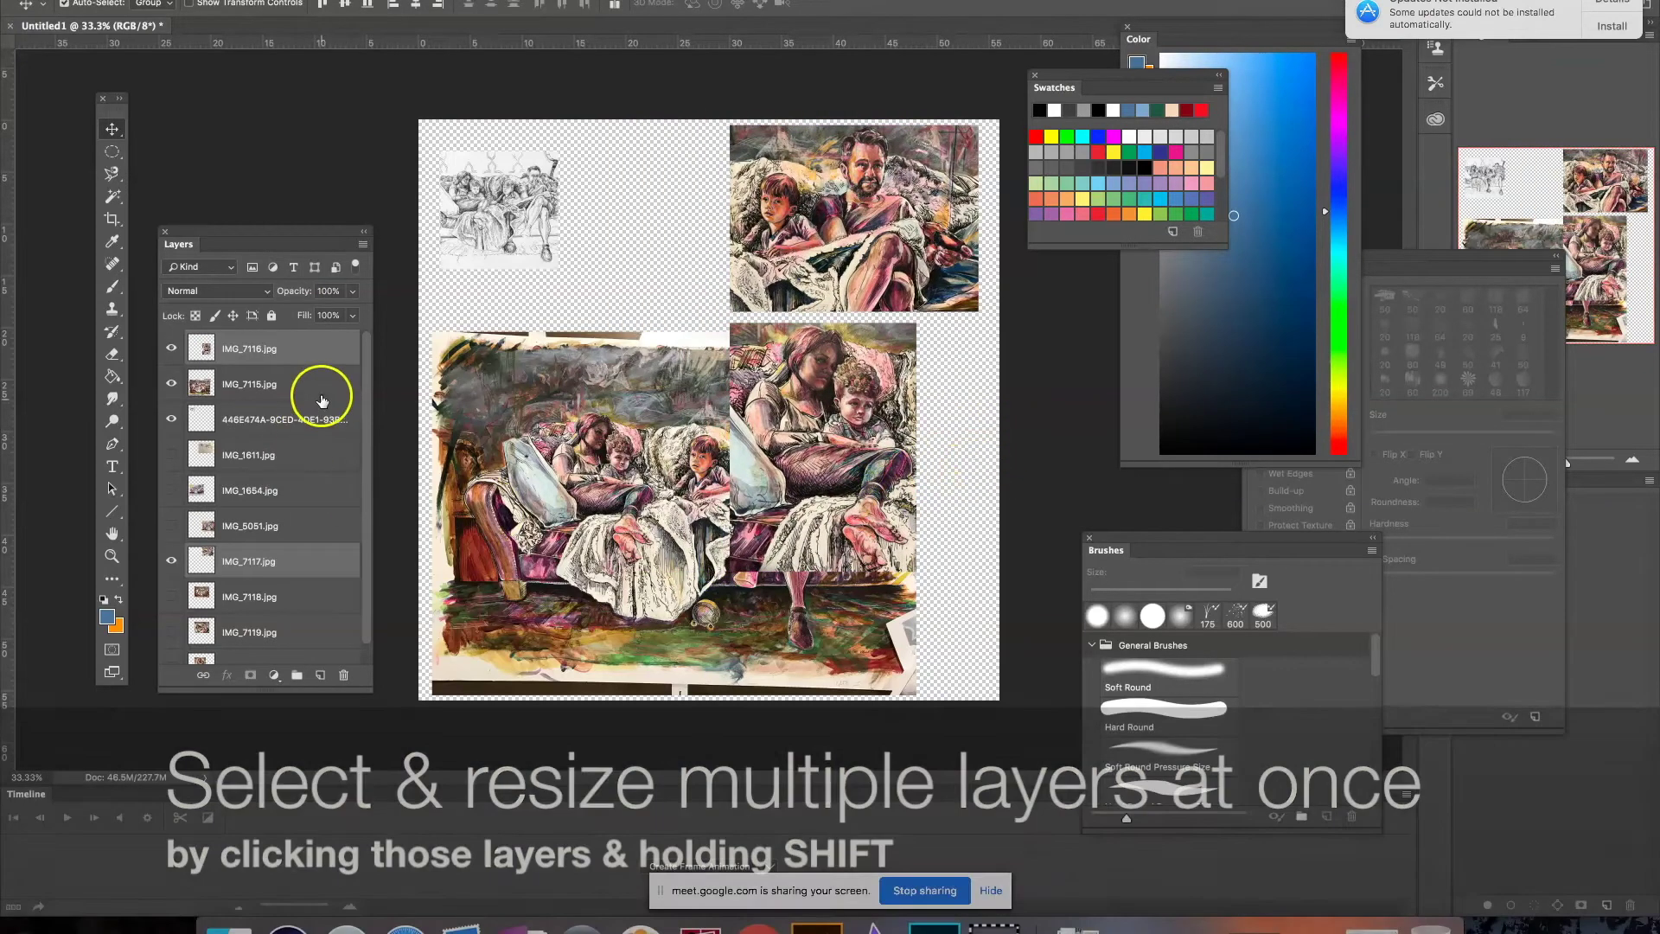
click(321, 393)
click(314, 354)
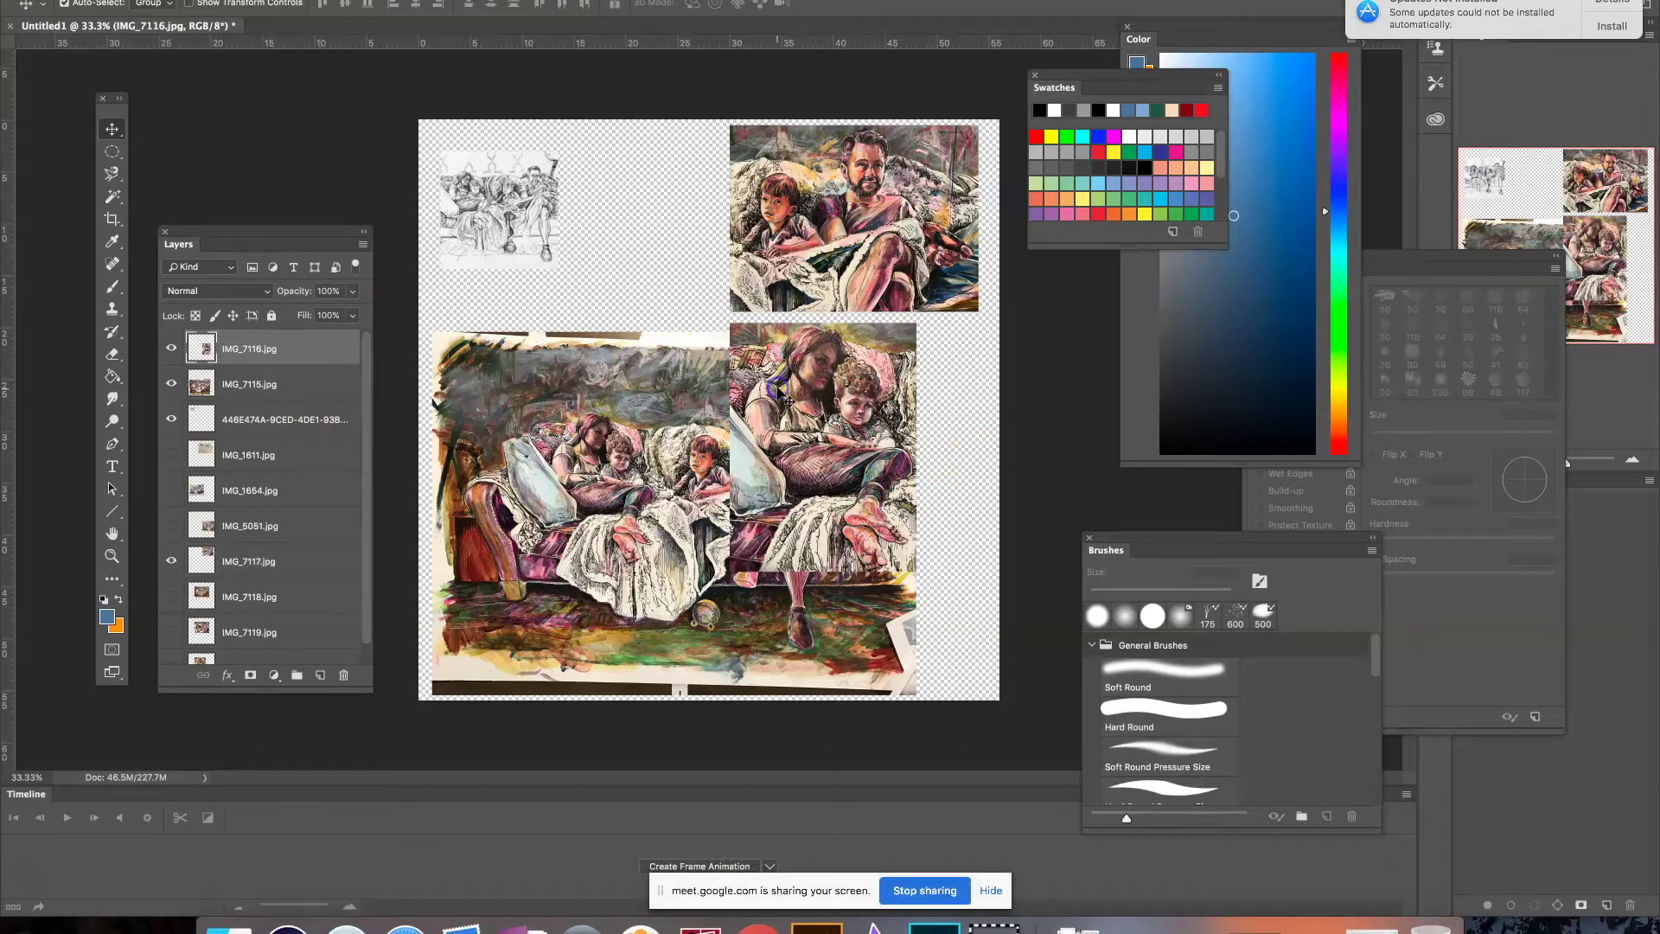
drag(767, 389, 583, 199)
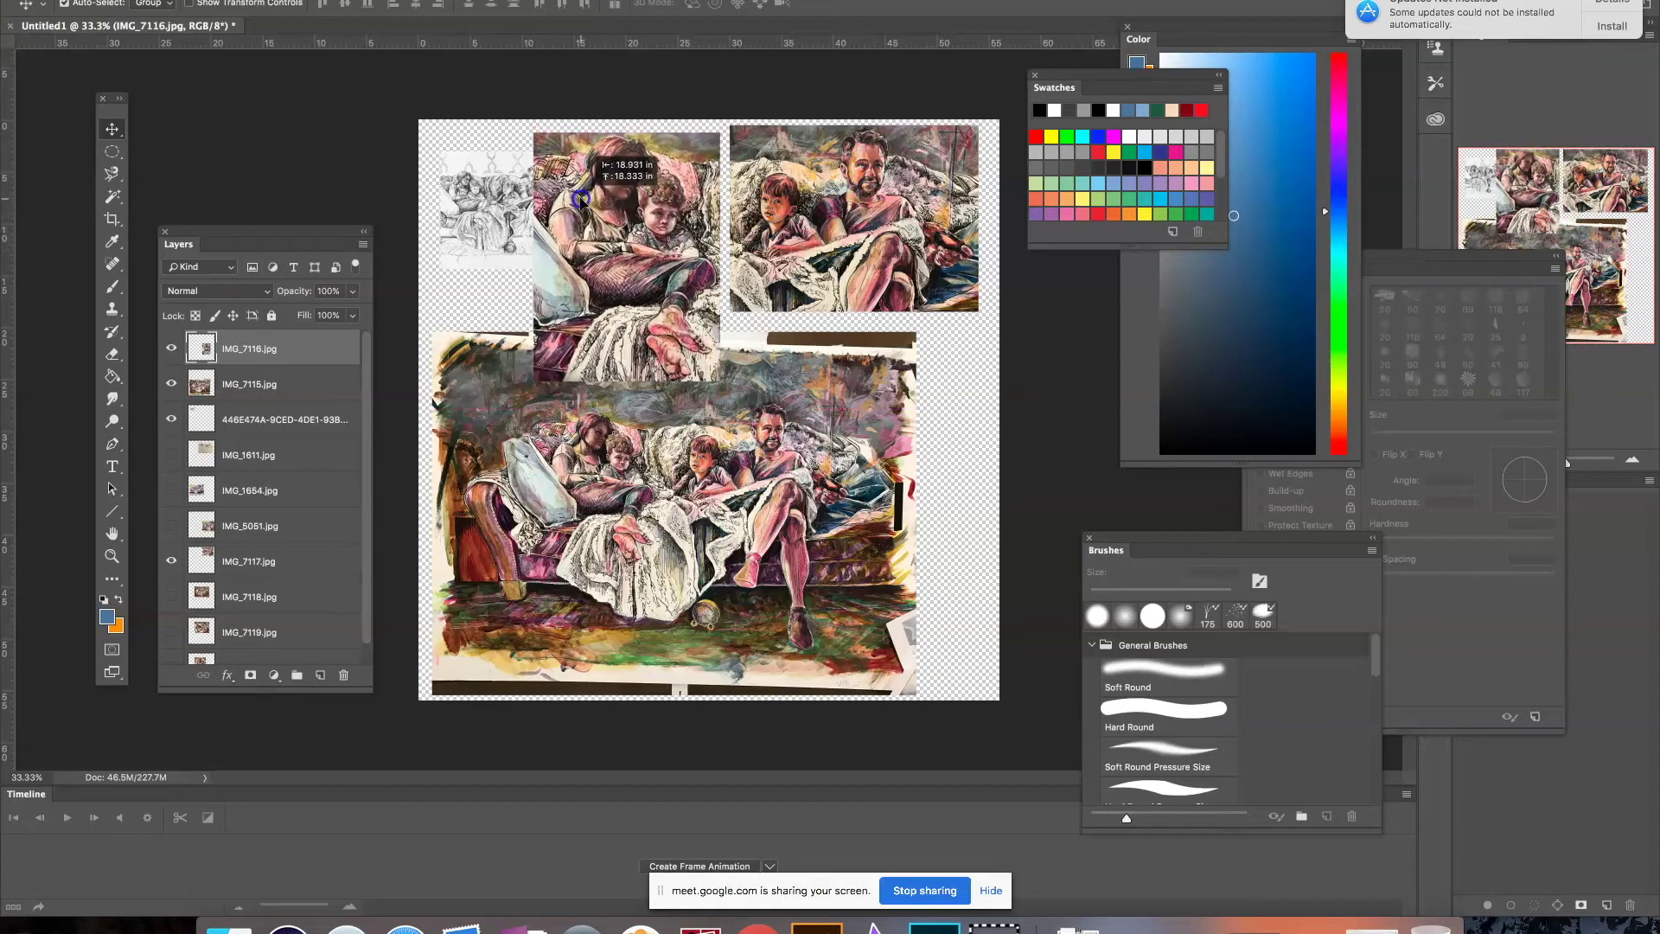
Bring the pencil sketch layer to the top of the stack, enlarge it to about 174% and nudge it toward the canvas's top edge.
click(446, 210)
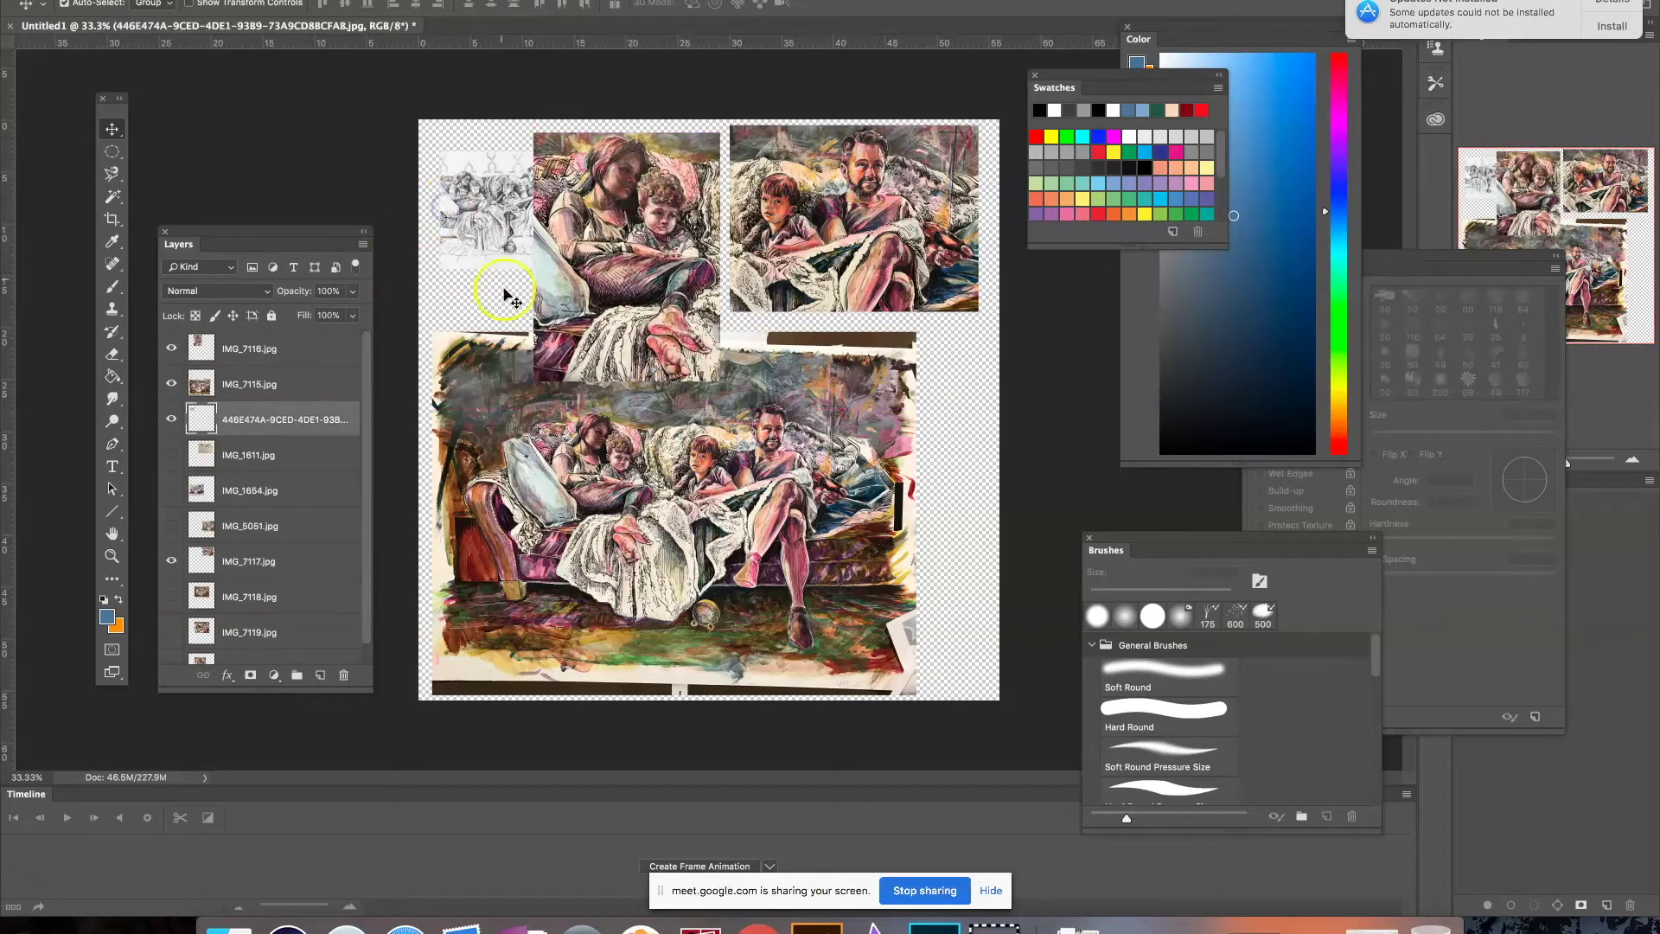
drag(351, 400, 341, 333)
key(super+t)
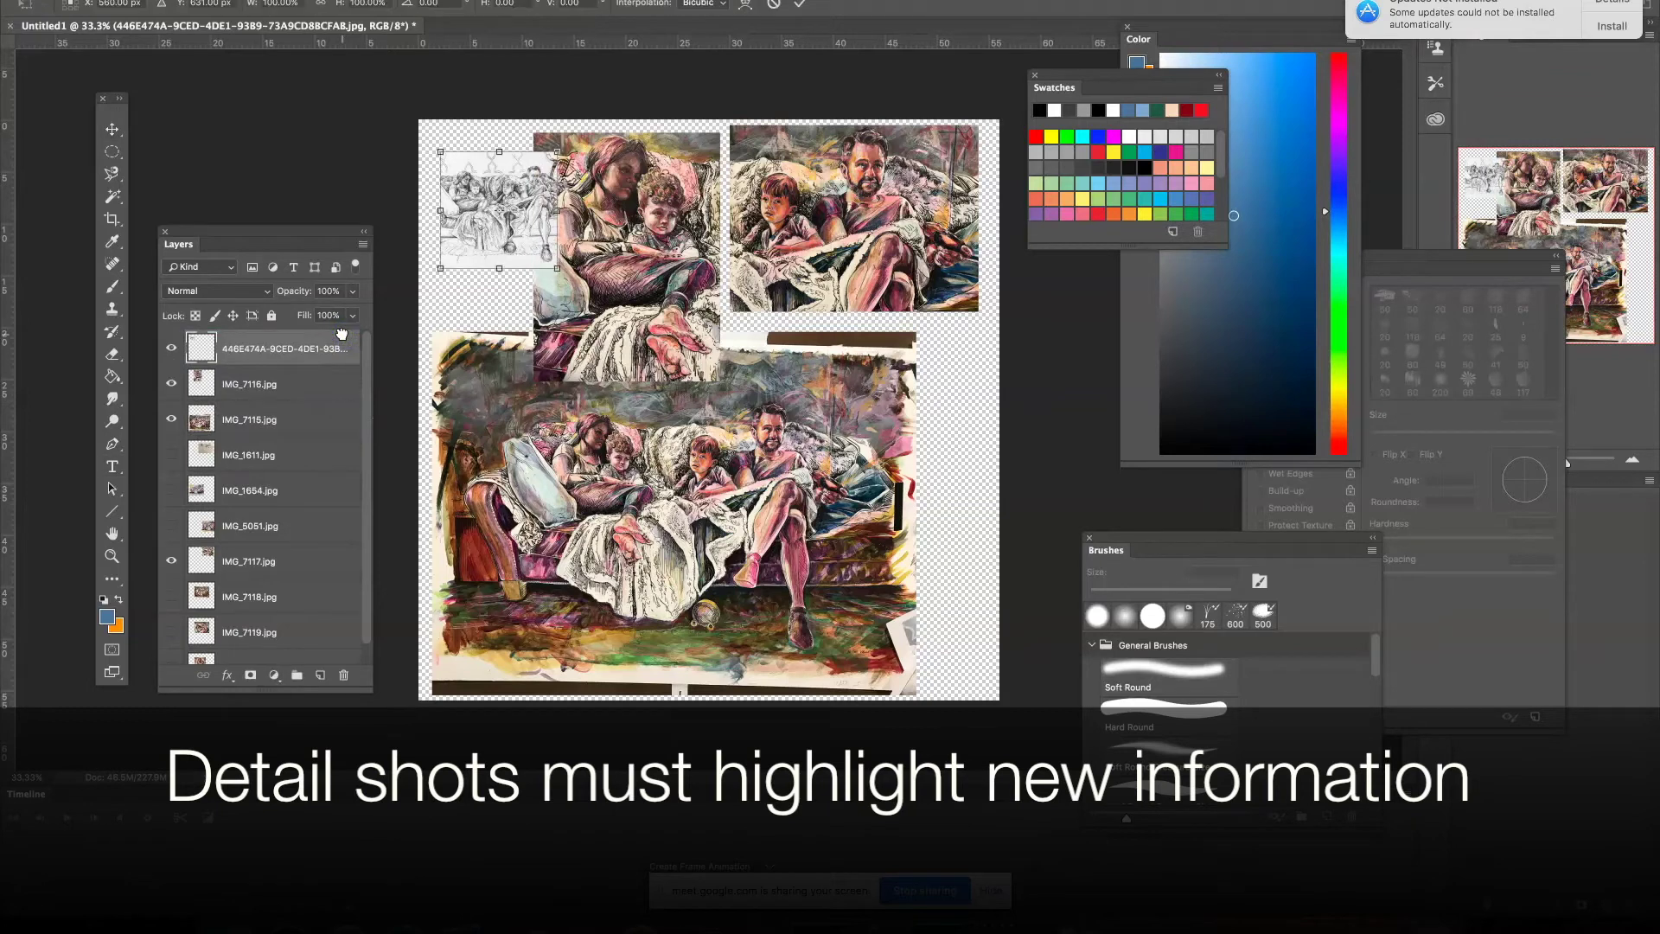
drag(584, 279, 660, 344)
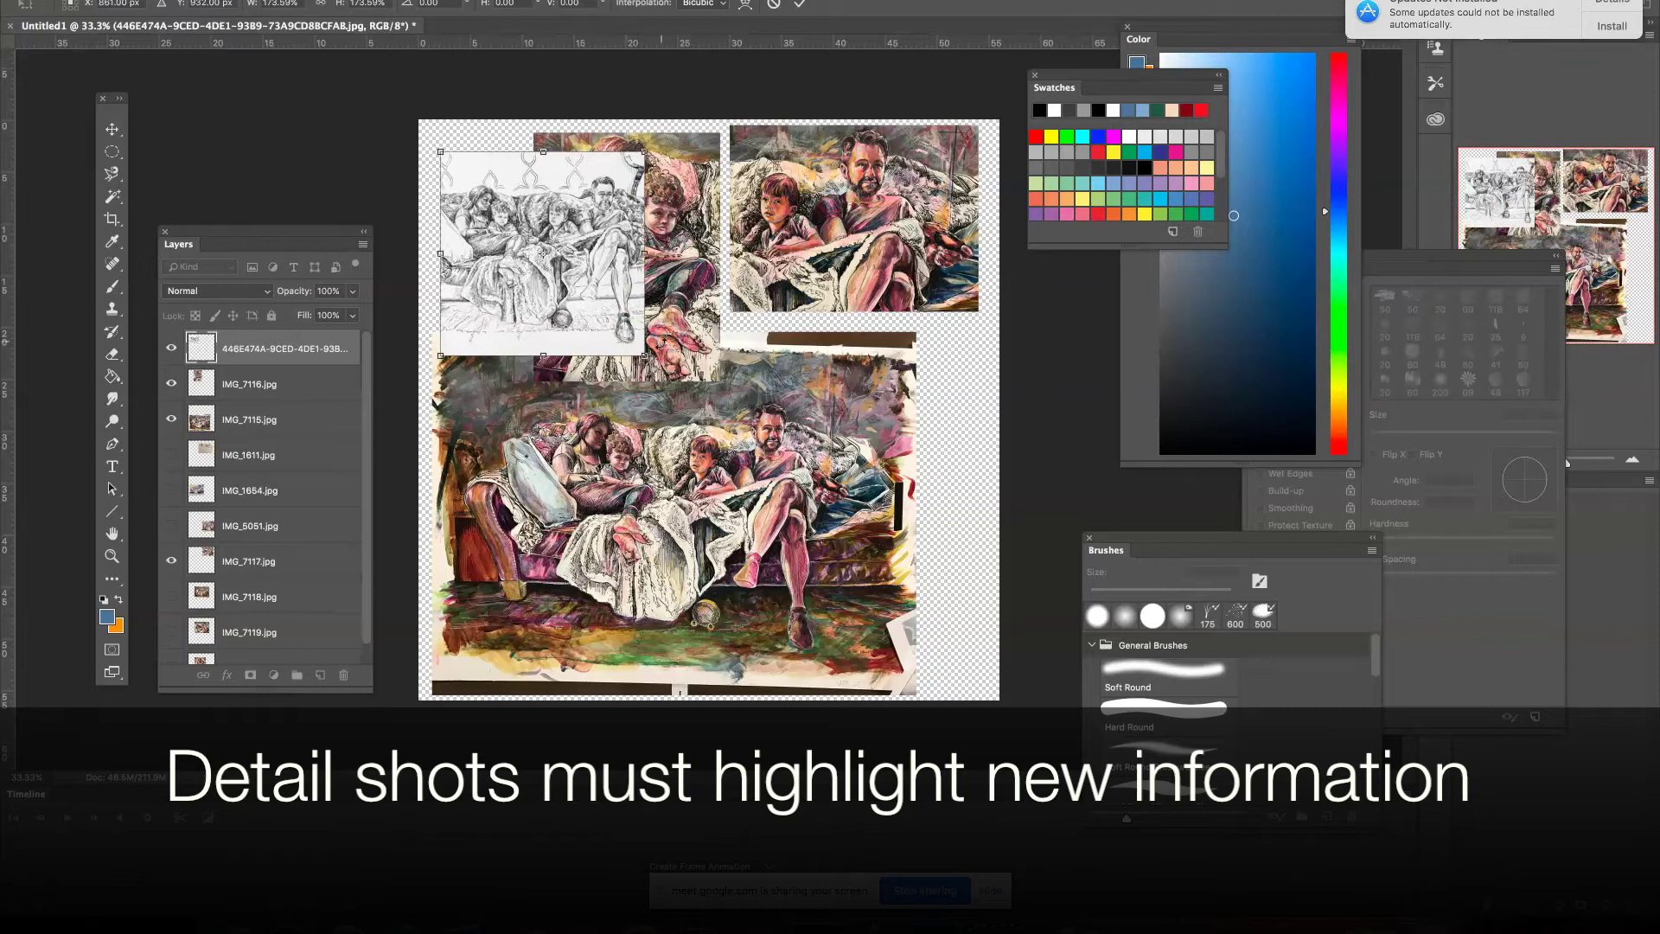
key(Return)
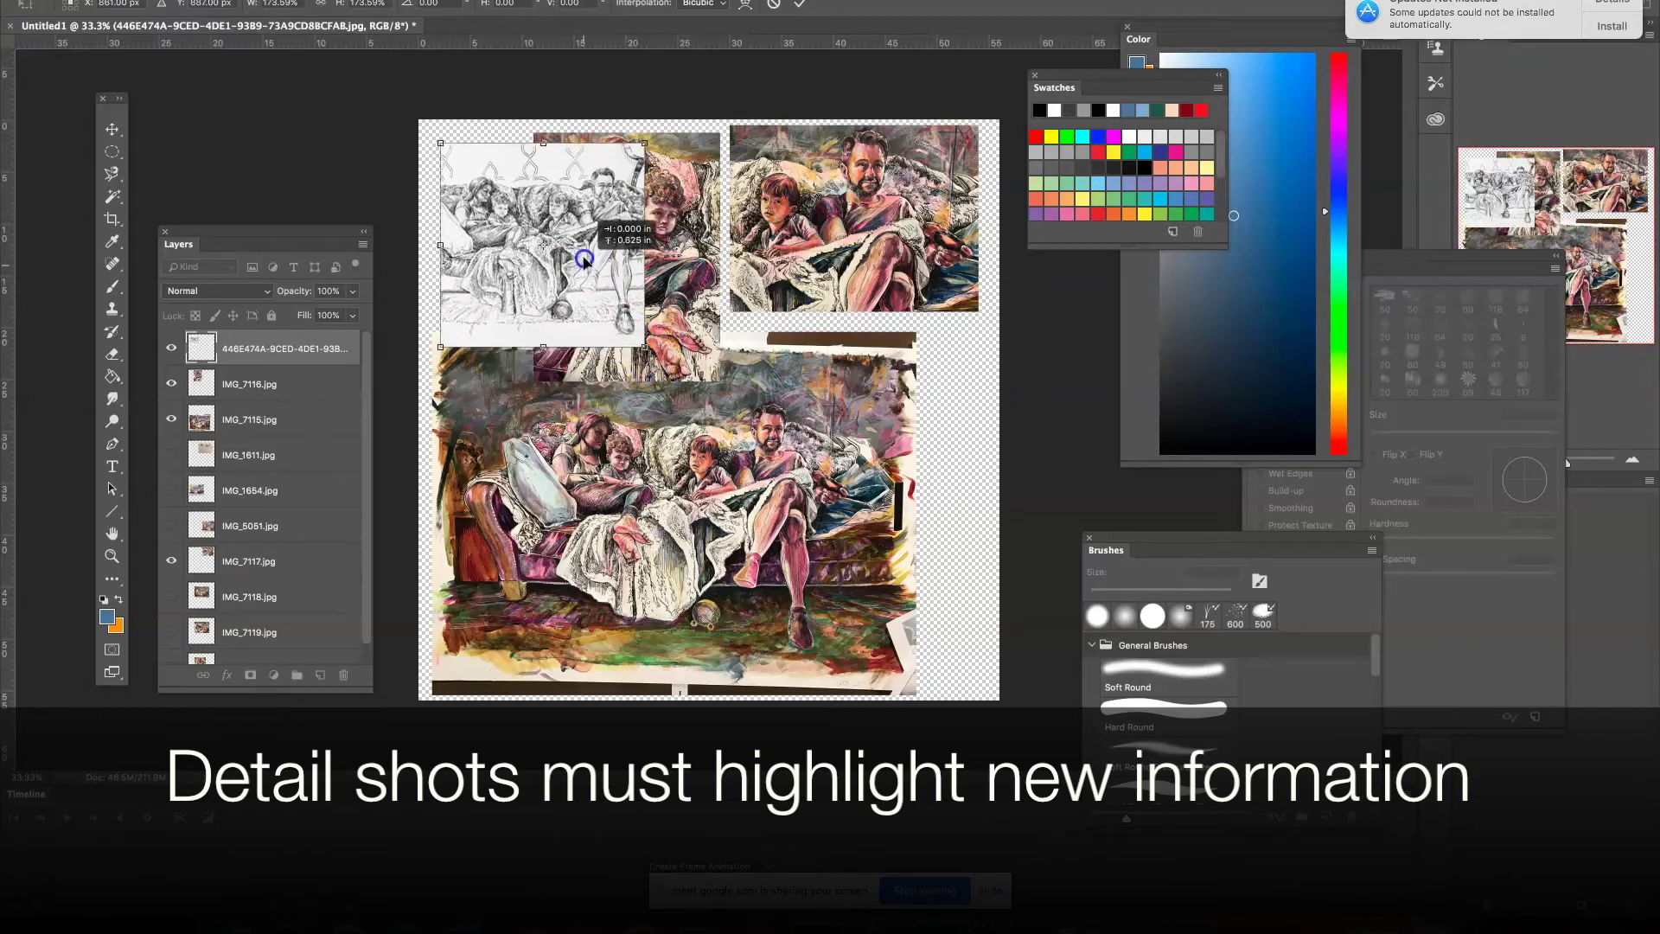
key(t)
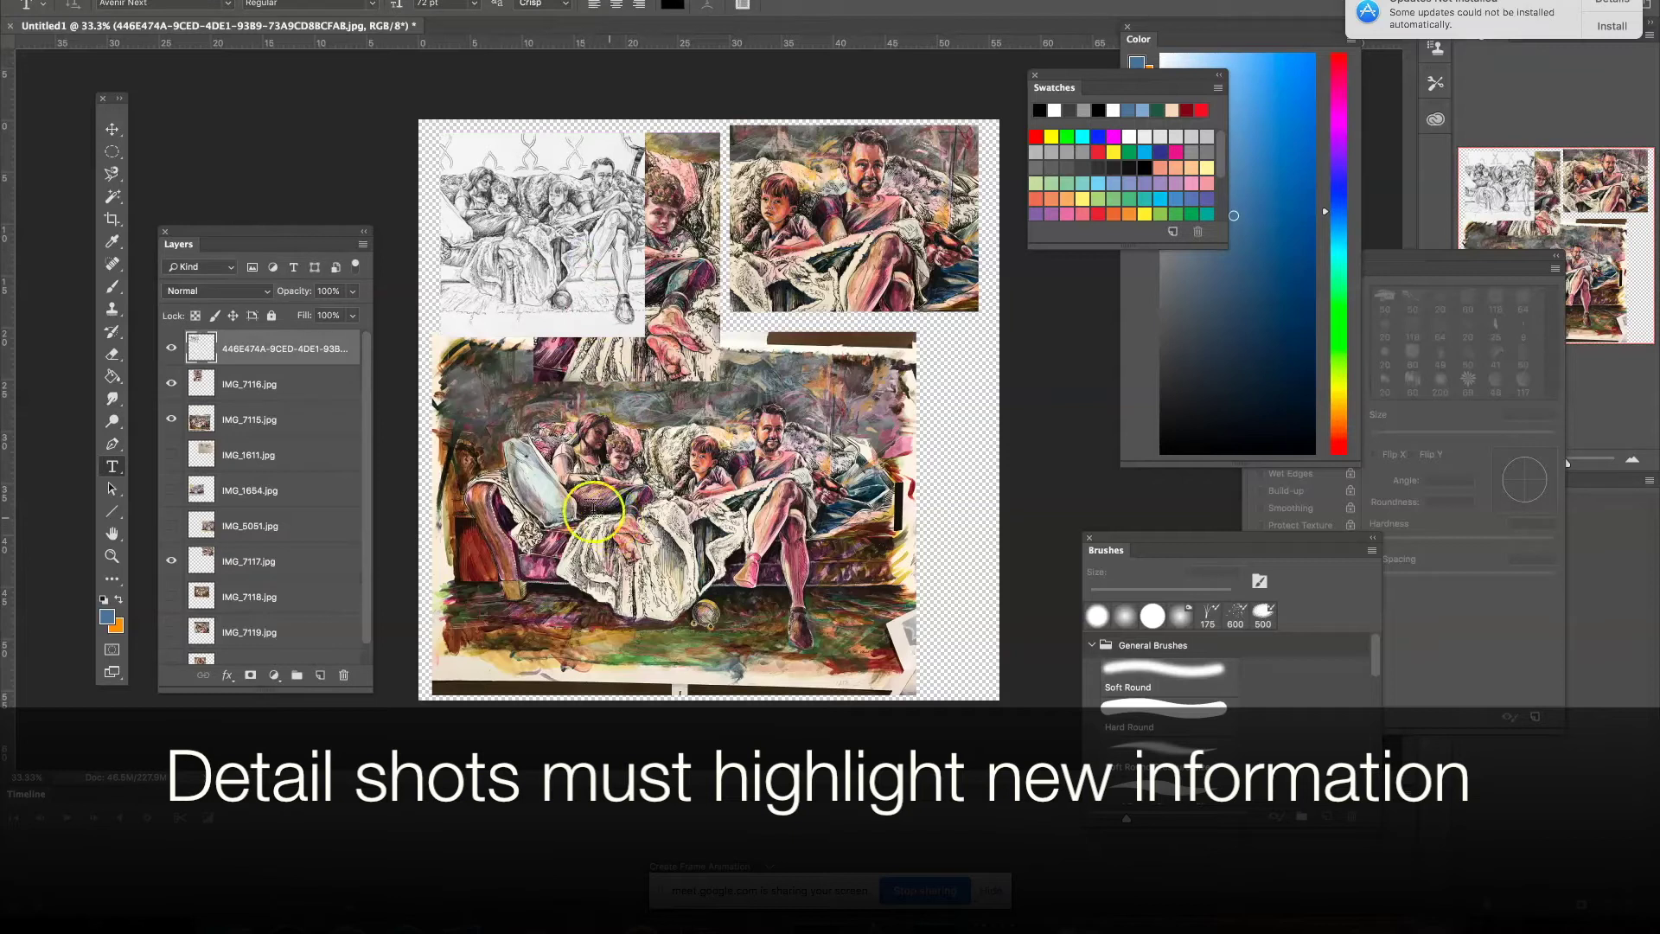
click(112, 129)
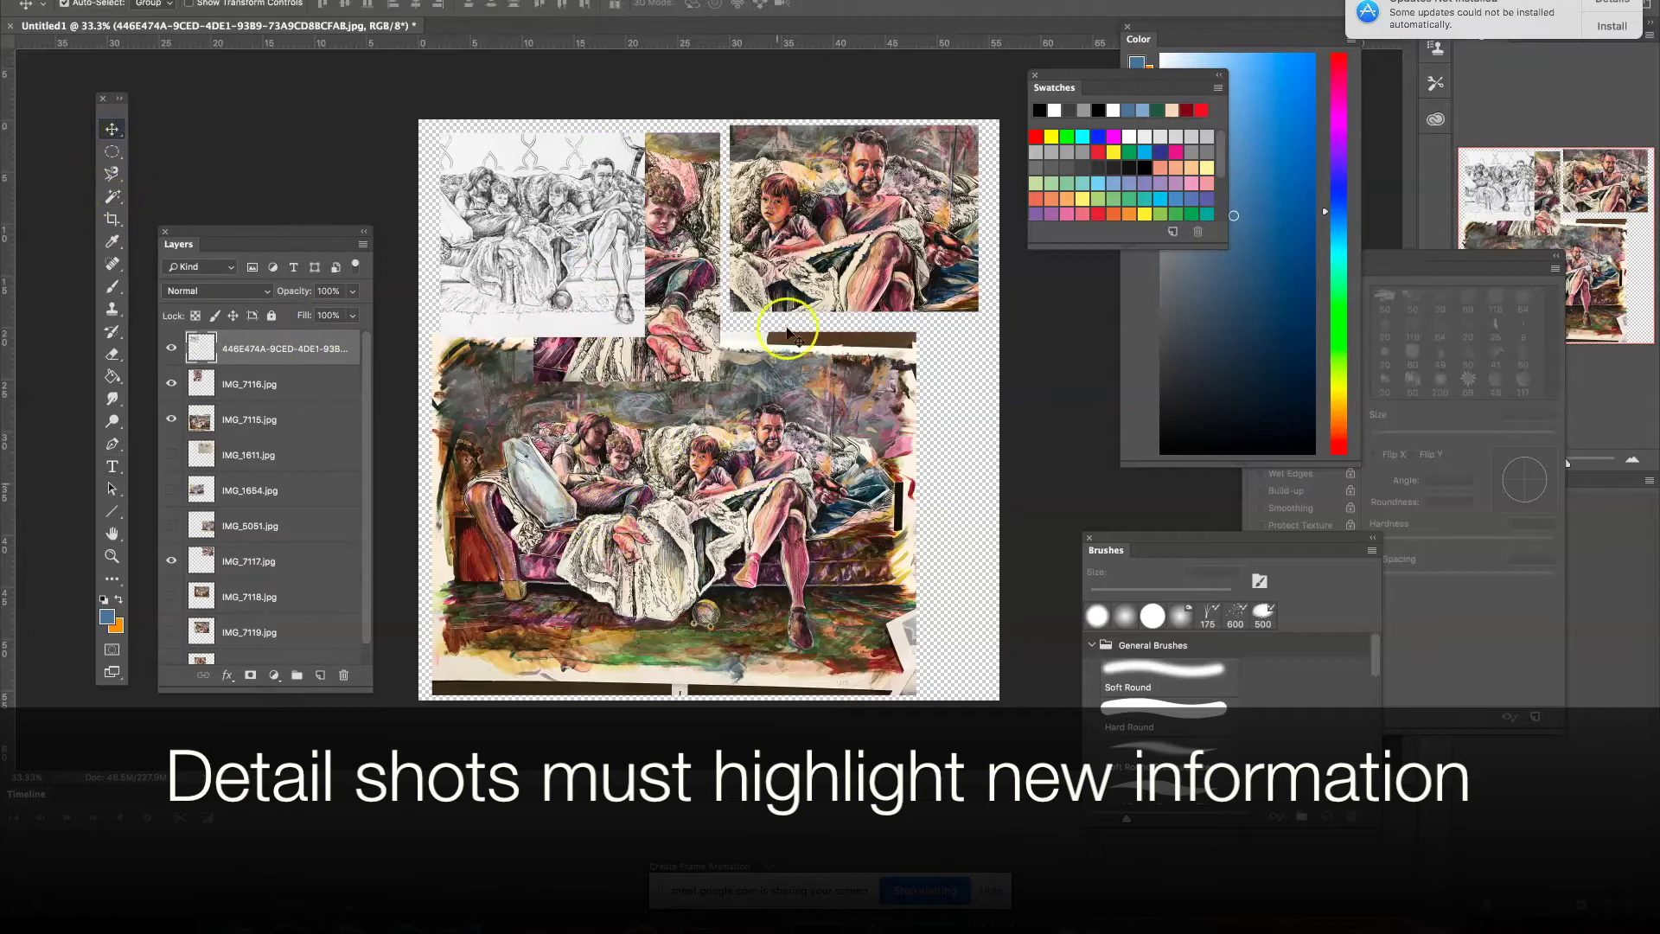
Shift IMG_7117.jpg slightly down and right, and widen the canvas with the Crop tool to add empty space on its right side.
mouse_move(837, 244)
mouse_down()
mouse_move(837, 458)
mouse_move(823, 369)
mouse_move(852, 263)
mouse_up()
click(813, 538)
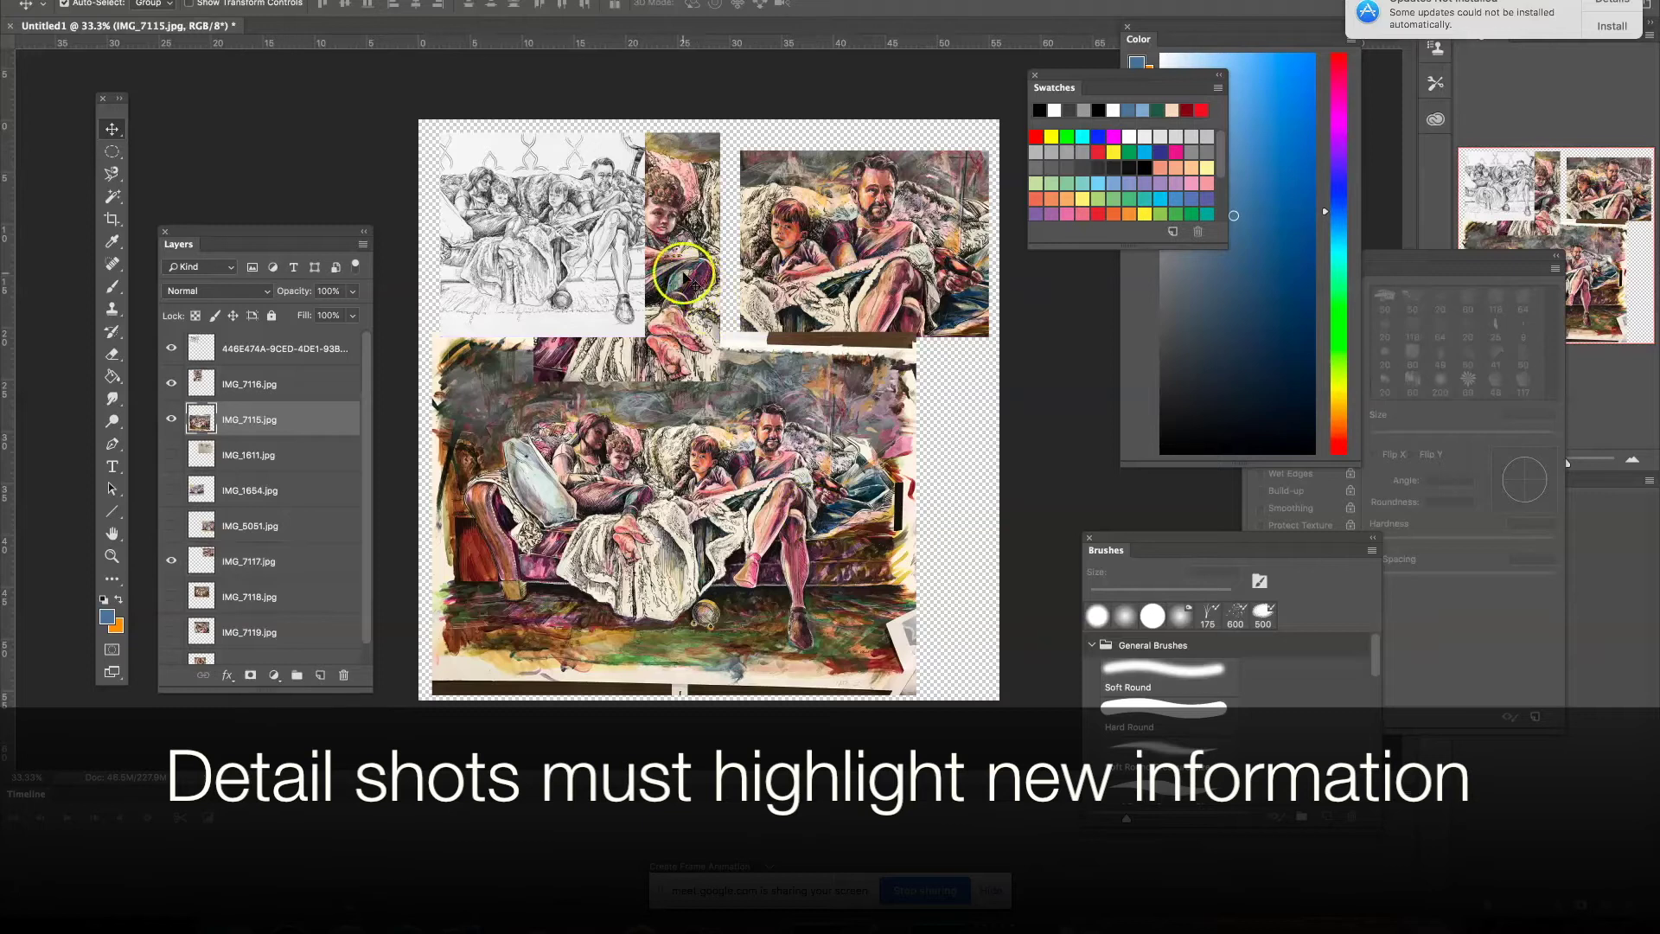
click(112, 219)
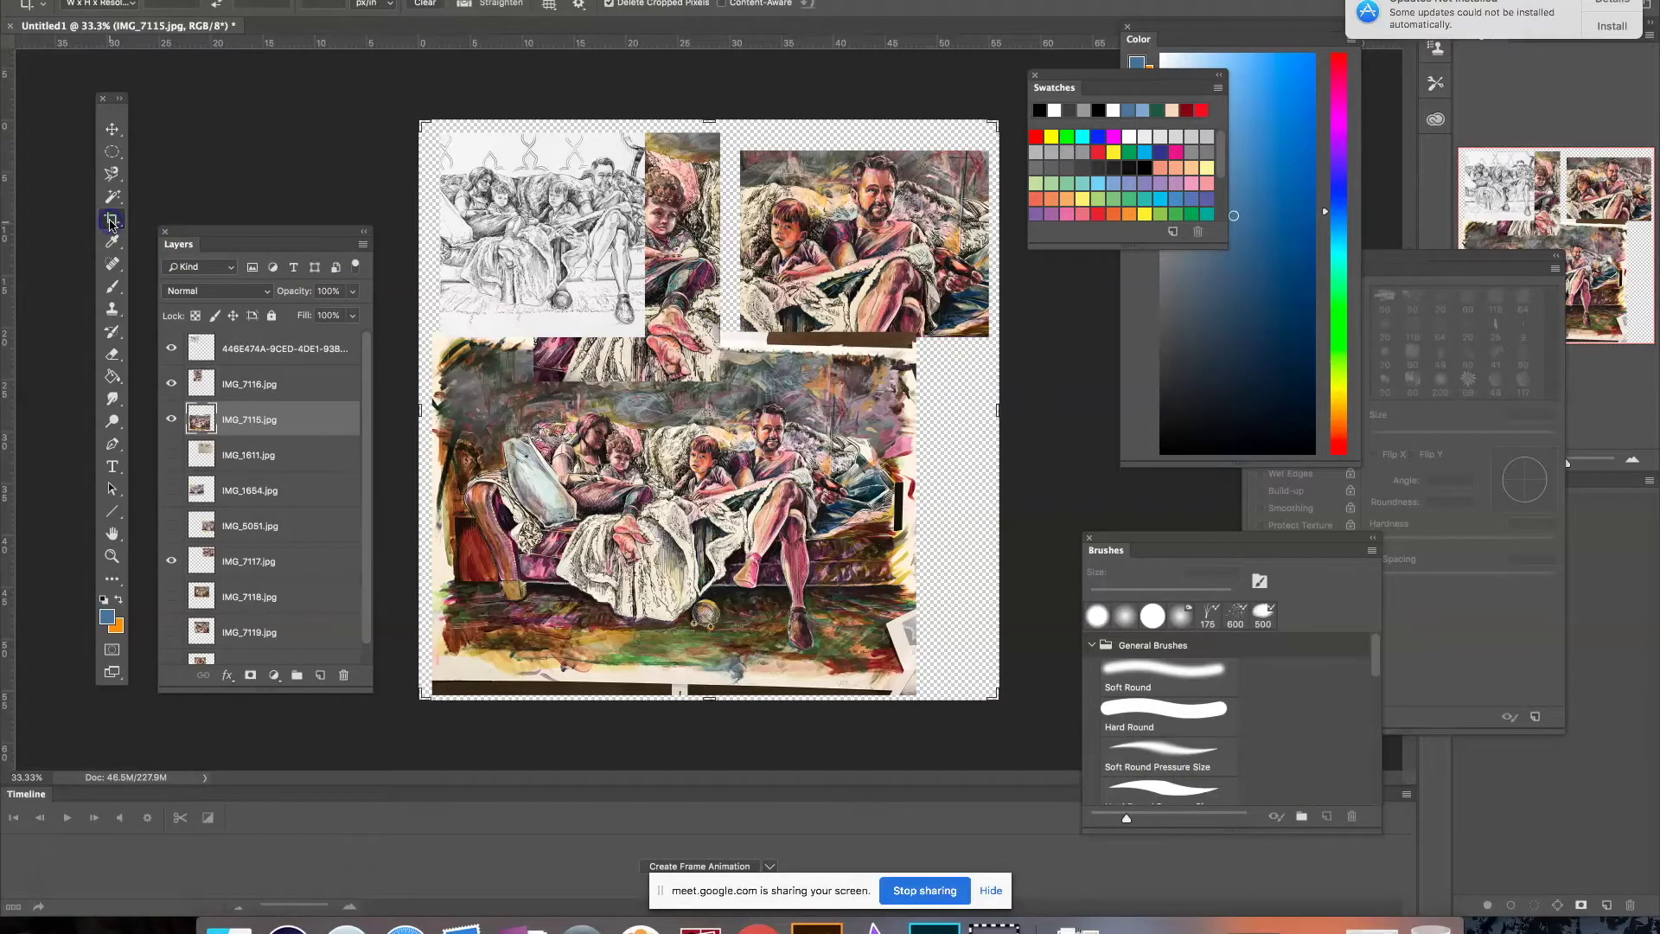
drag(997, 410, 1091, 407)
key(Return)
click(111, 130)
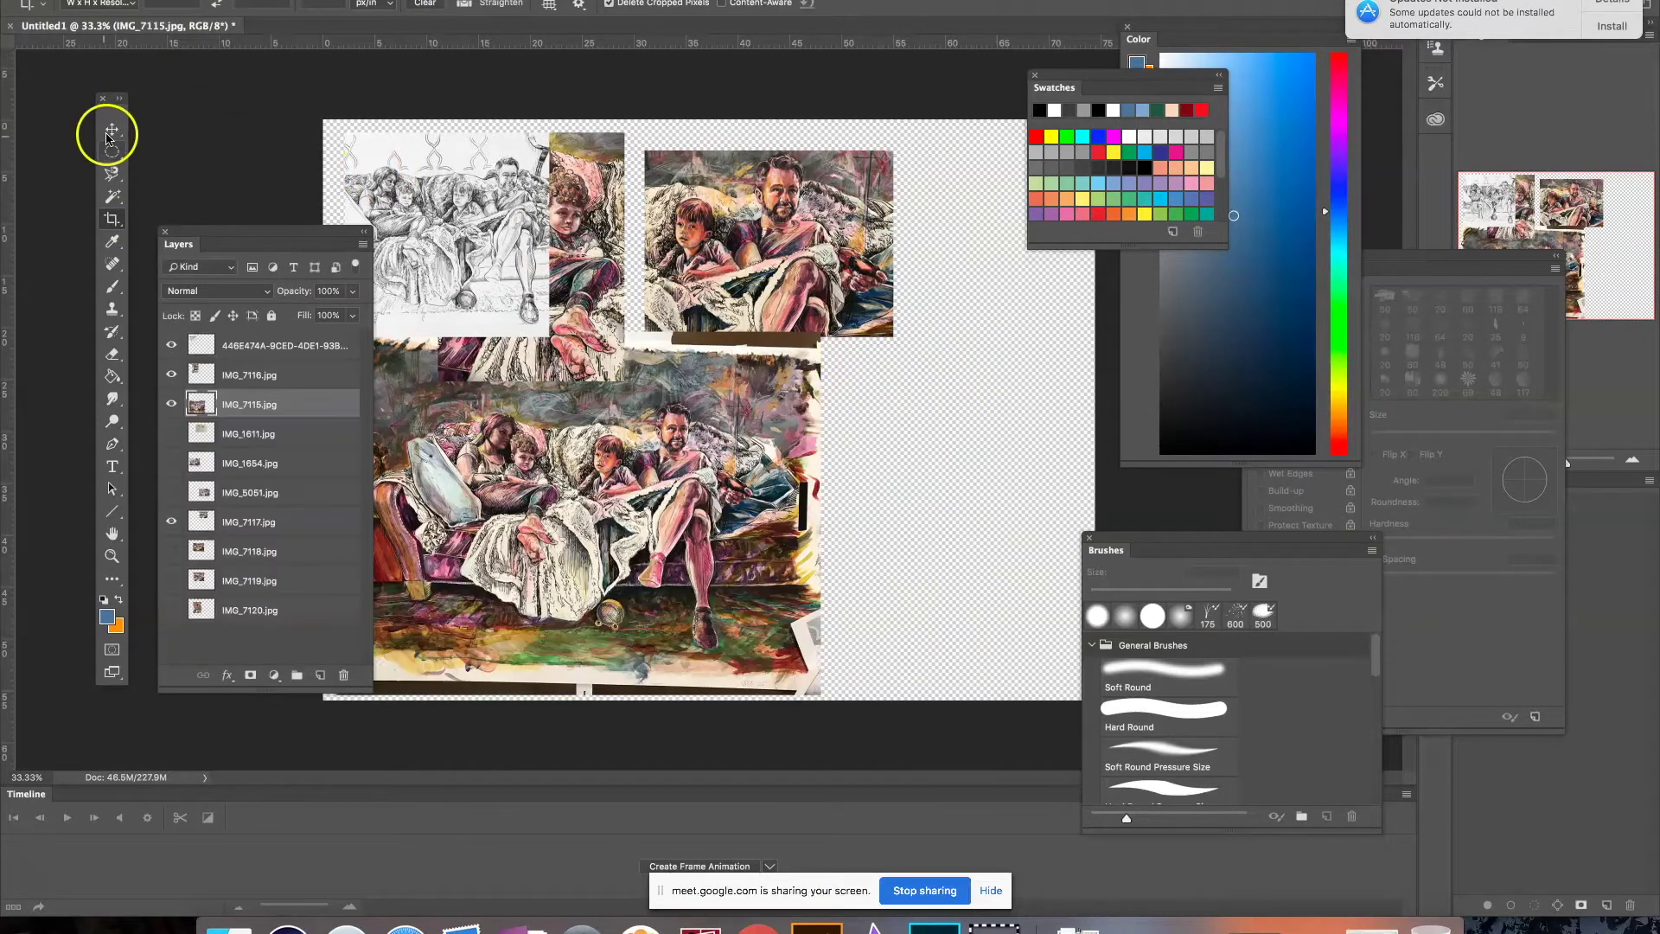
With IMG_7117.jpg hidden, arrange an enlarged IMG_7116.jpg at the canvas's lower right and the enlarged sketch at its top centre; bring IMG_7115.jpg to the front.
drag(736, 281, 920, 483)
click(581, 277)
drag(581, 277, 778, 250)
click(319, 415)
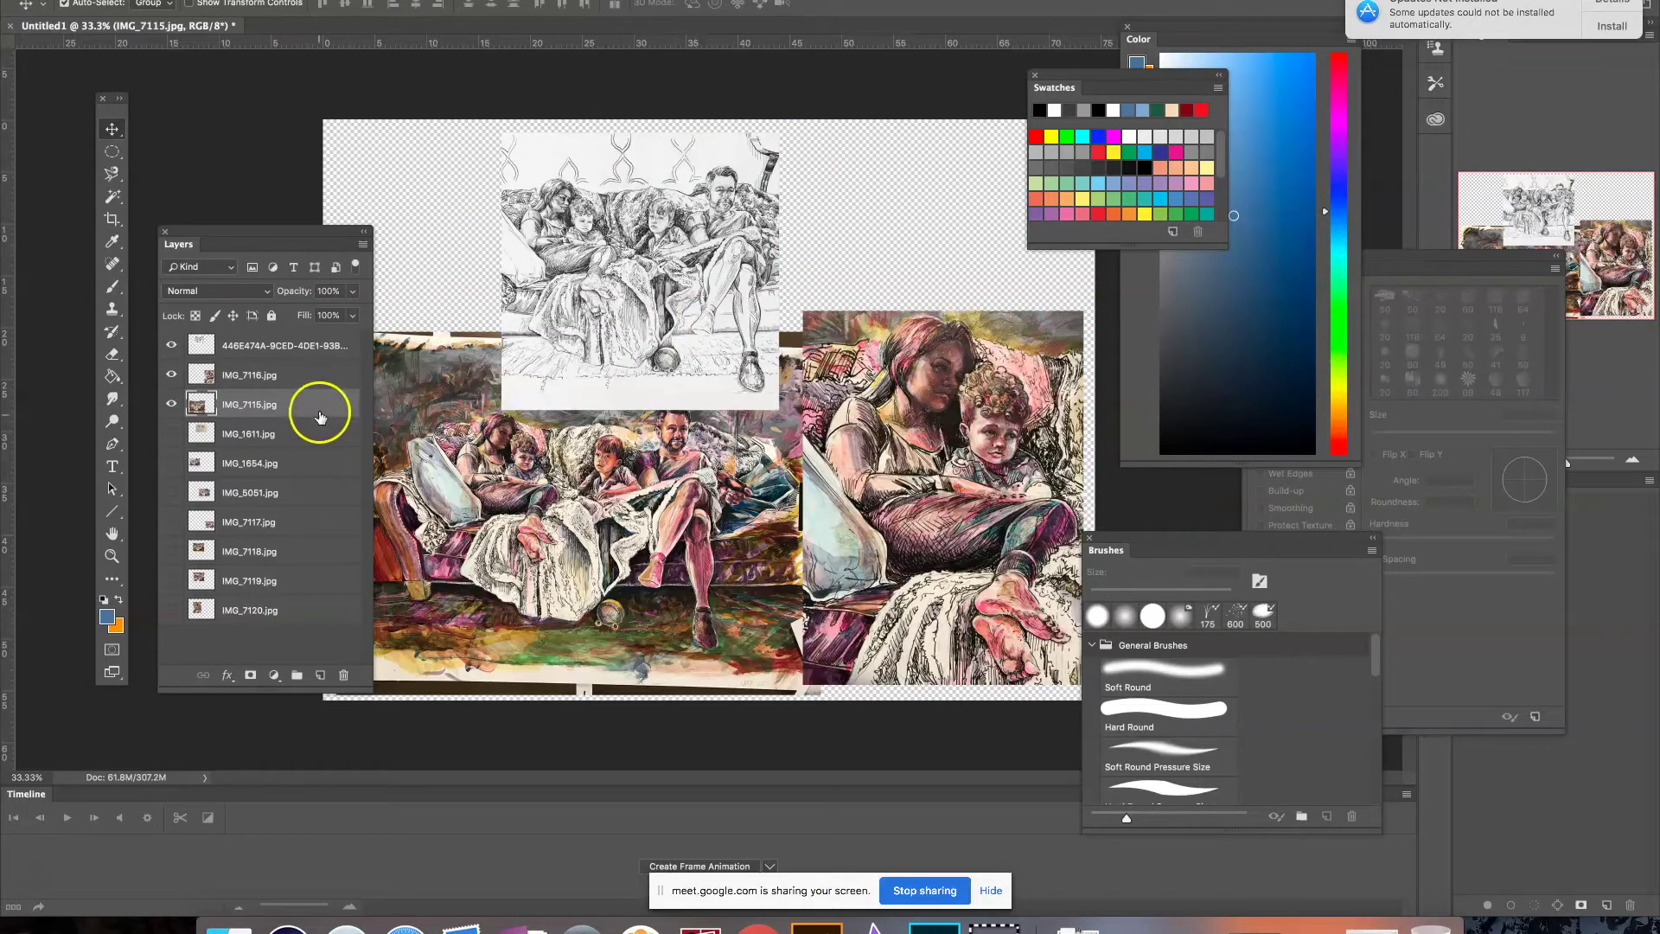
drag(320, 415, 322, 338)
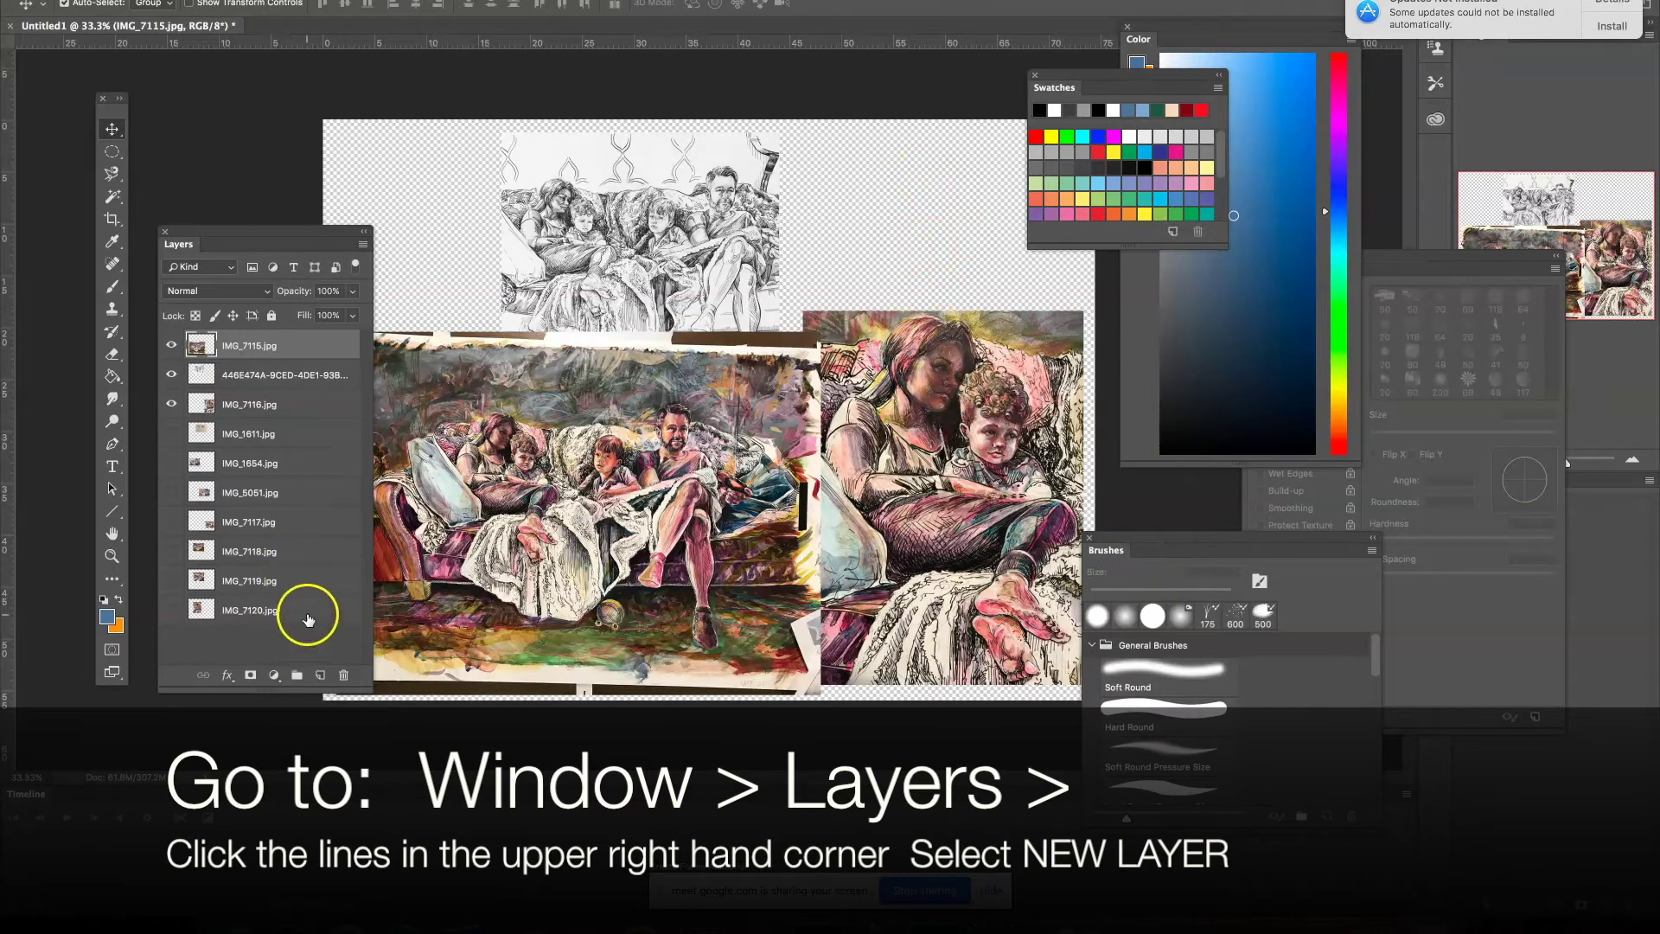
Create a new layer named Layer 1 directly above IMG_7120.jpg, with no label color, Normal mode and 100% opacity.
click(311, 616)
click(332, 387)
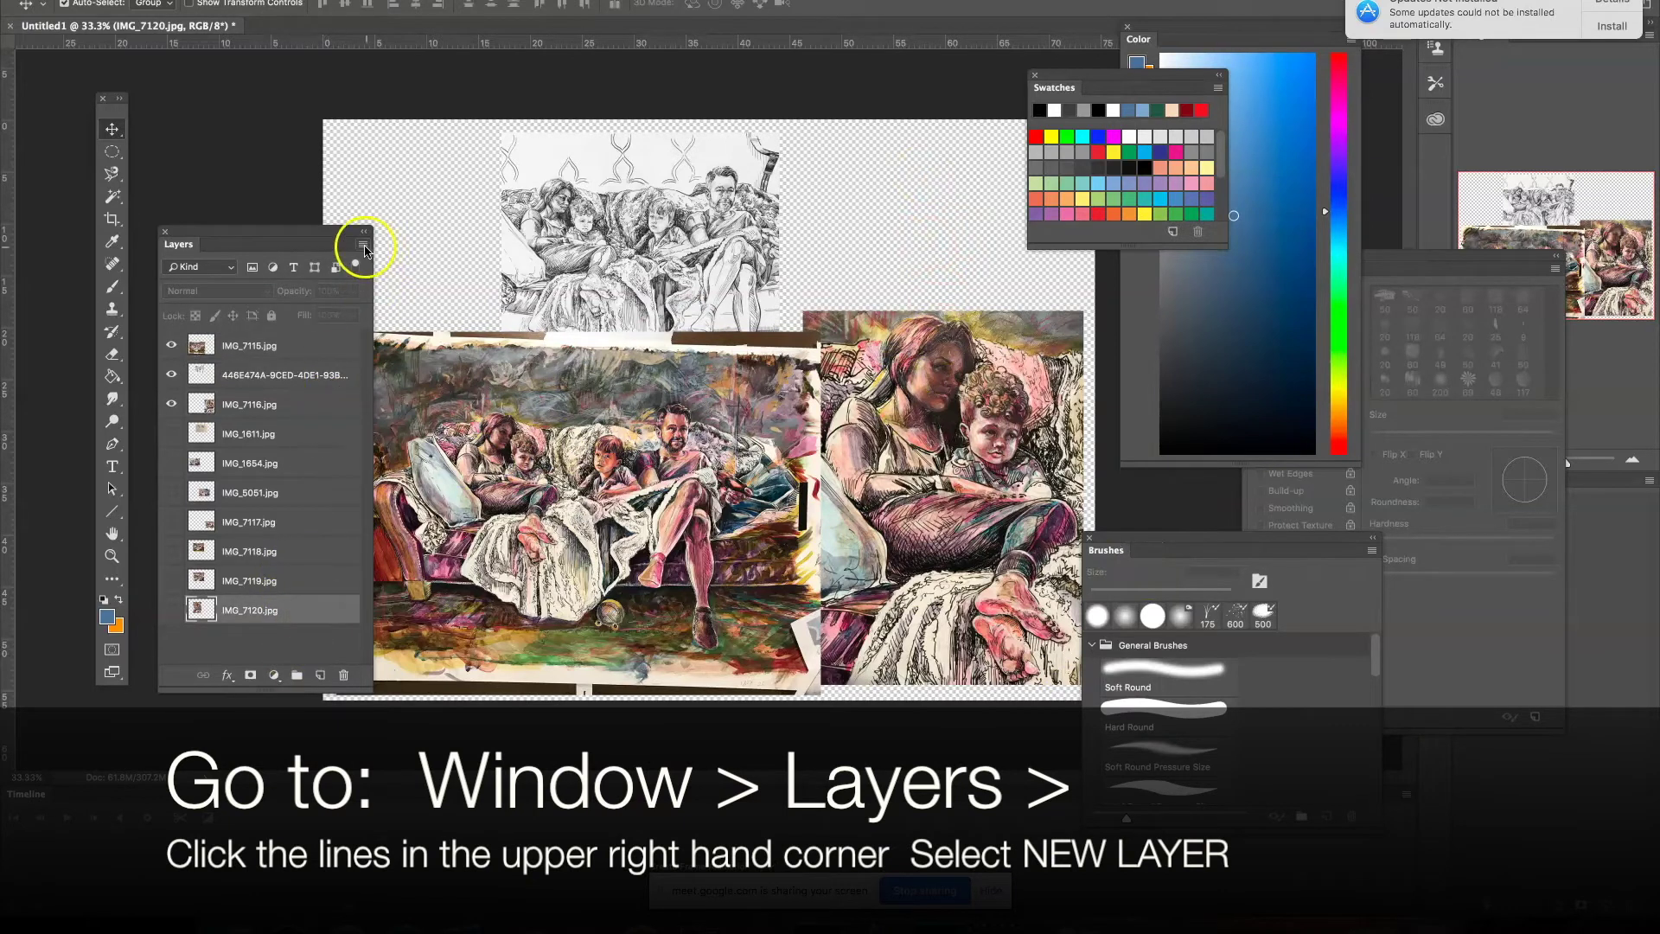
click(363, 245)
click(399, 259)
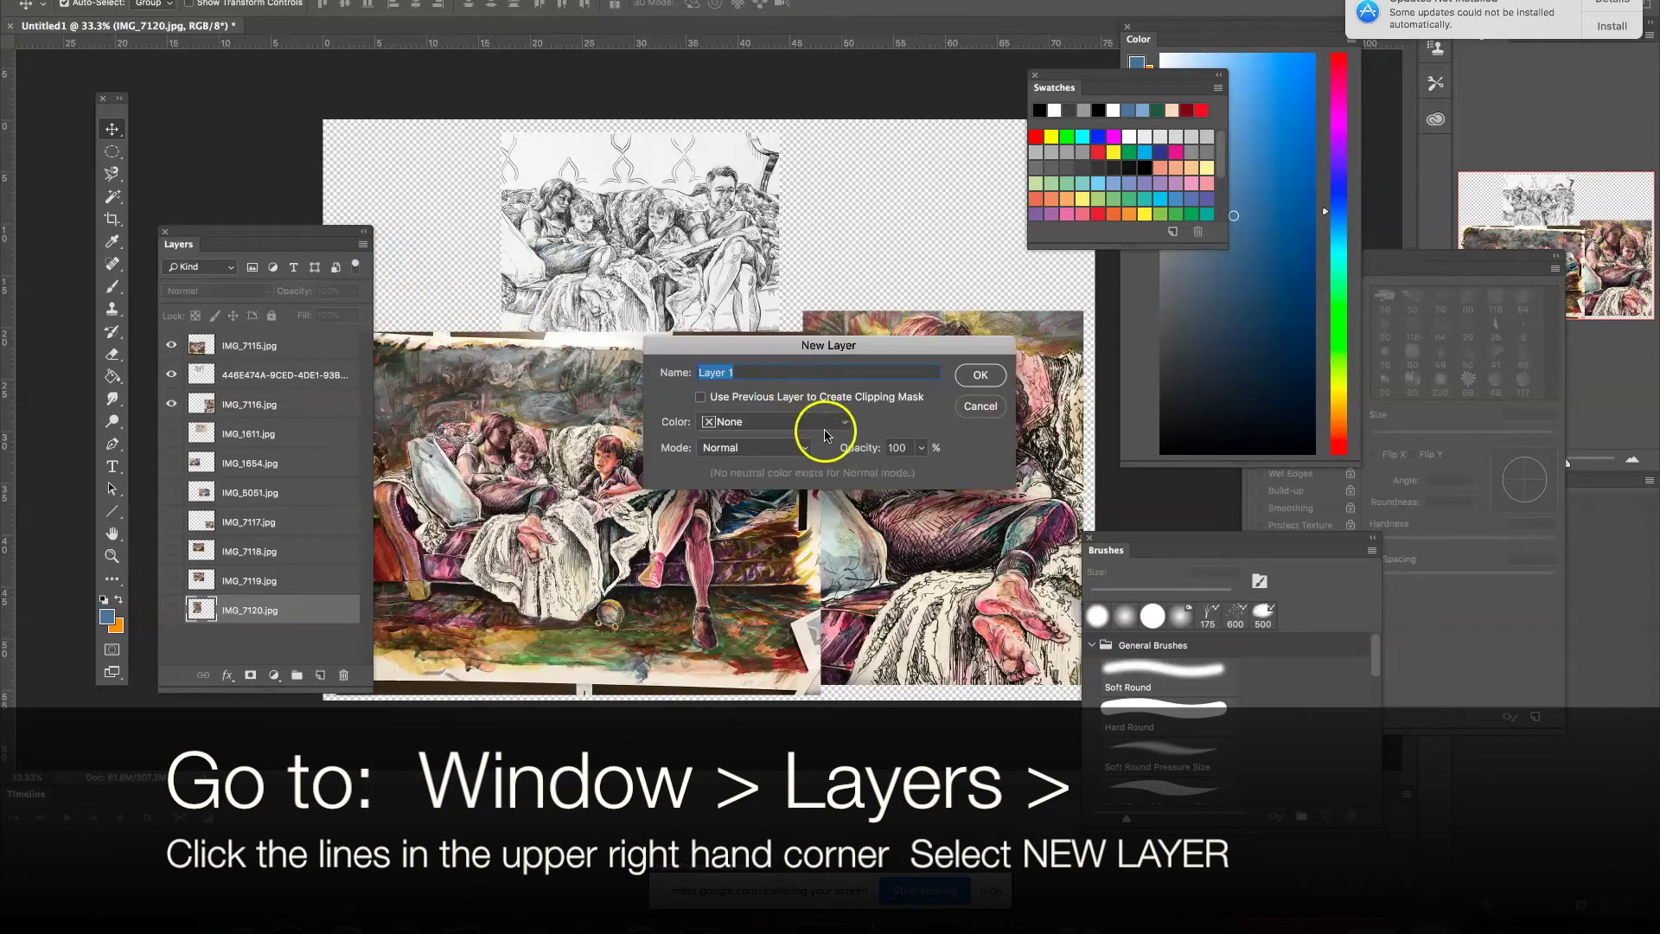
click(842, 423)
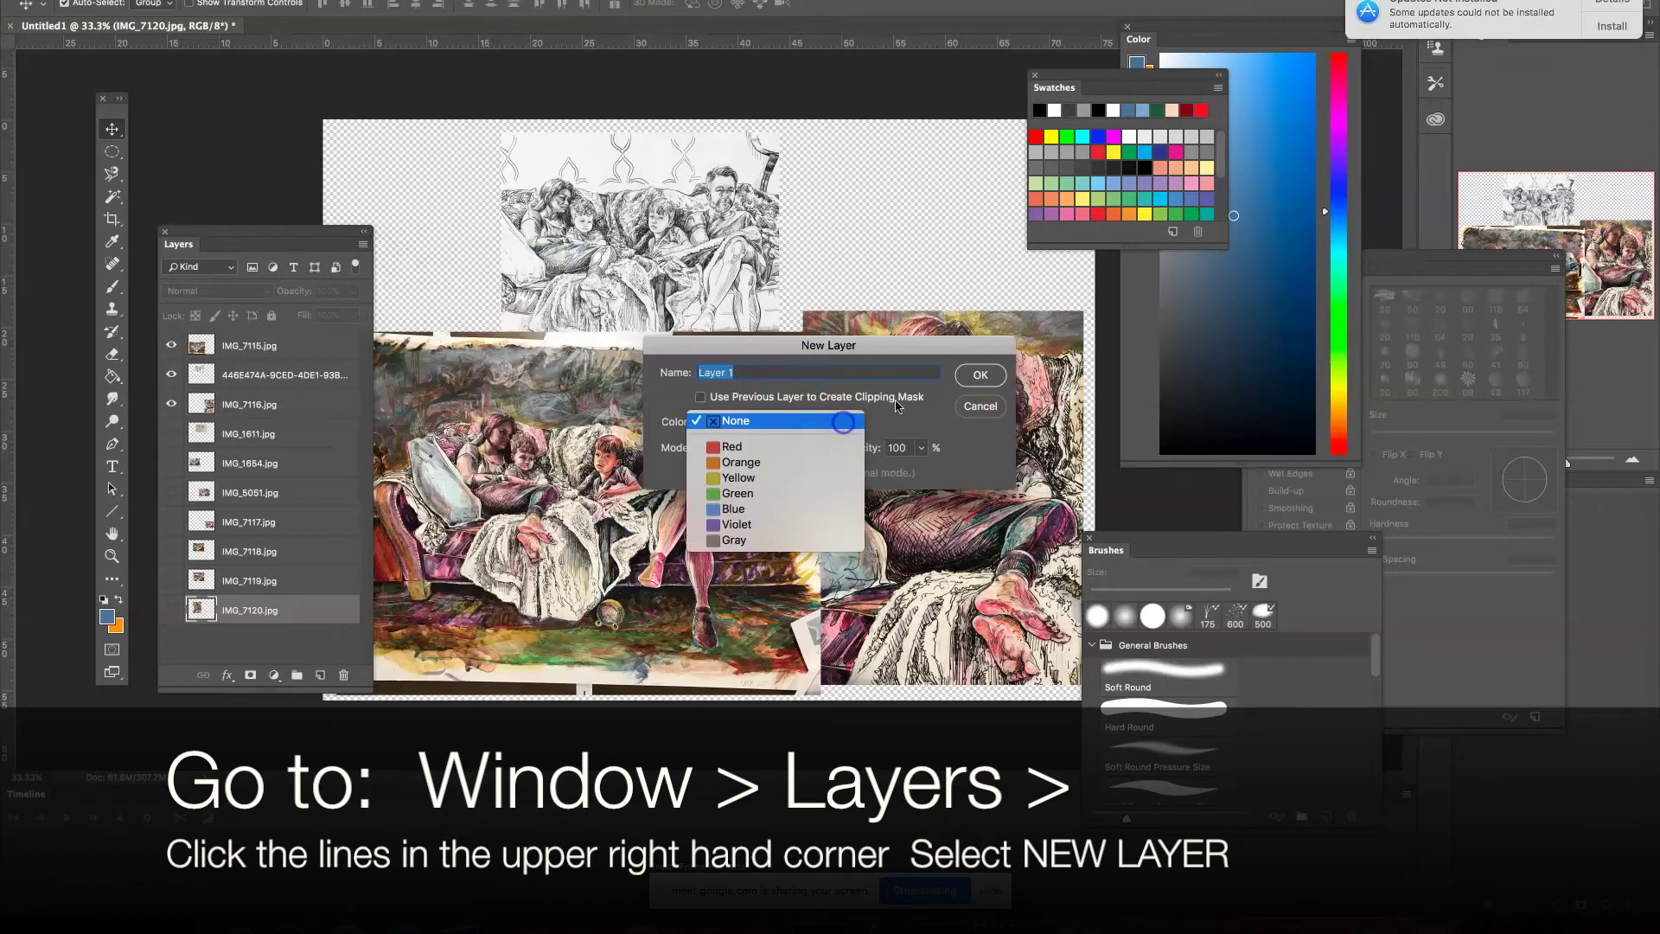
click(980, 374)
click(980, 374)
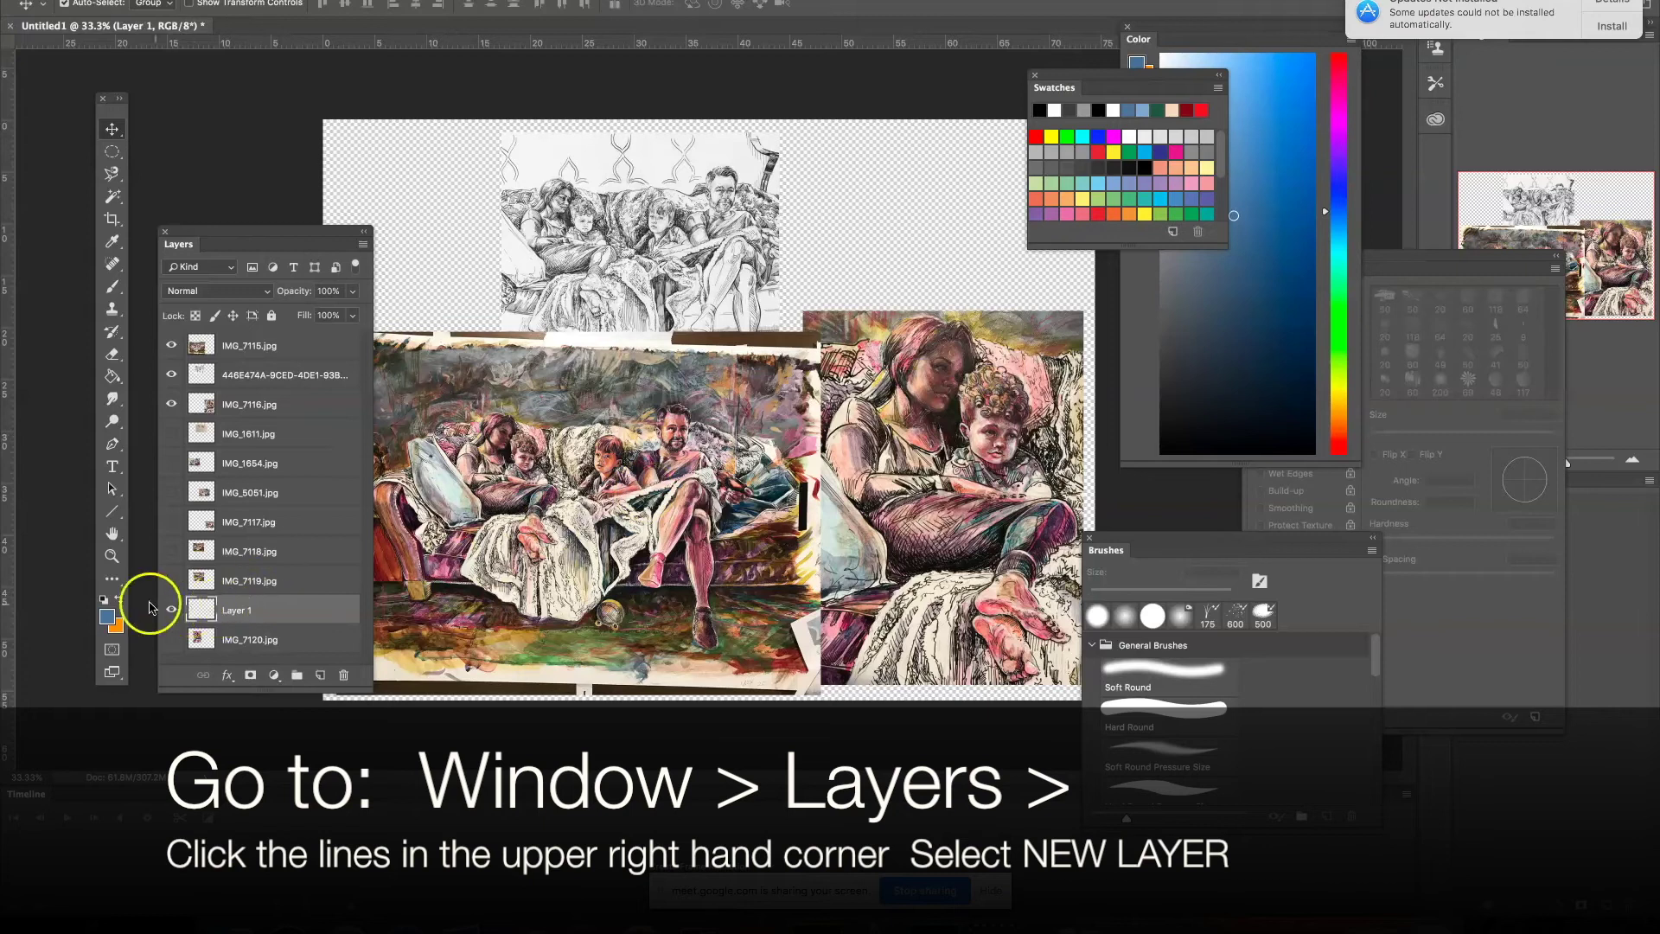
Set the foreground color to white and fill Layer 1 with it using the Paint Bucket tool.
click(106, 616)
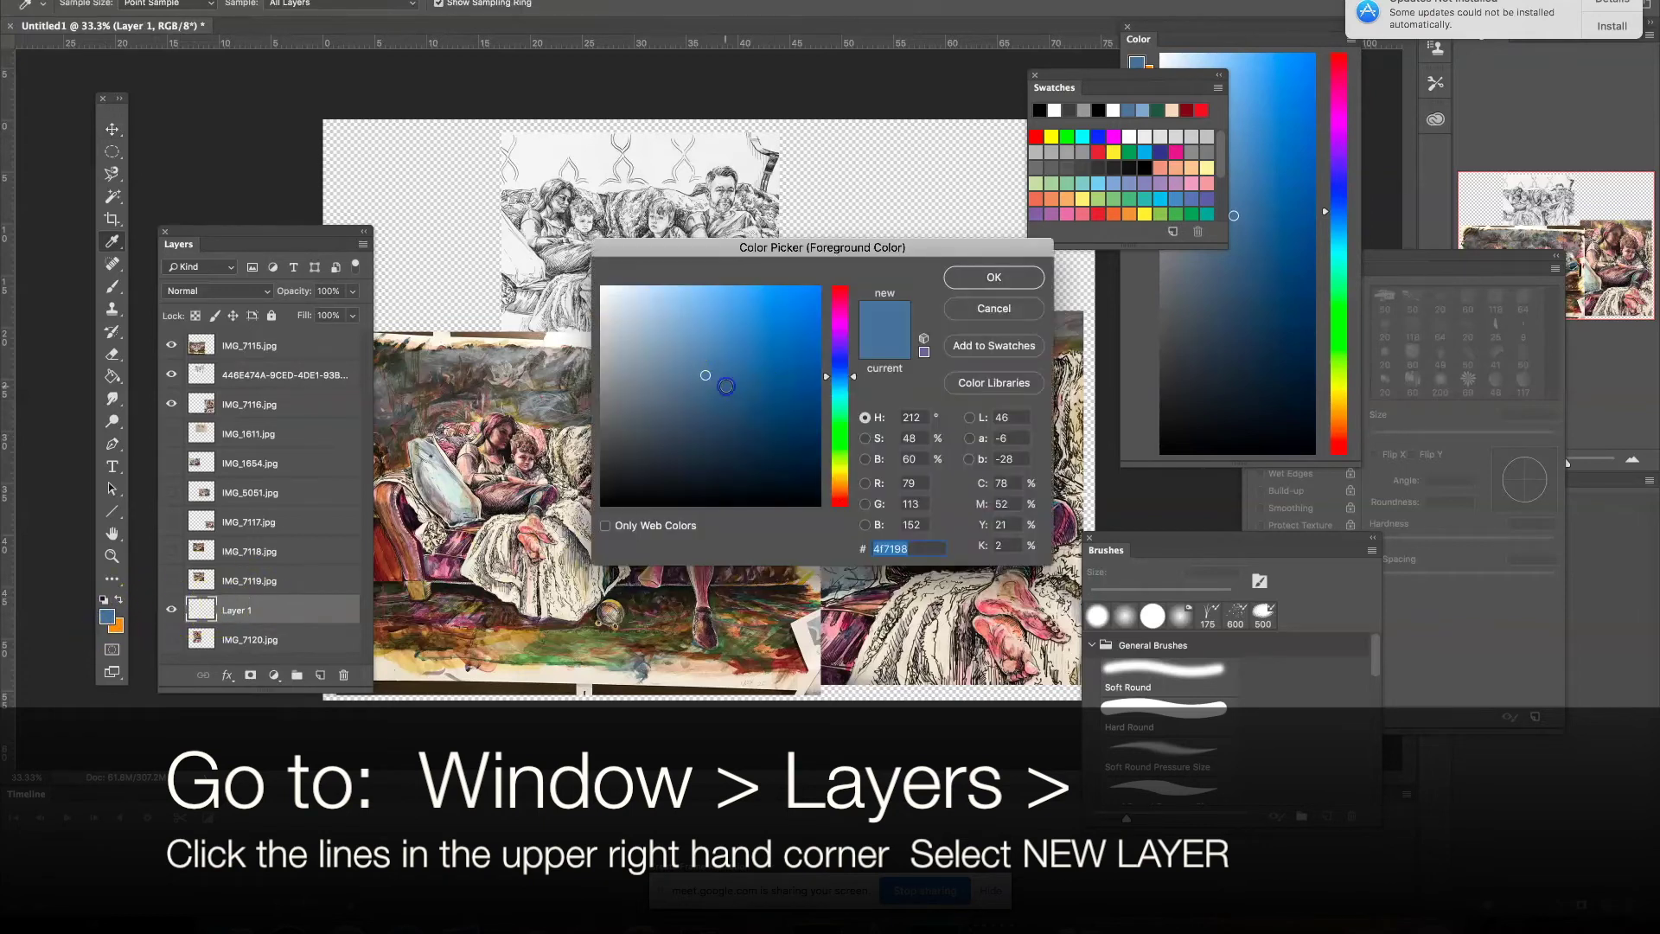
click(599, 285)
click(1013, 274)
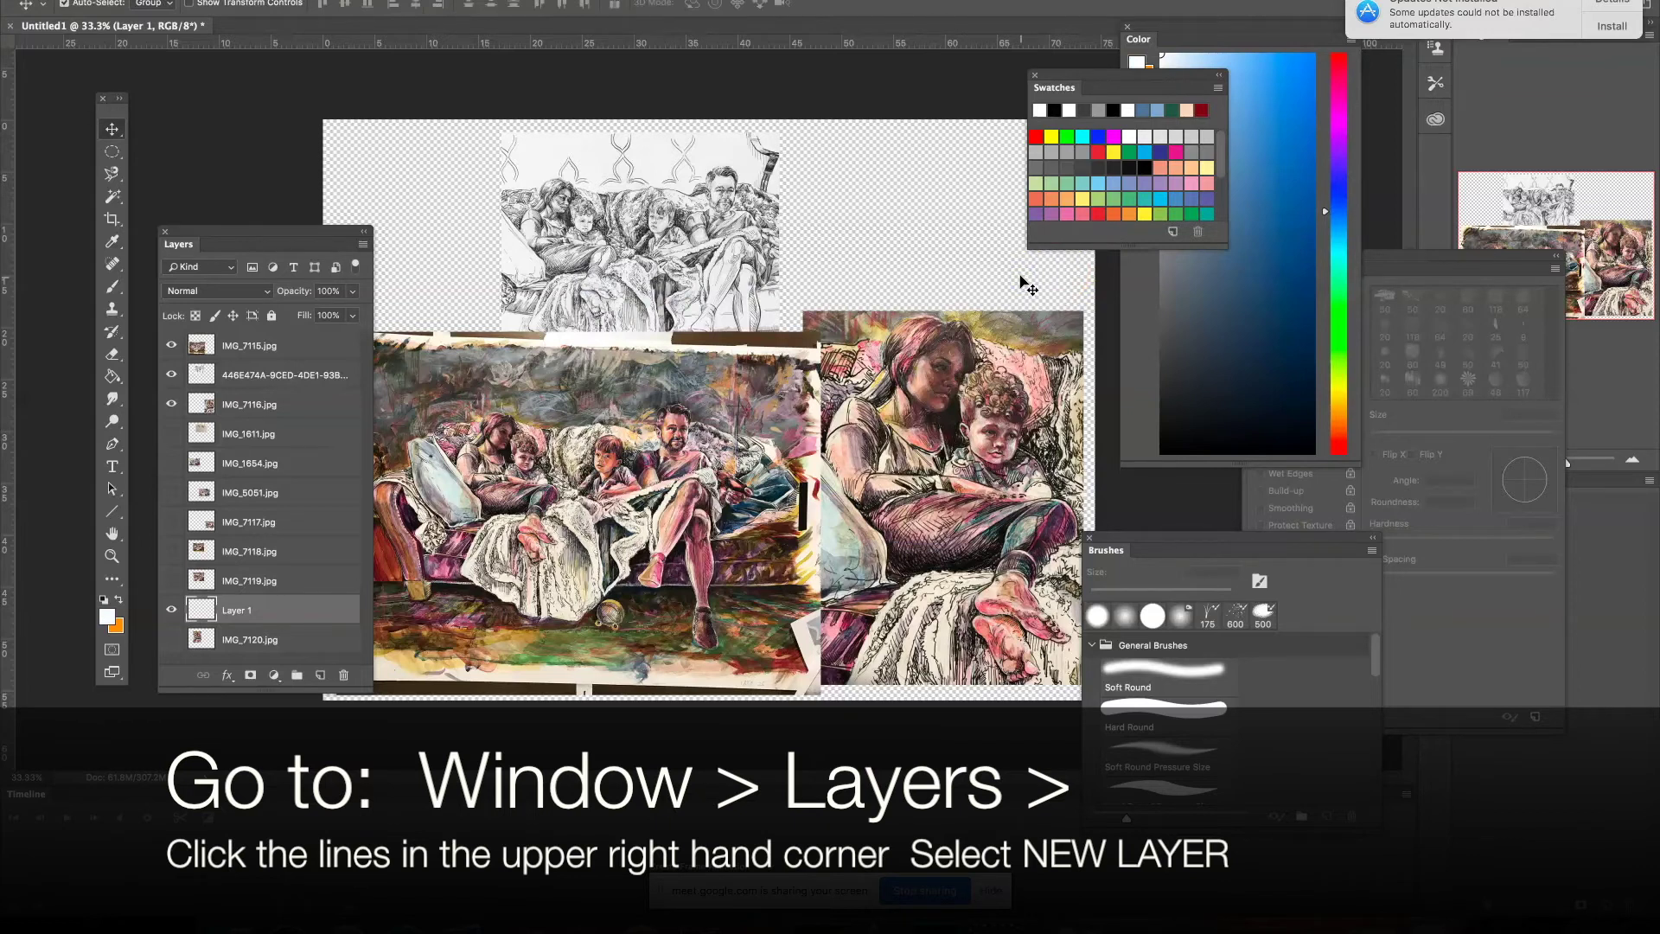
click(118, 380)
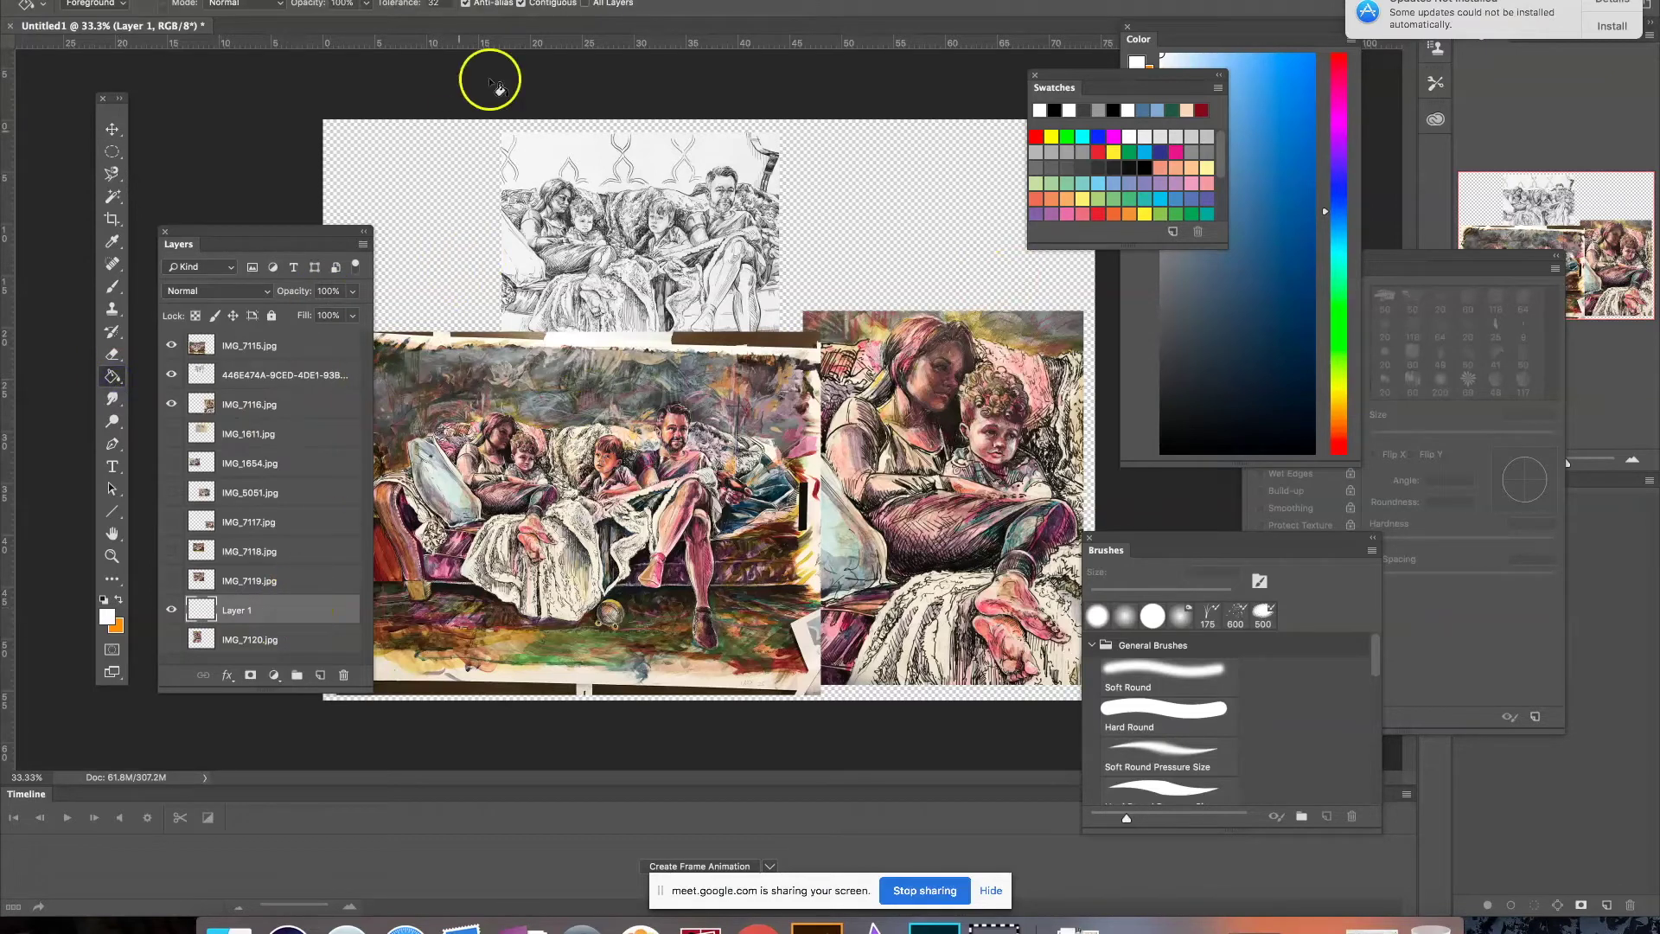
click(418, 197)
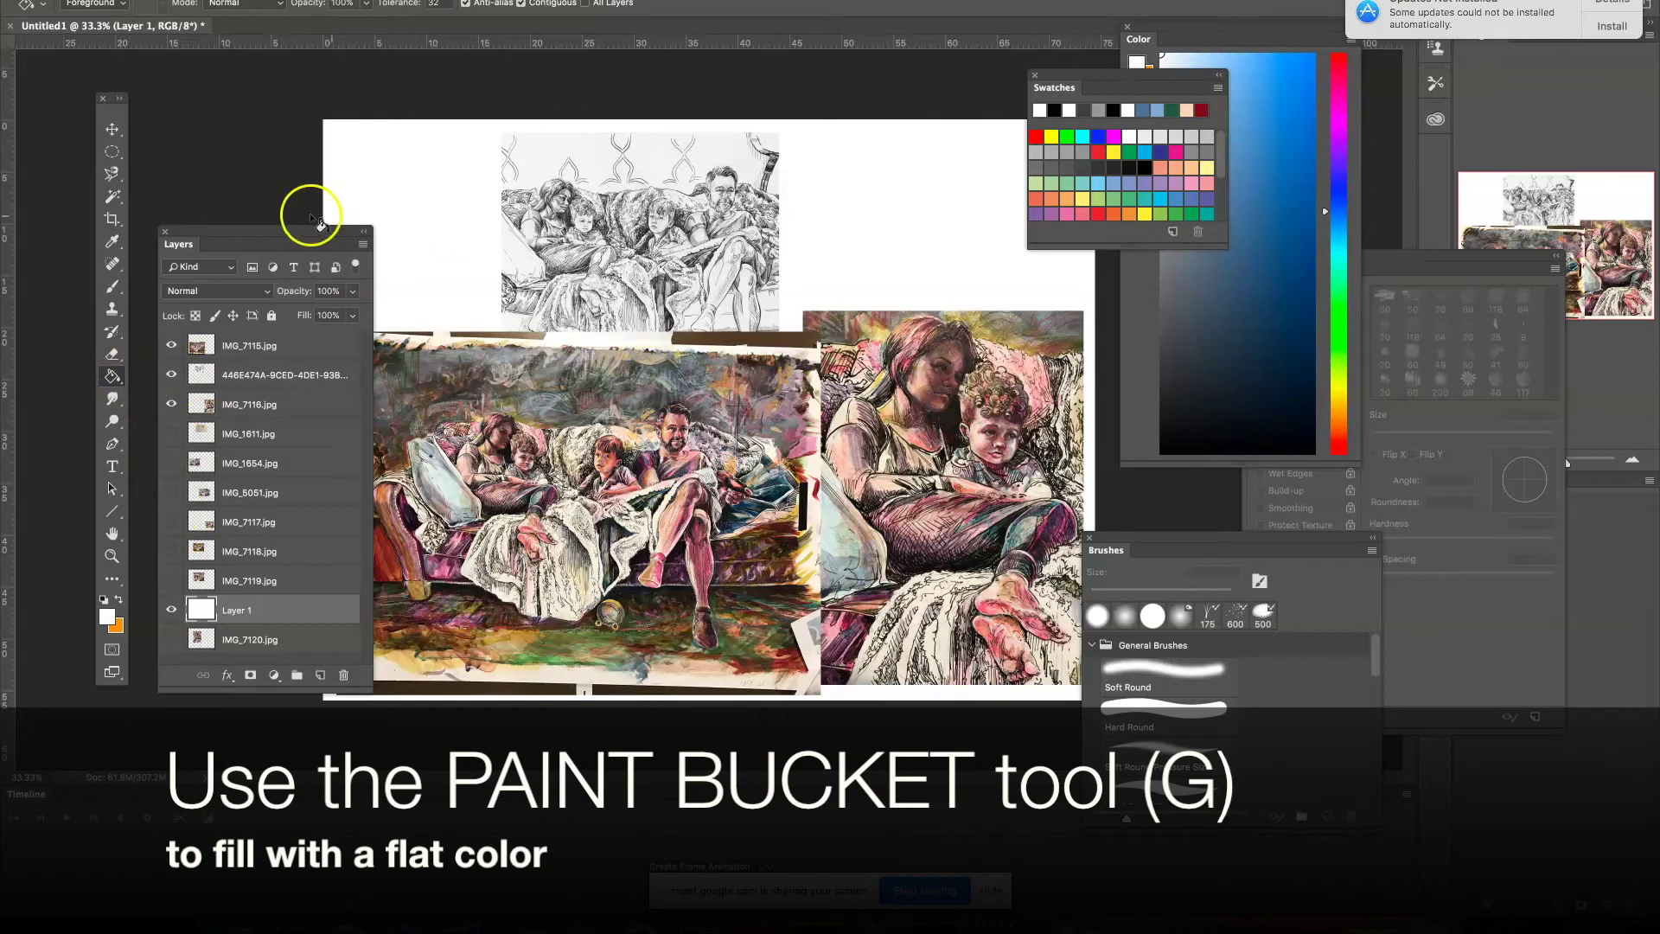
Trim the ragged borders off IMG_7115.jpg by selecting its painted area with the Rectangular Marquee, inverting the selection and deleting the surroundings.
click(112, 151)
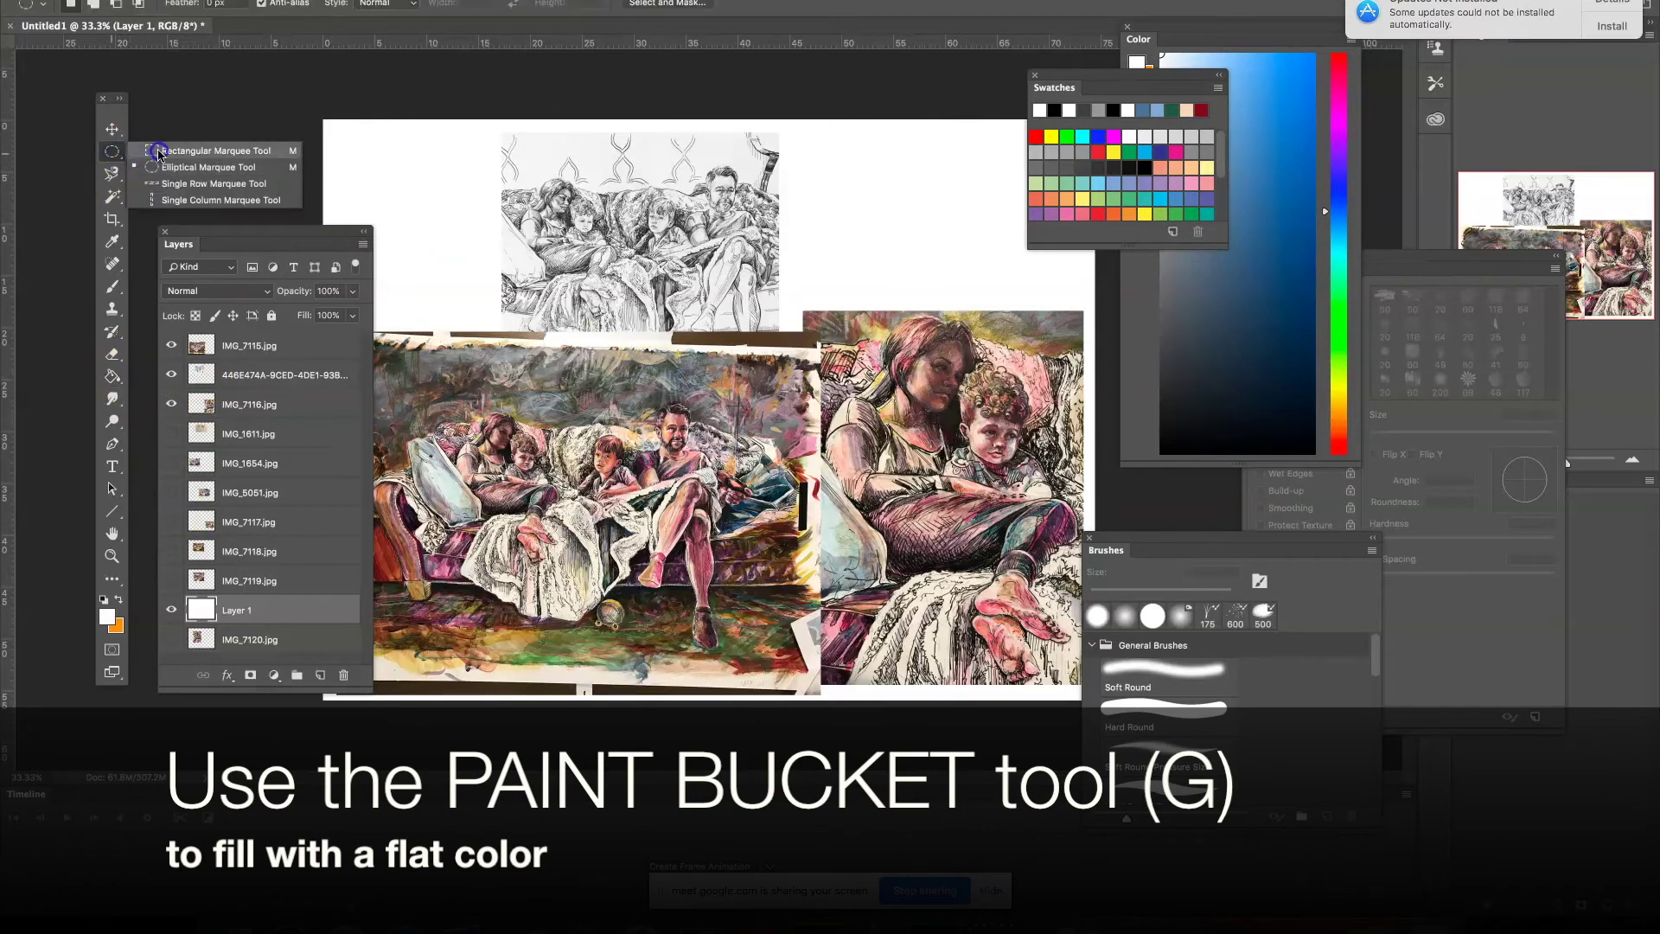
click(159, 151)
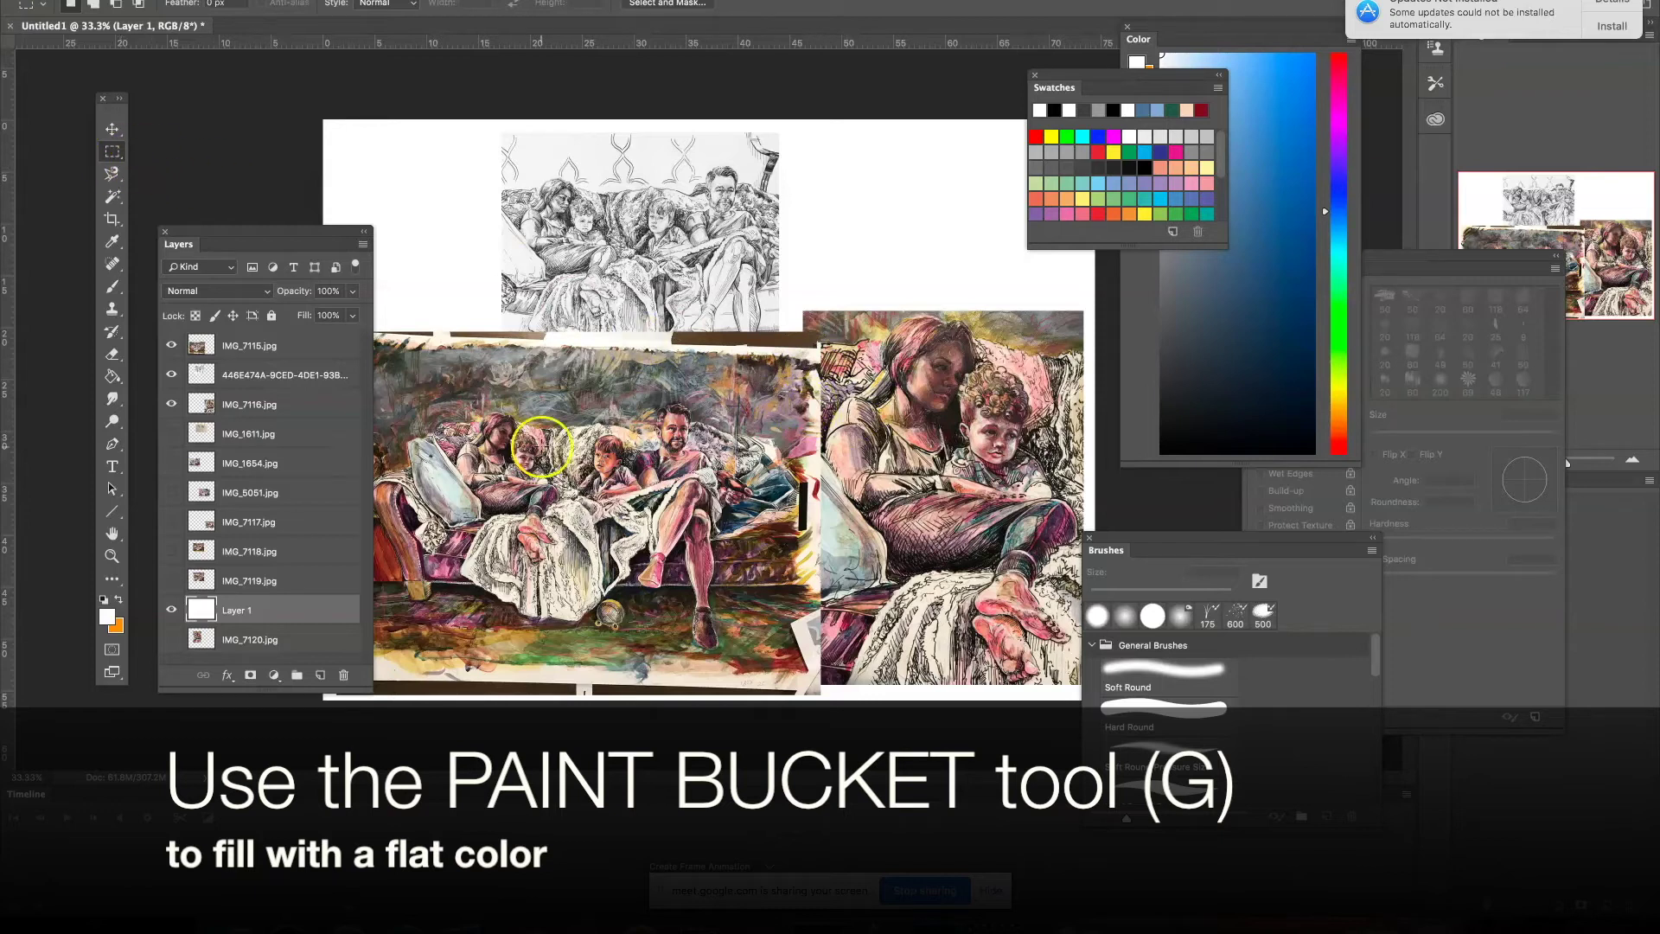
click(113, 136)
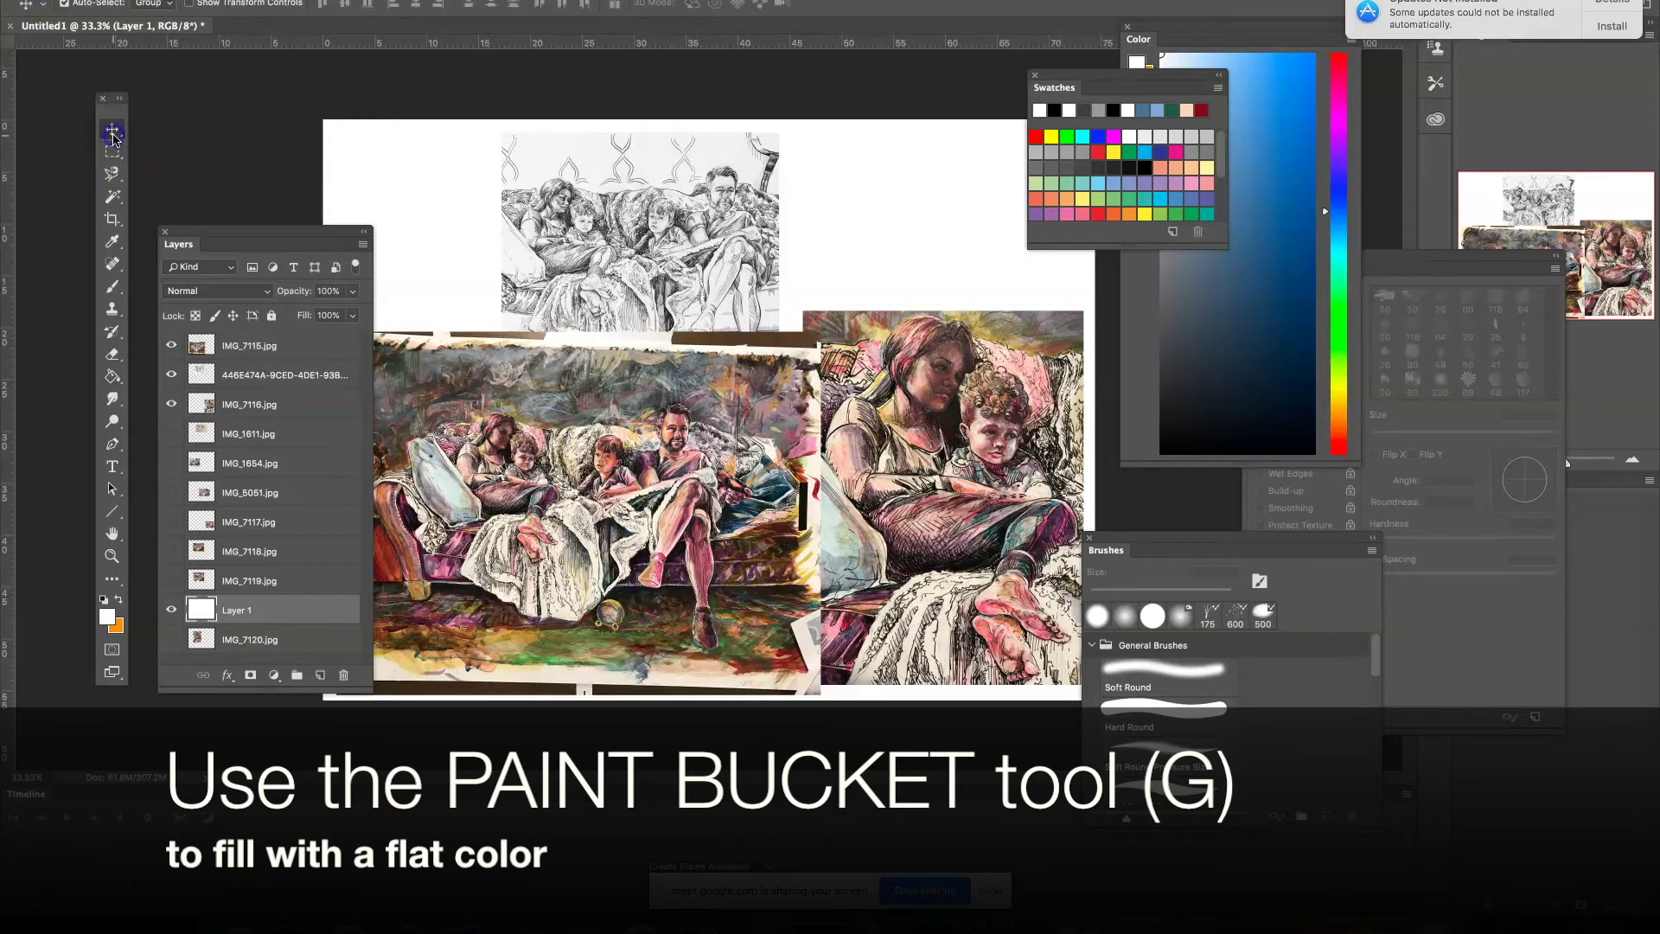
click(621, 477)
click(112, 153)
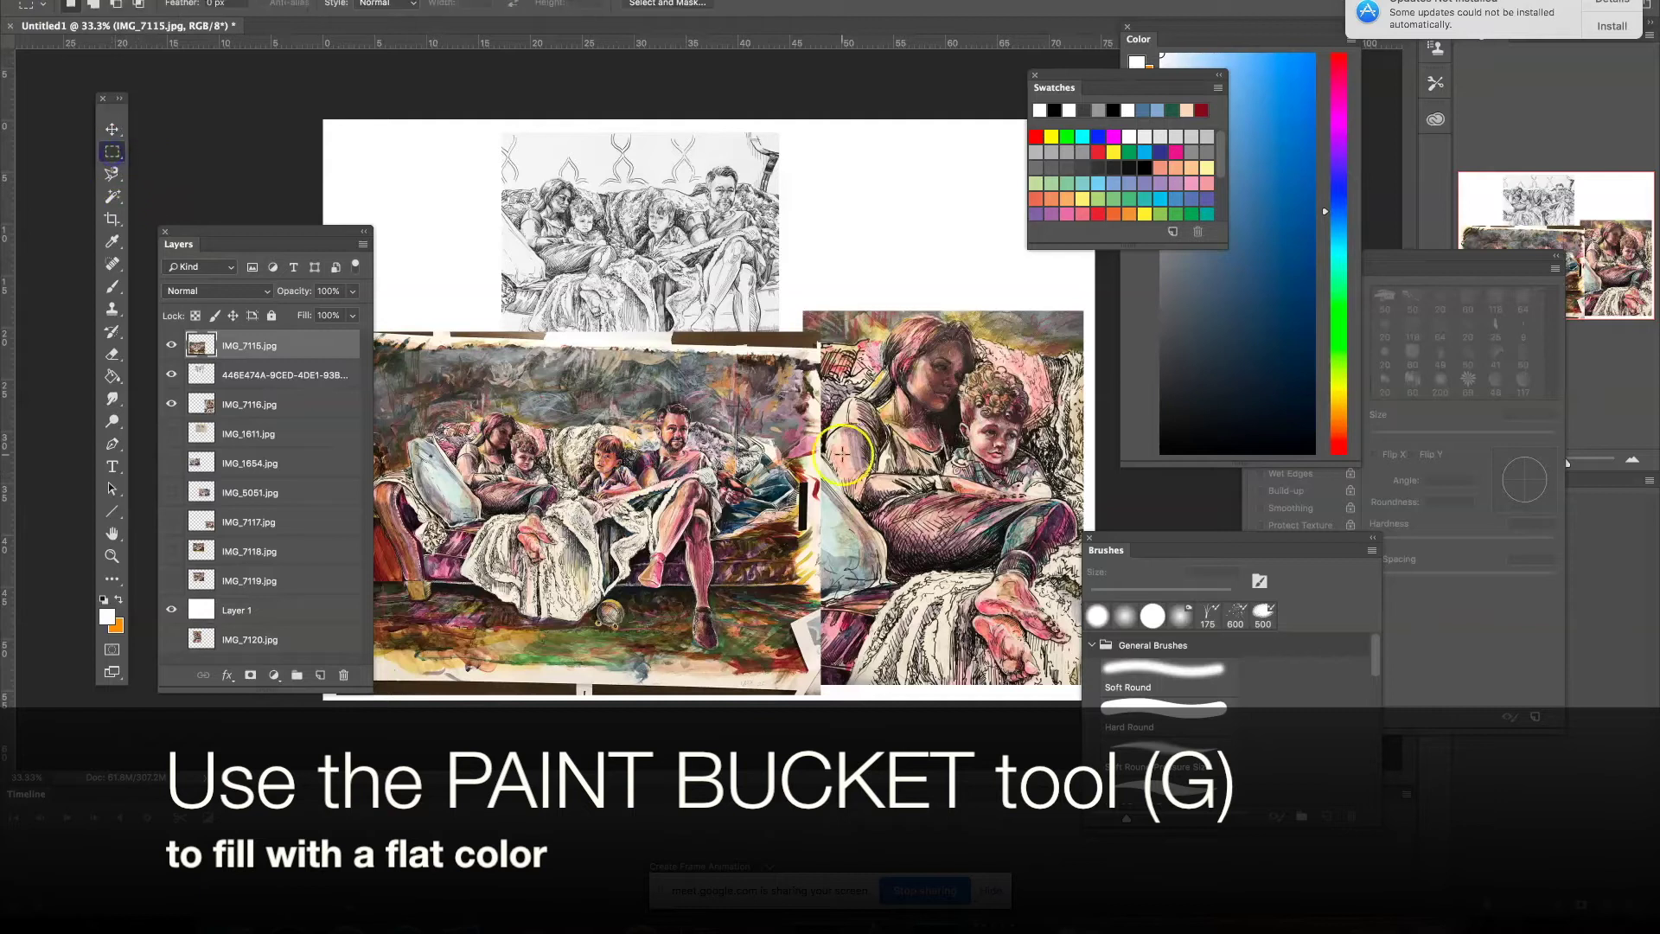
drag(804, 360, 378, 650)
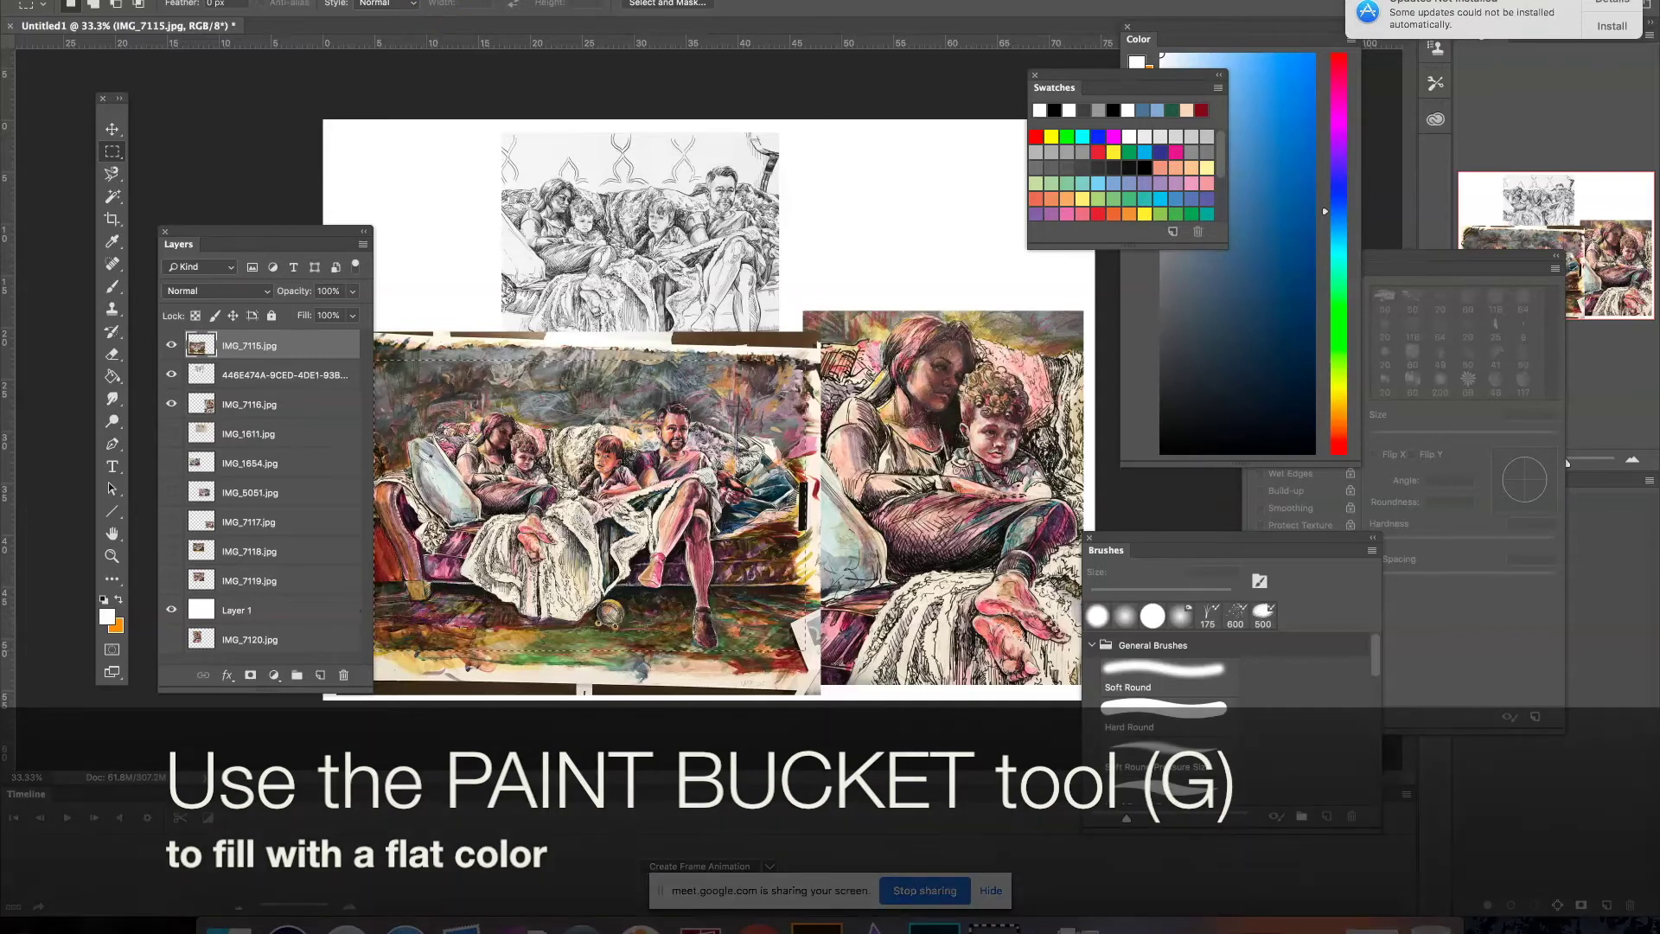
click(380, 2)
click(400, 21)
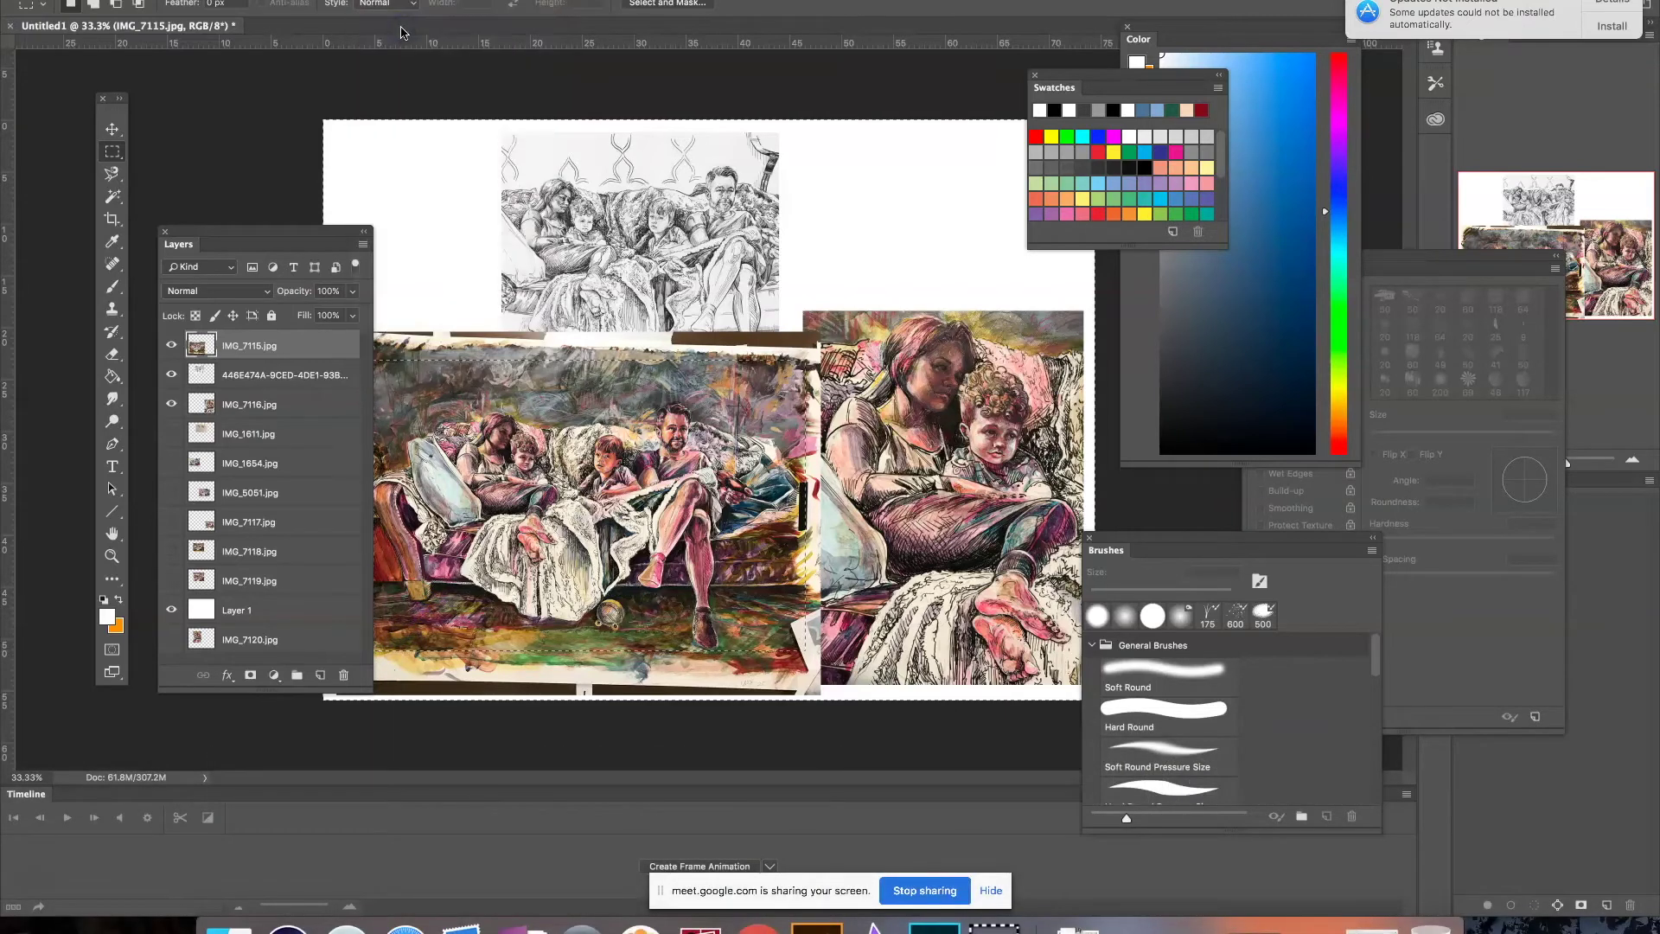
key(Delete)
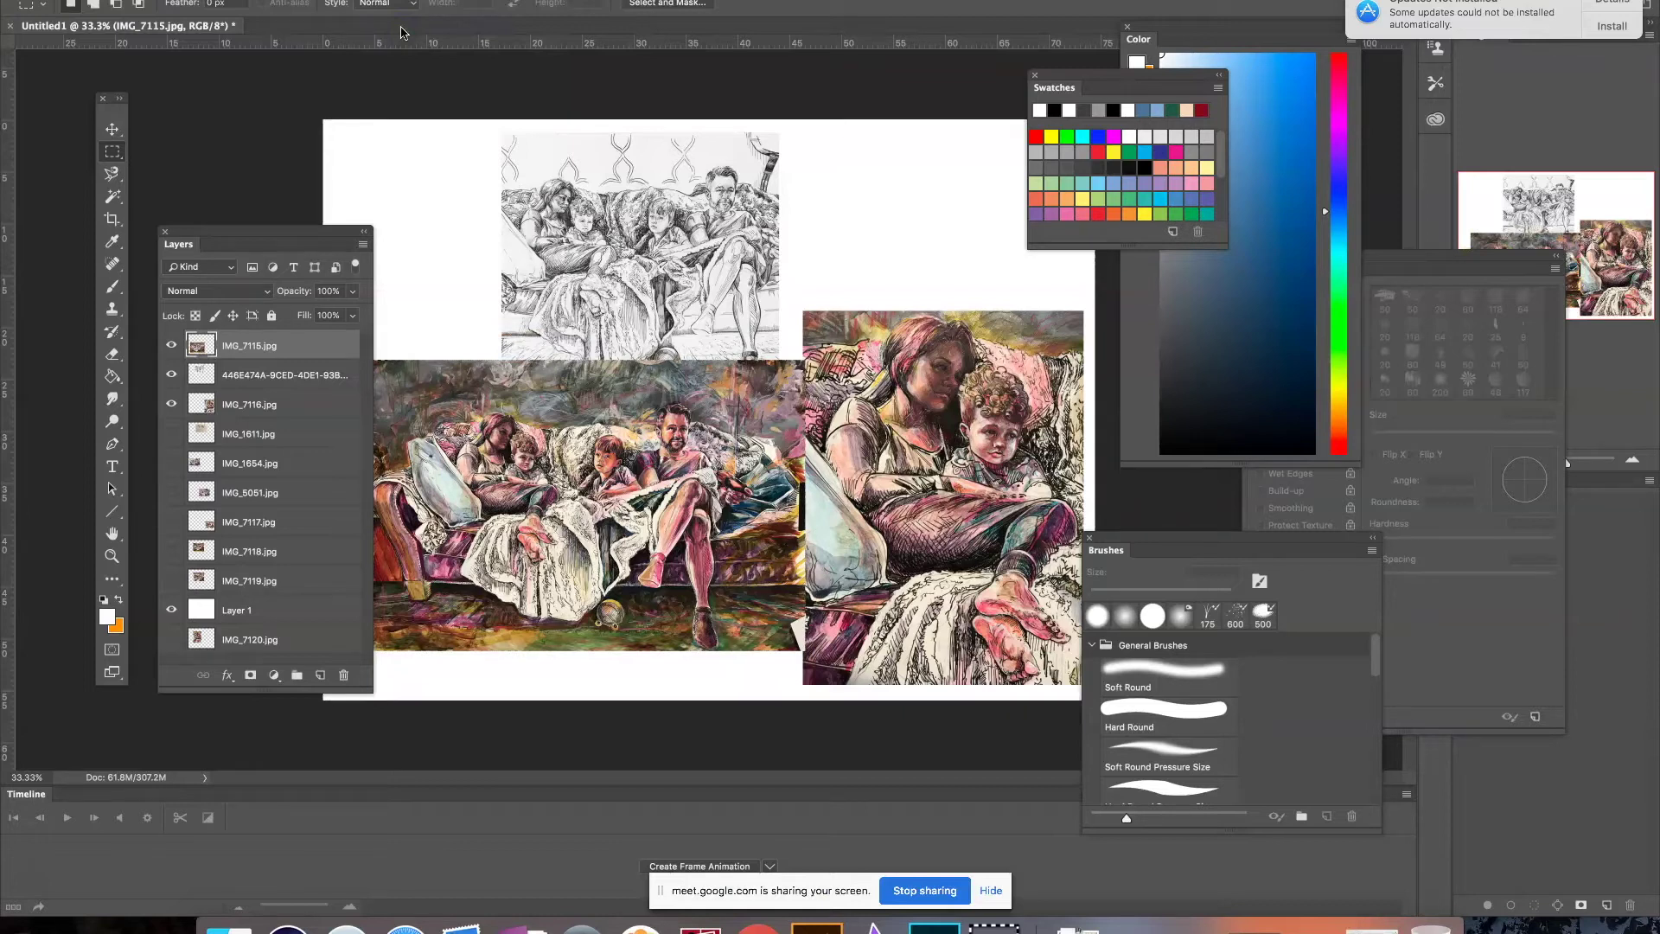
Enlarge the trimmed IMG_7115.jpg proportionally and fit it into the canvas's lower-left corner, moving the Layers panel clear of the artwork.
key(super+t)
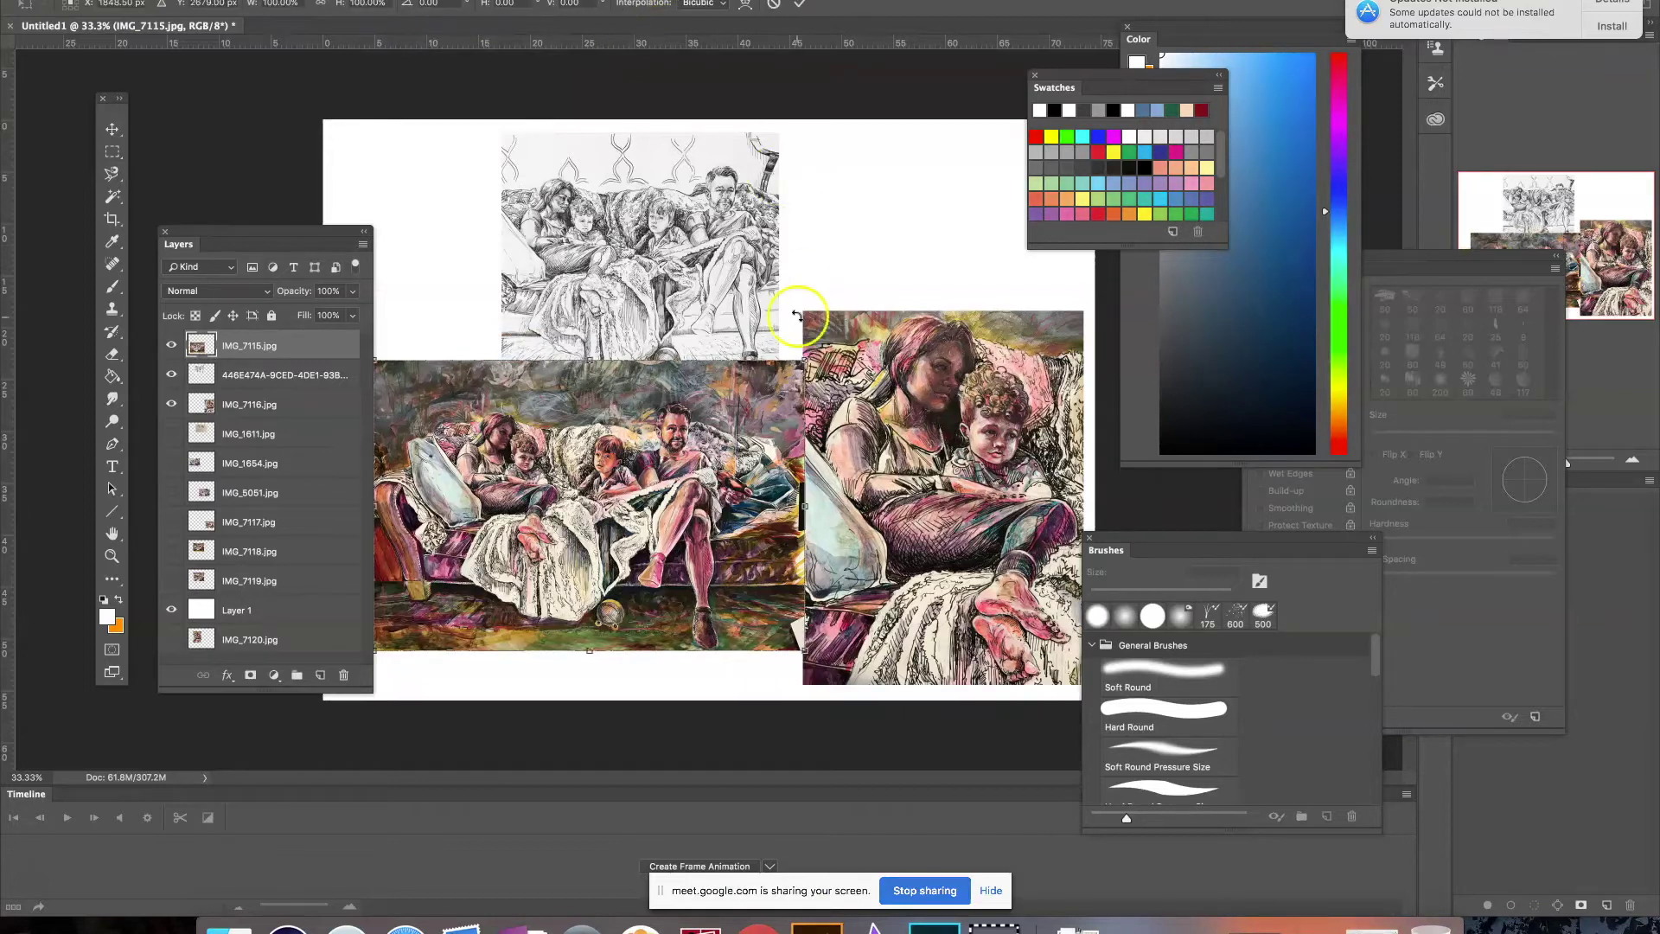
drag(805, 357, 842, 333)
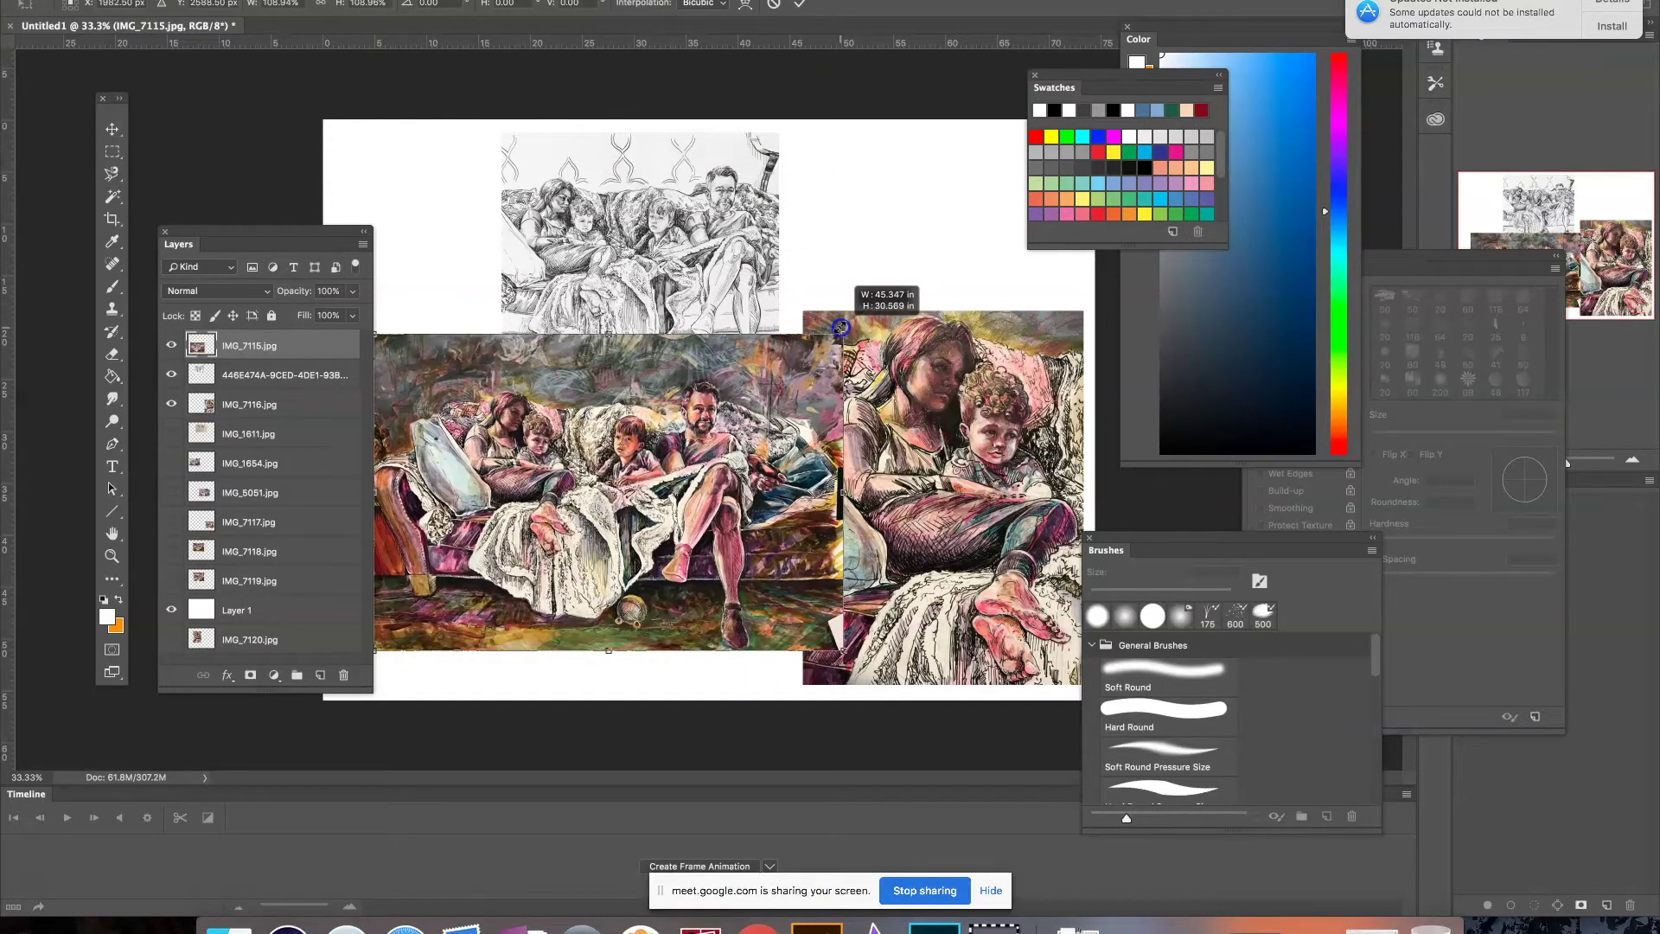
drag(262, 243, 200, 315)
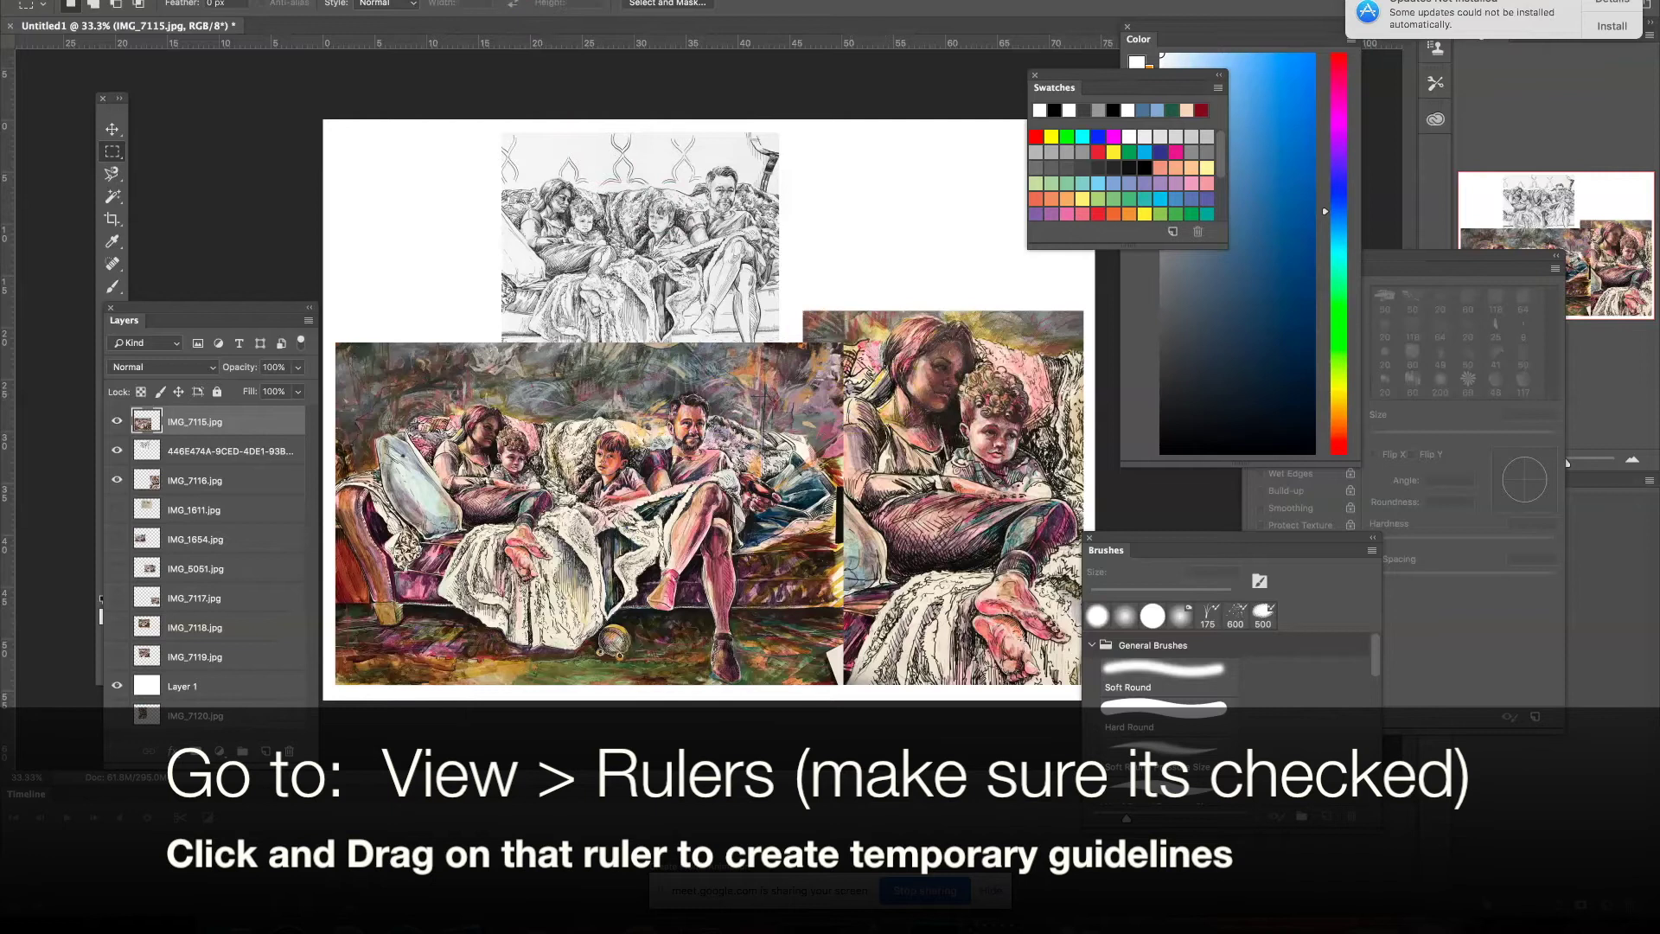
Check that the rulers are enabled and place a vertical guide near the right edge of IMG_7115.jpg.
click(506, 1)
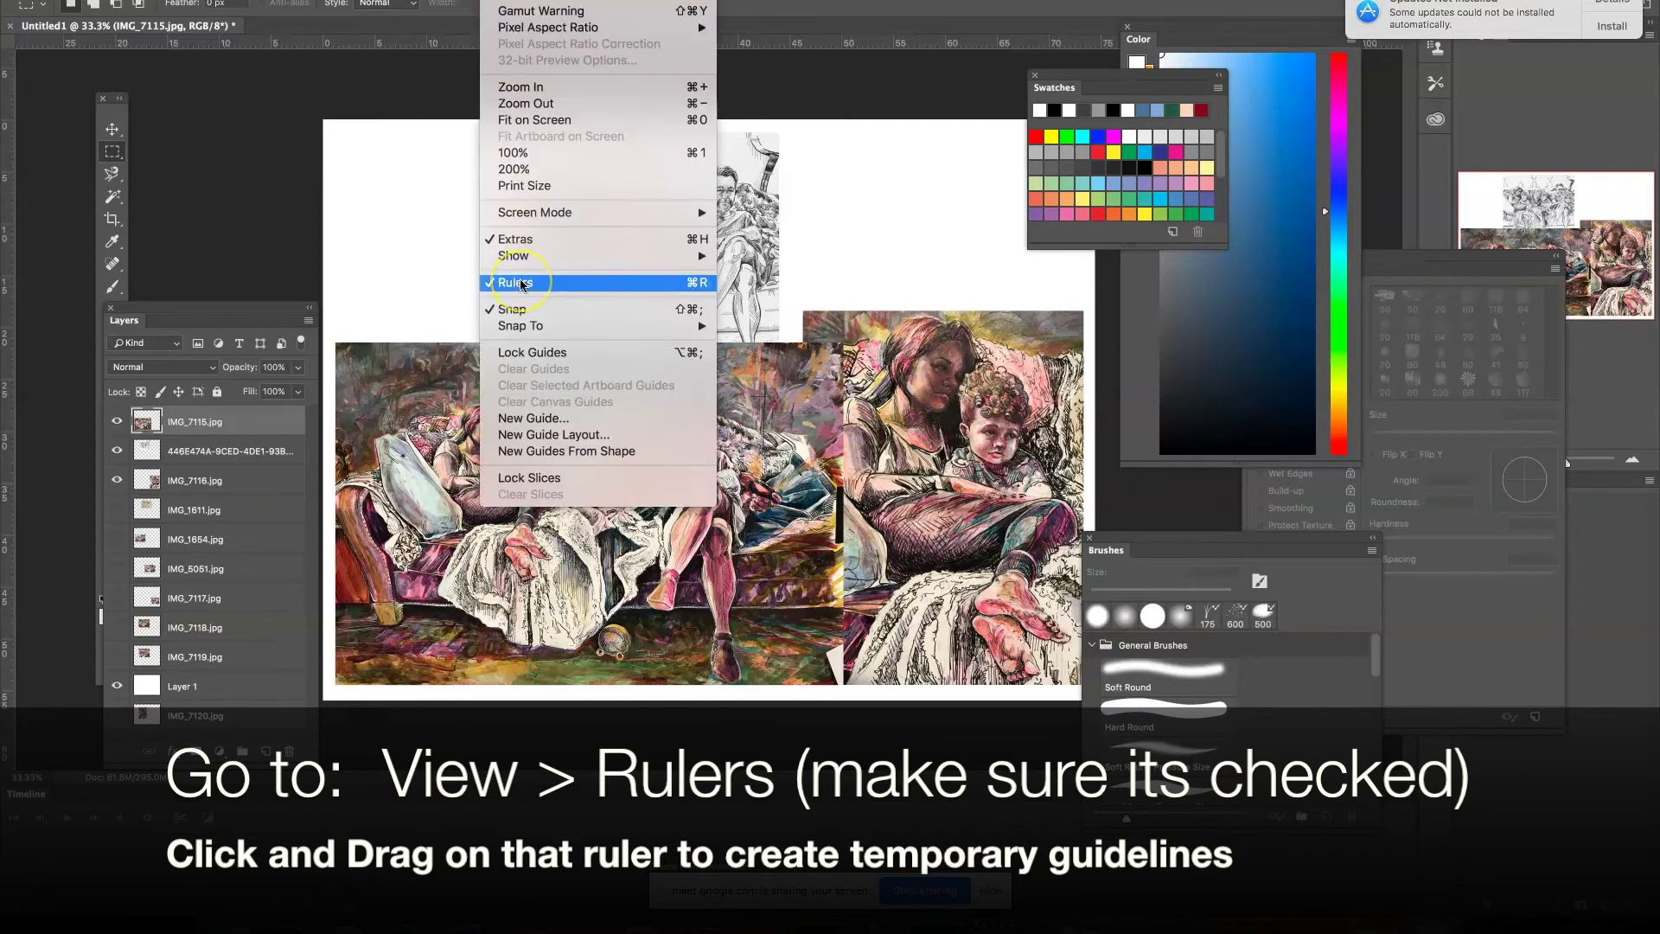
click(859, 129)
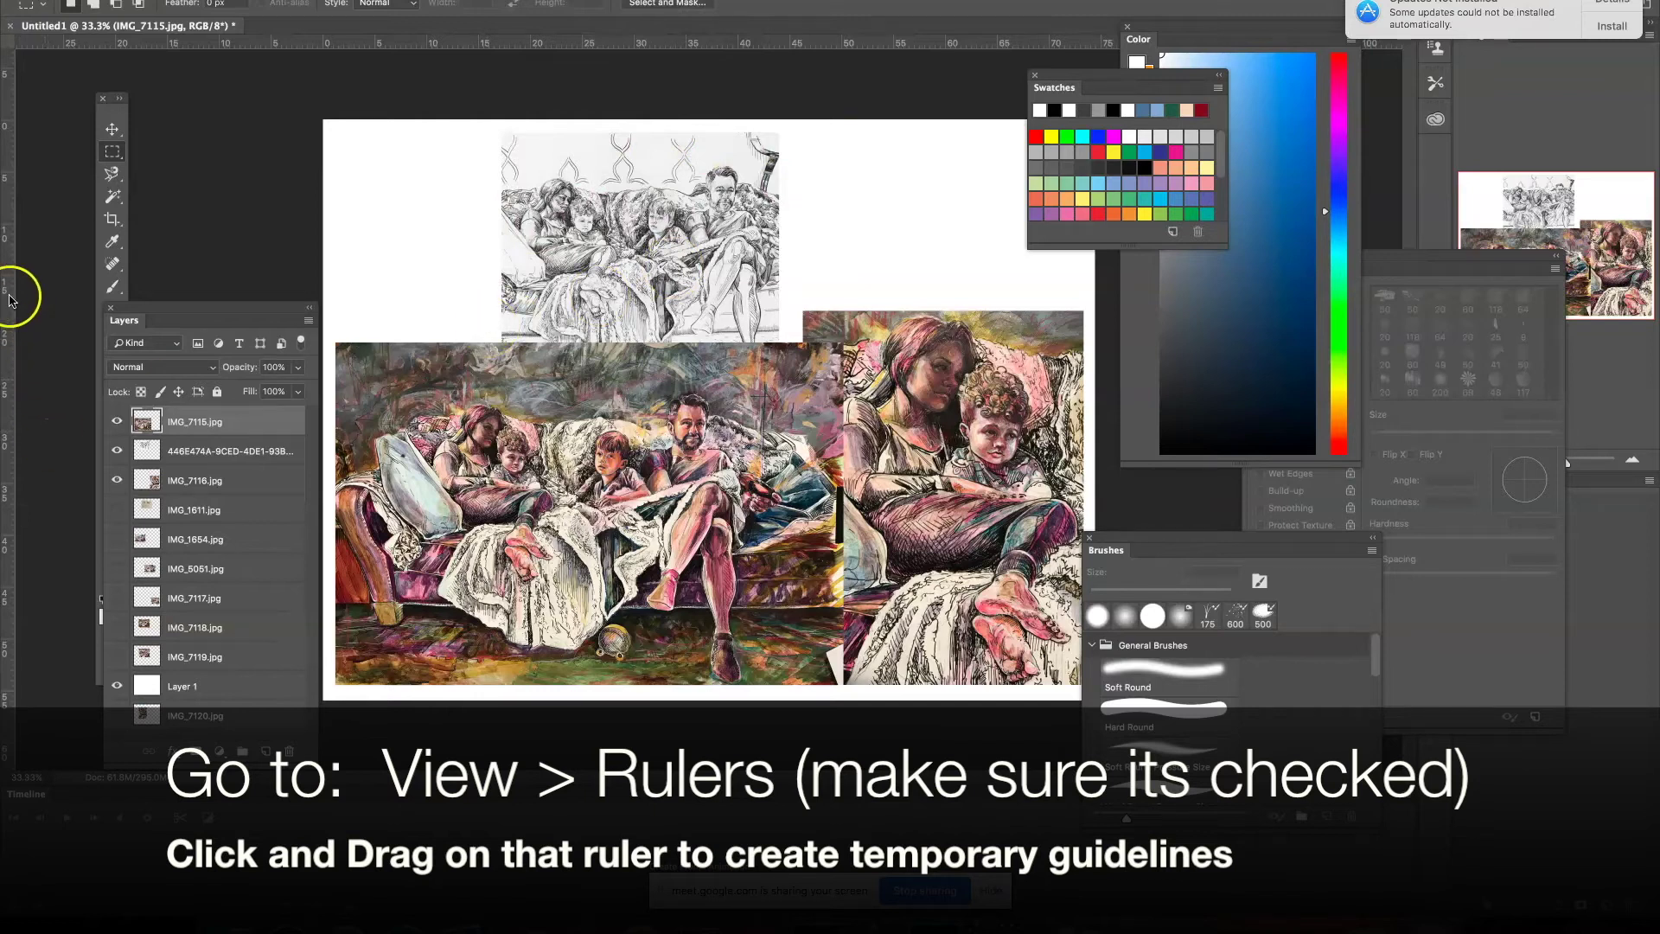
drag(31, 297, 837, 373)
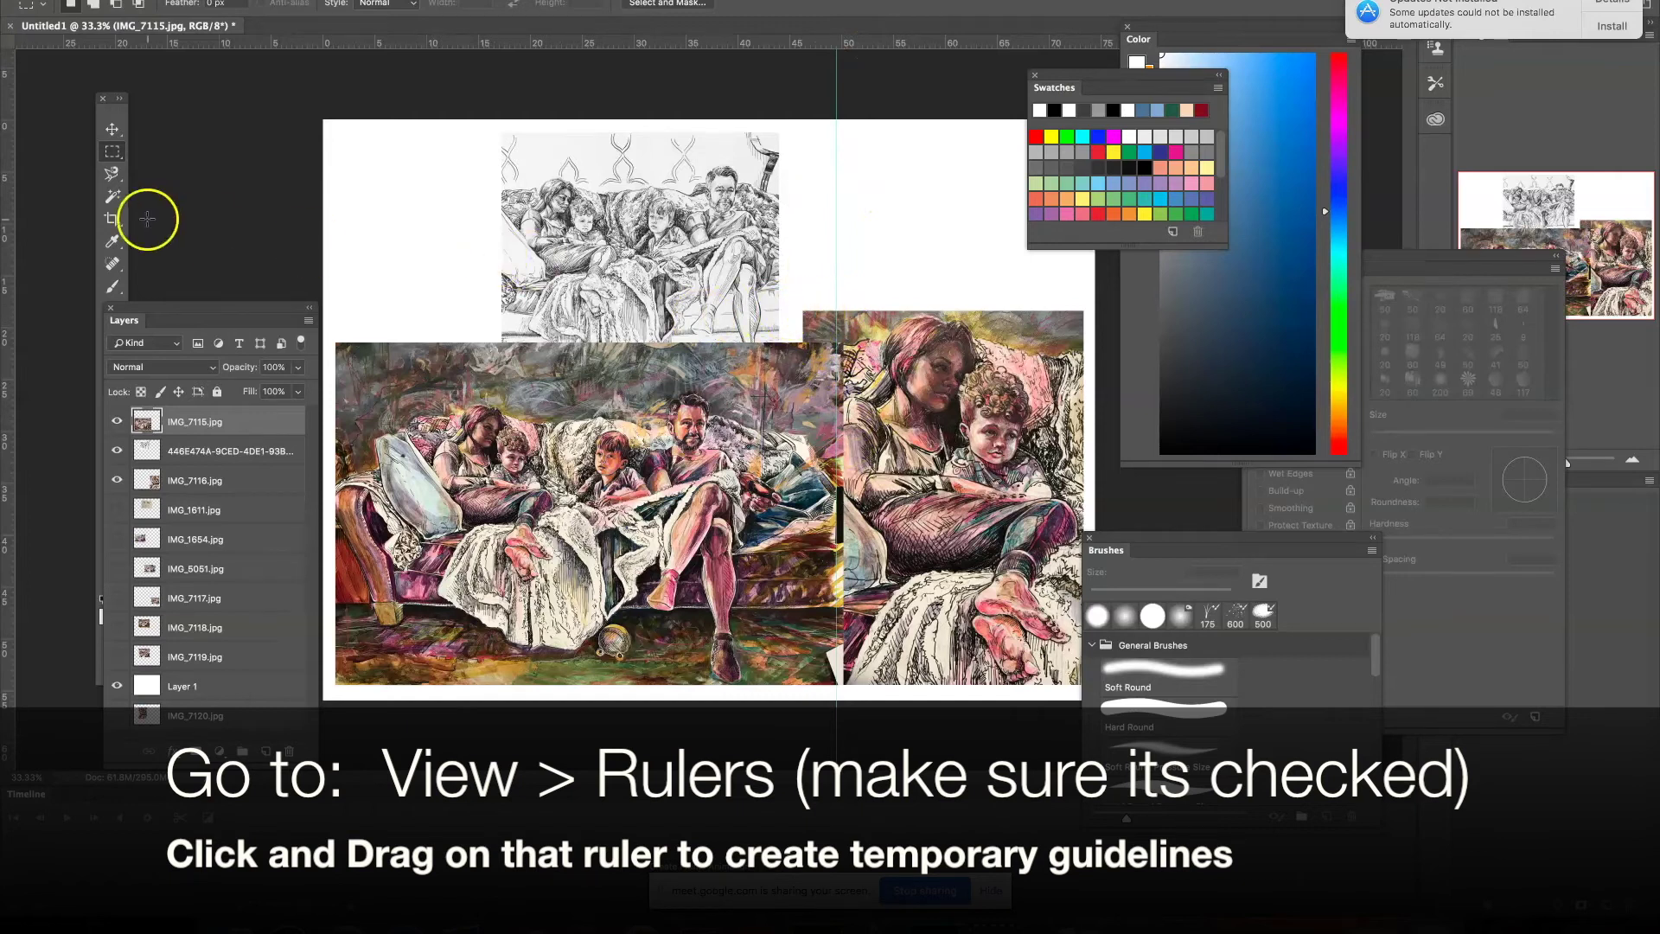
Scale IMG_7116.jpg down to about 89% from its upper-left corner so its left edge meets the vertical guide.
click(112, 129)
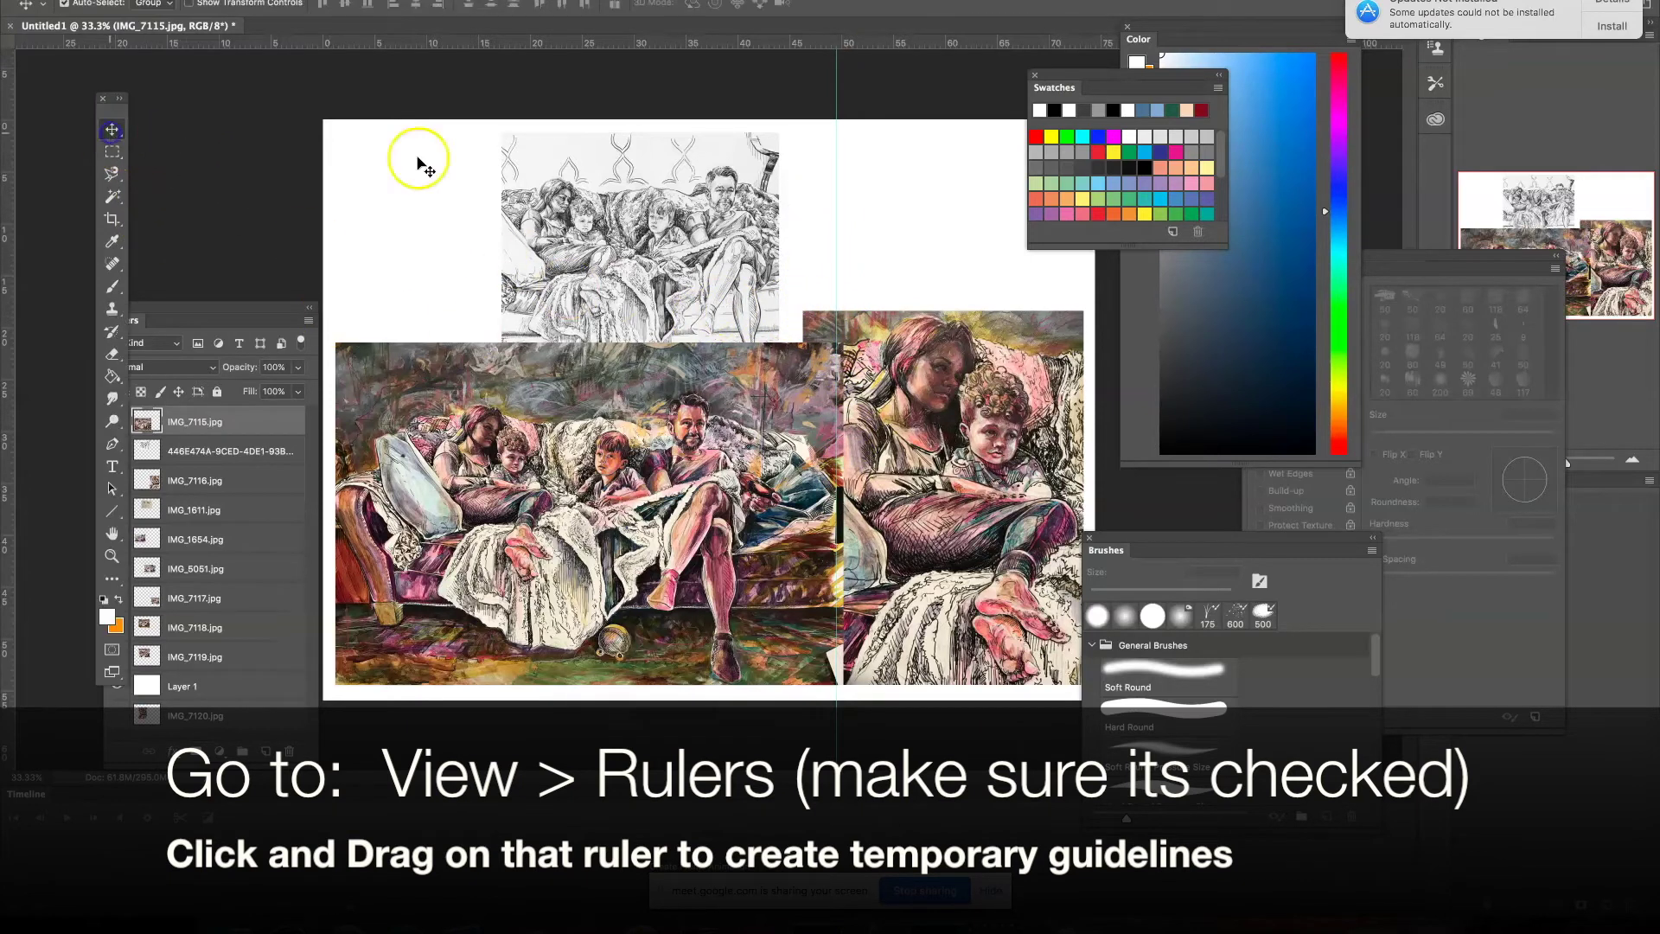
click(1031, 408)
key(super+t)
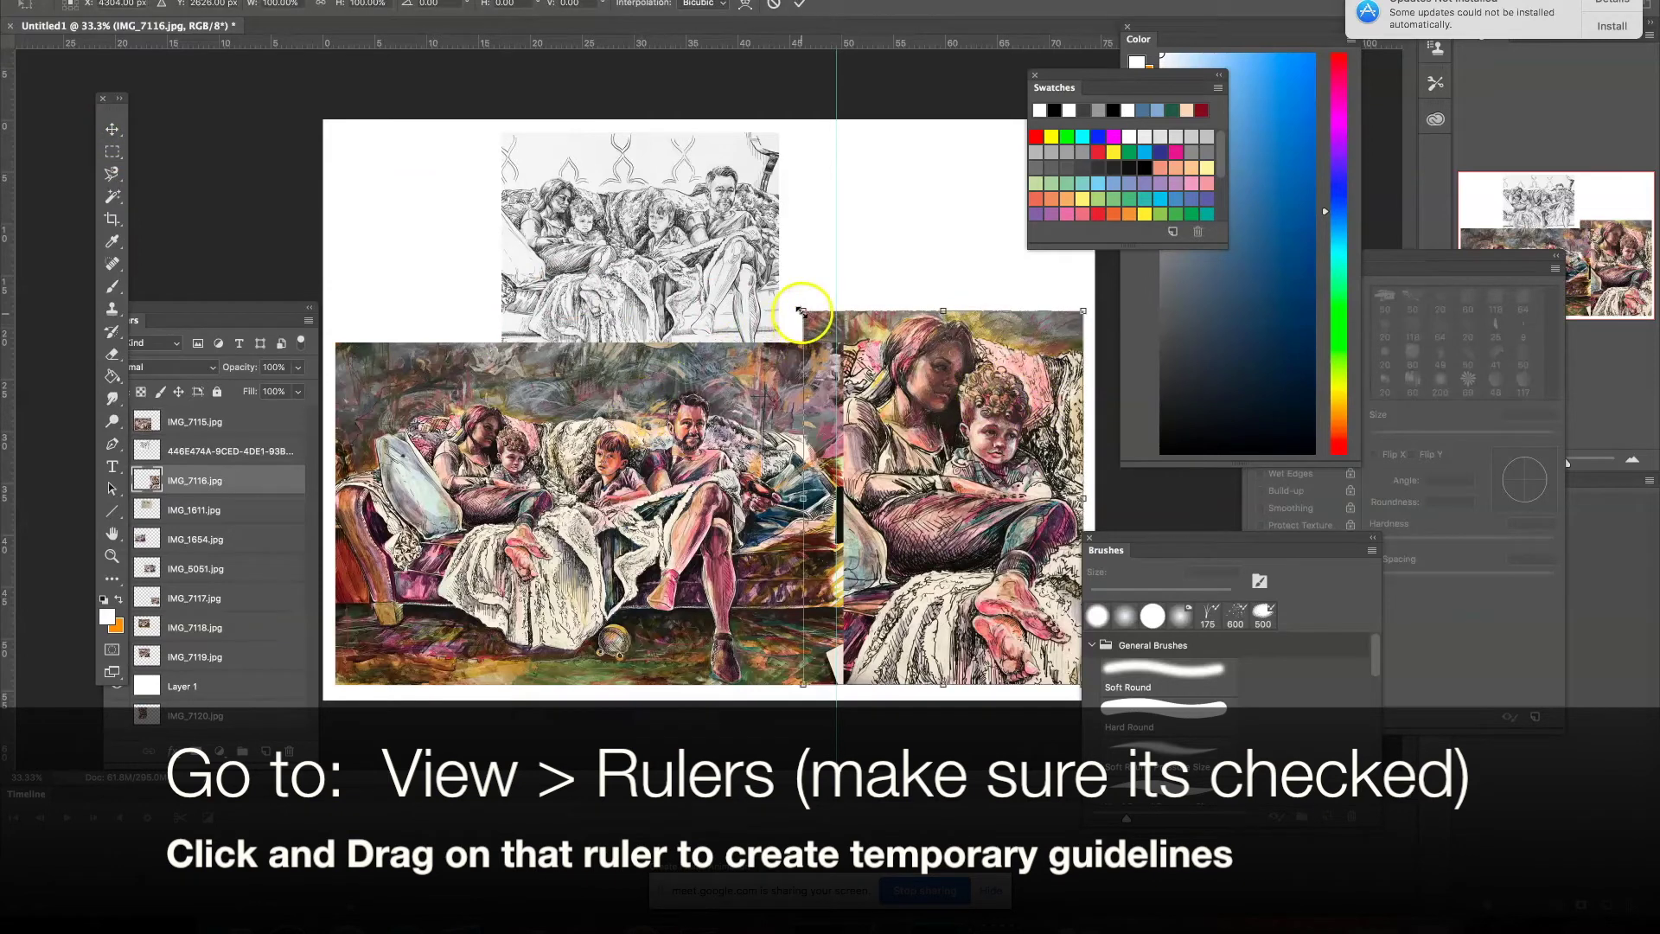
drag(802, 312, 856, 334)
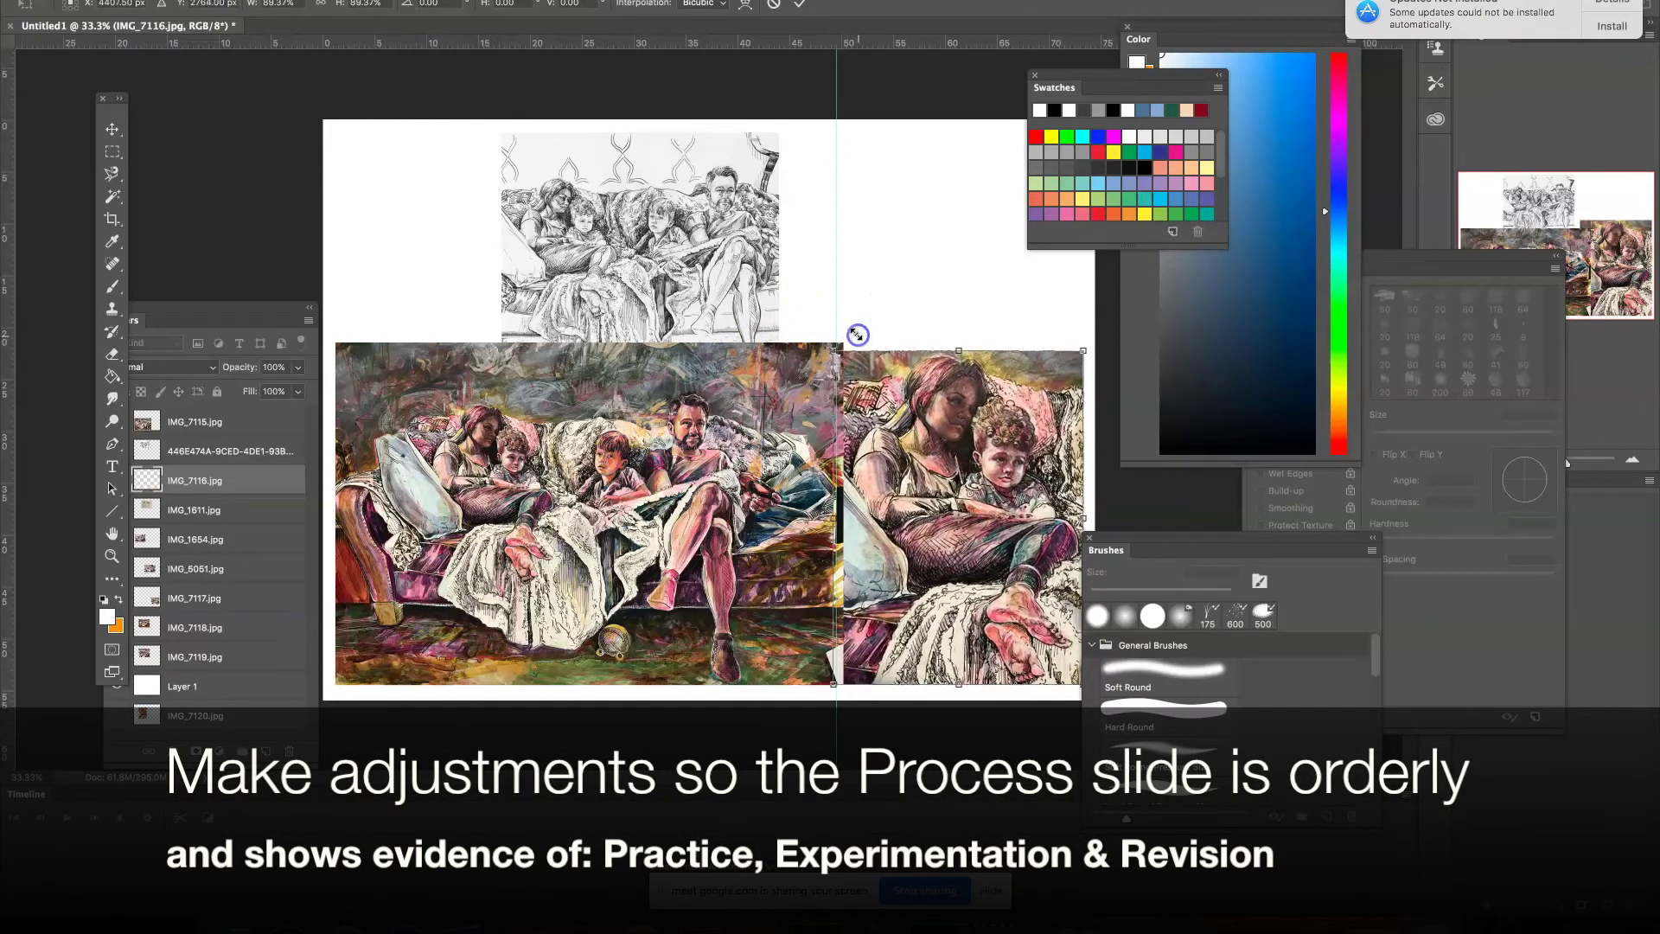
key(Return)
Scale IMG_7115.jpg down to about 94%, leaving a narrow white gap between it and IMG_7116.jpg.
click(791, 415)
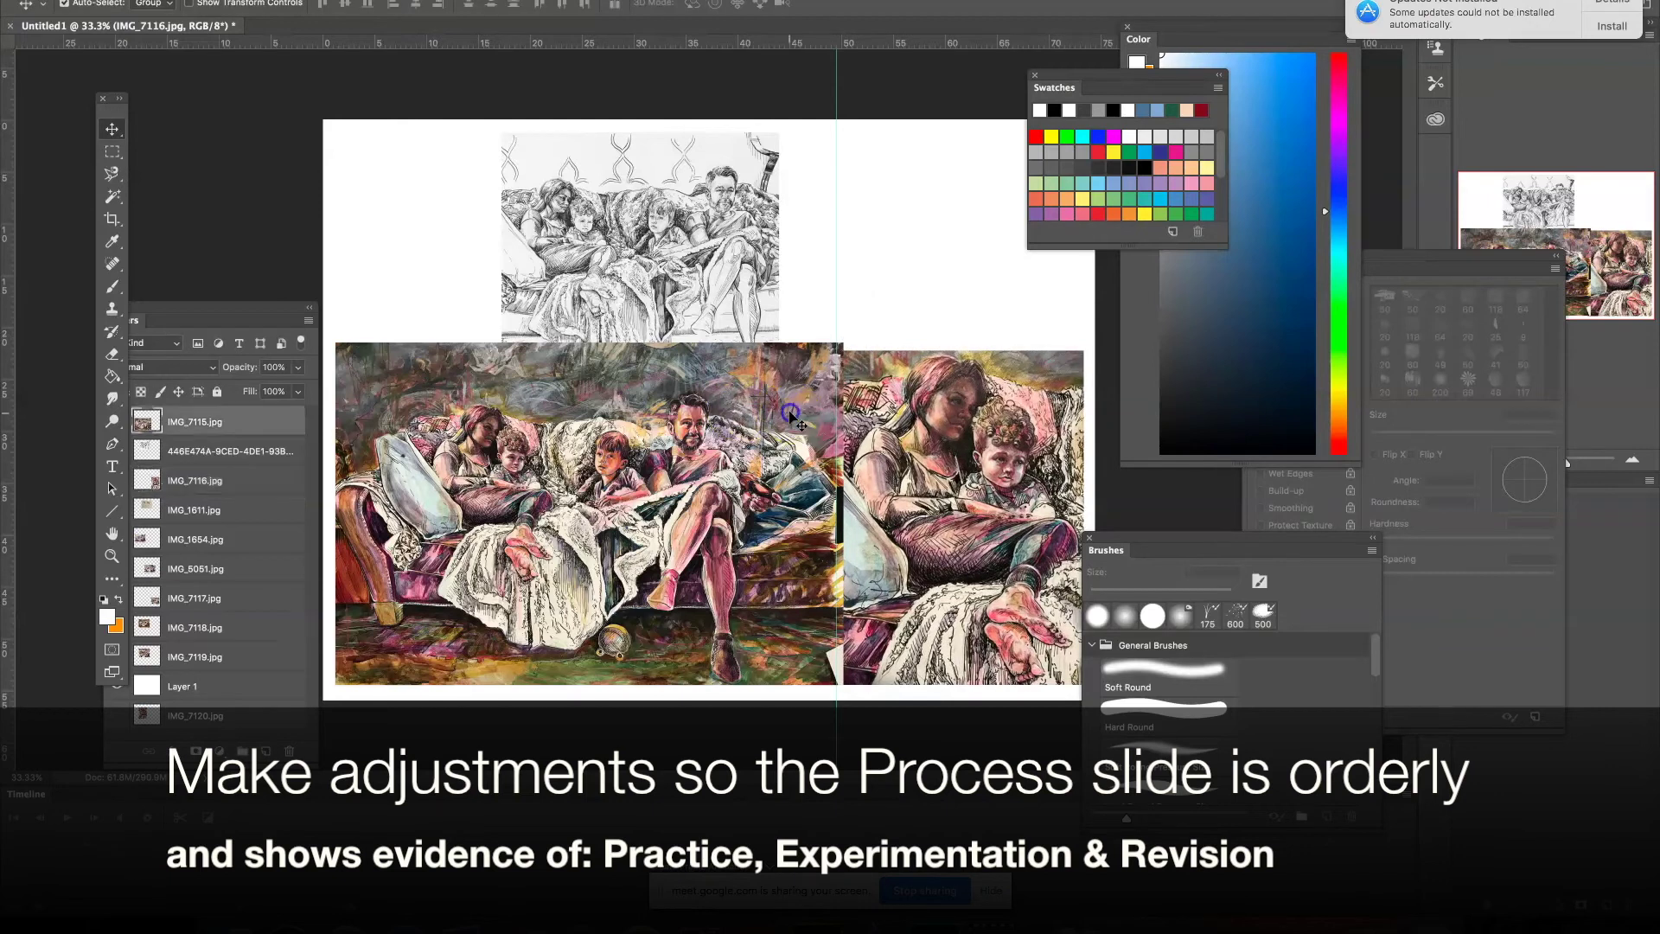
key(super+t)
drag(846, 342, 823, 374)
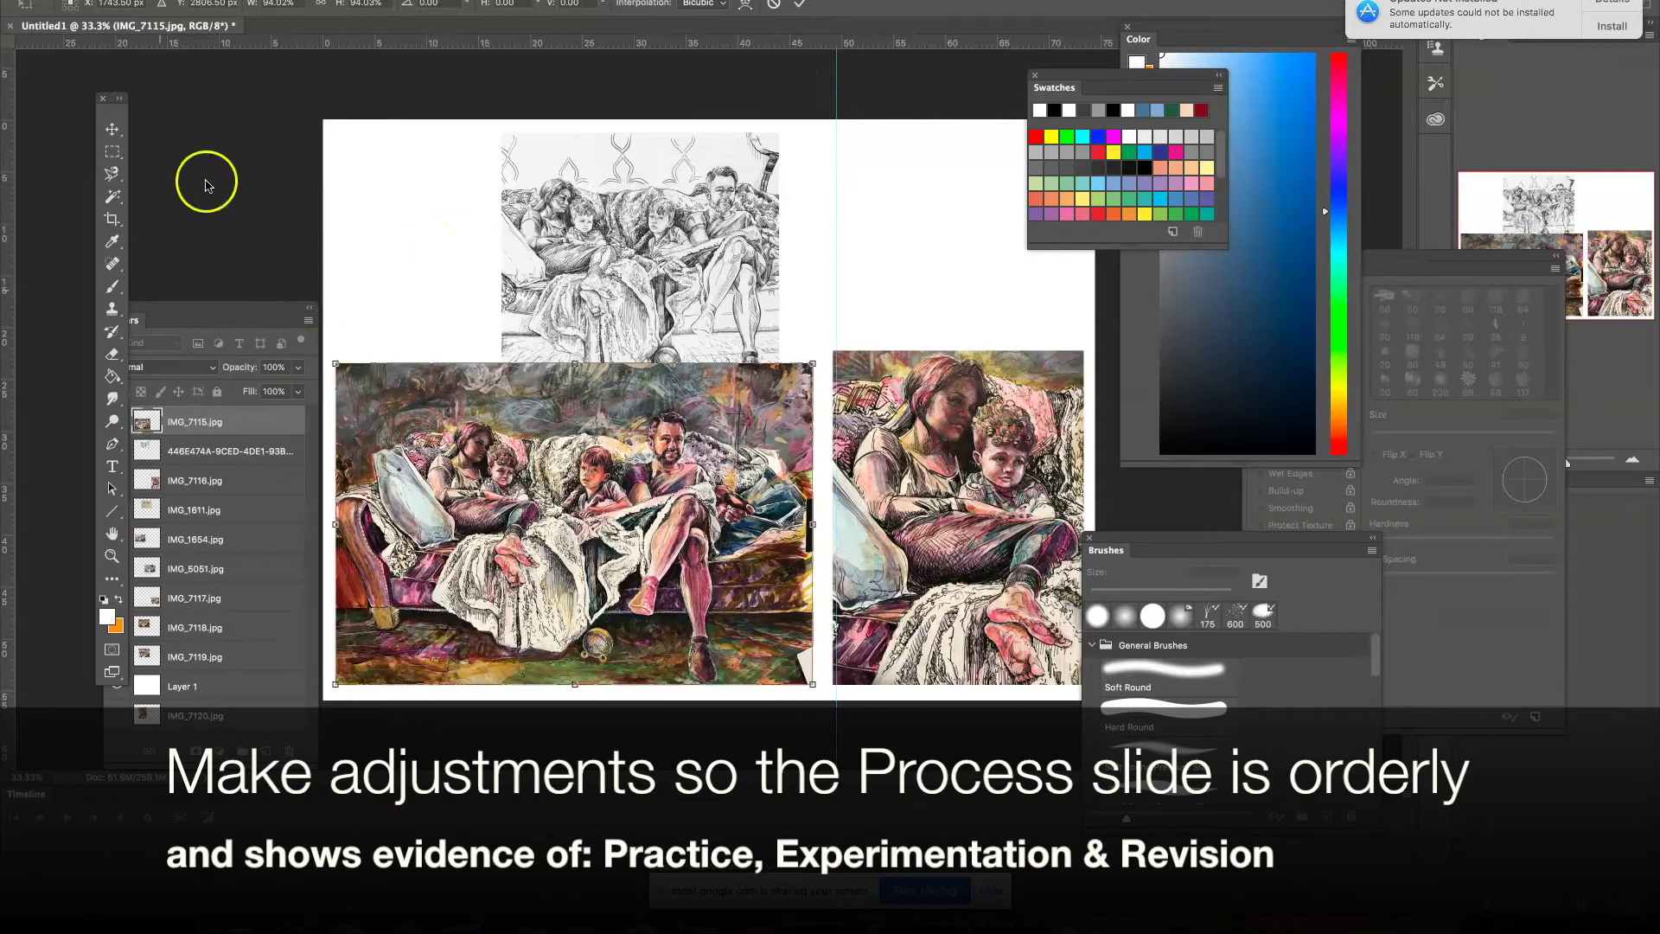
key(Return)
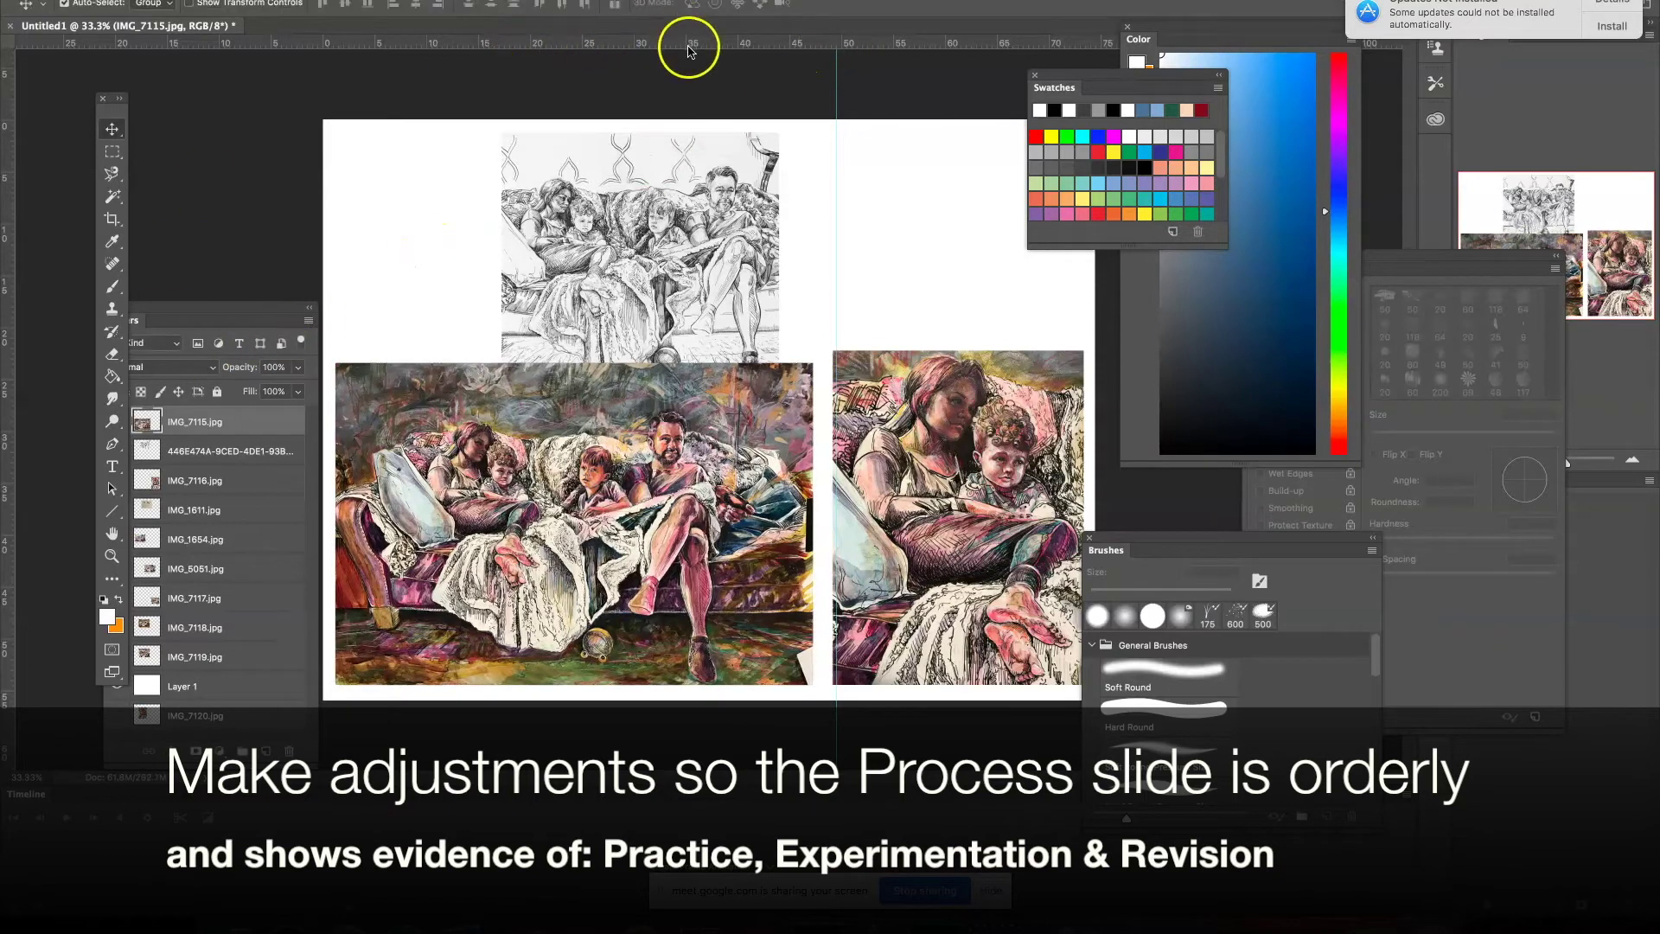
In a floating document window, add a horizontal guide along the paintings' tops and shrink the sketch above it, right-aligned with IMG_7115.jpg.
drag(130, 26, 903, 111)
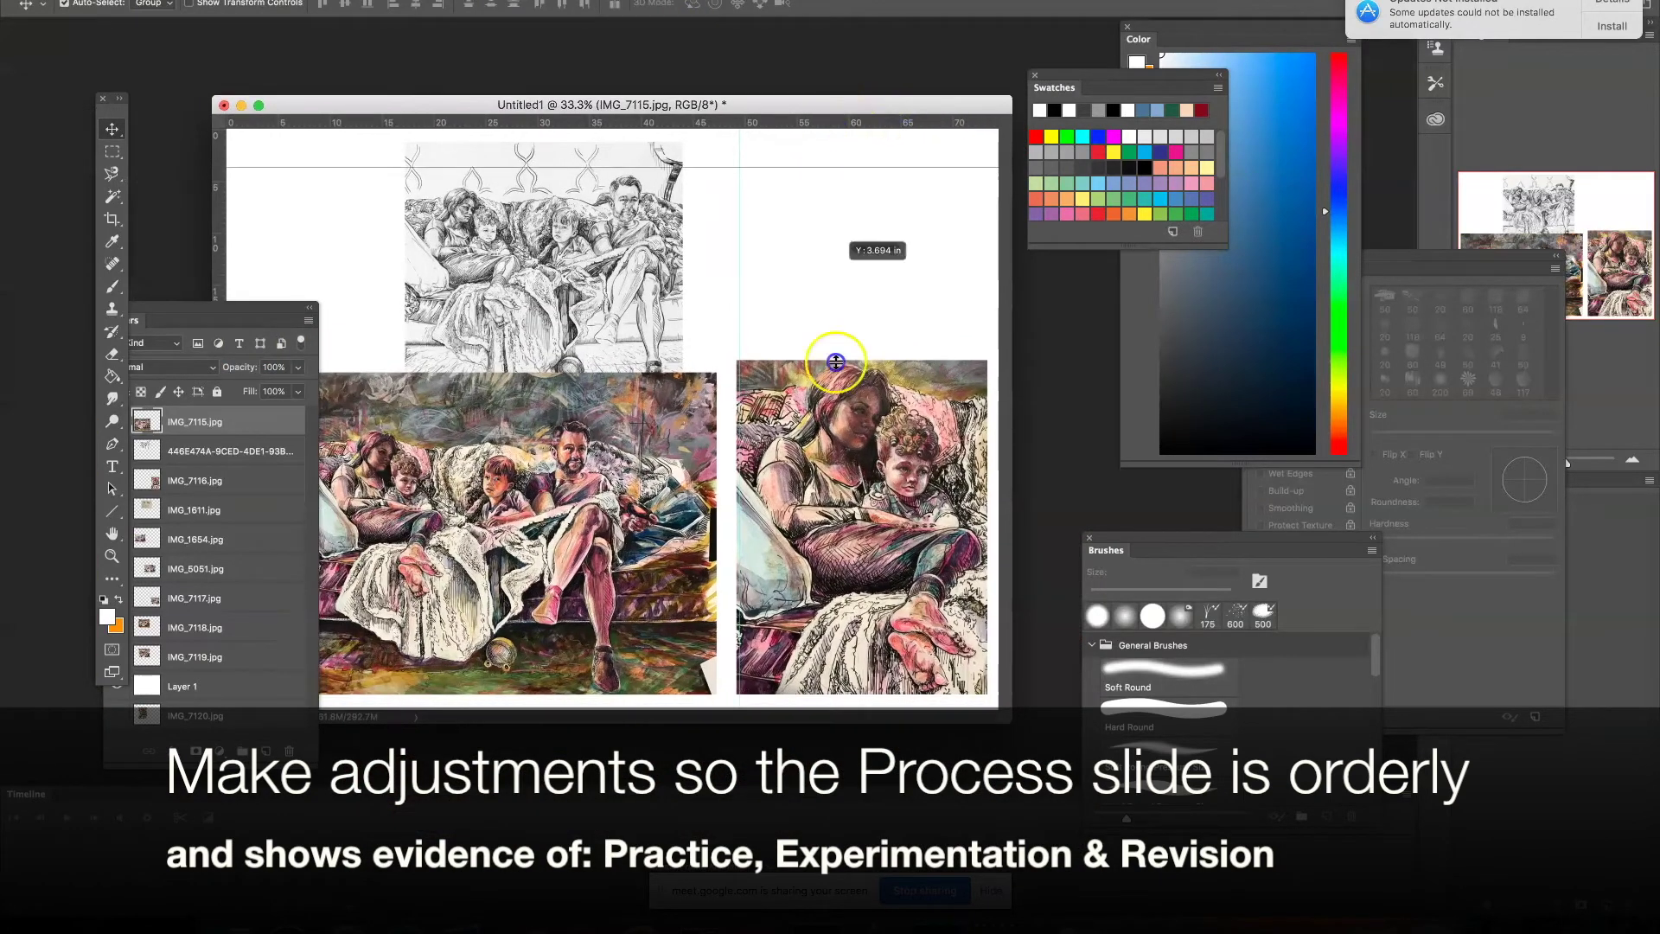
click(617, 307)
key(ctrl+t)
drag(617, 307, 674, 307)
drag(665, 307, 665, 308)
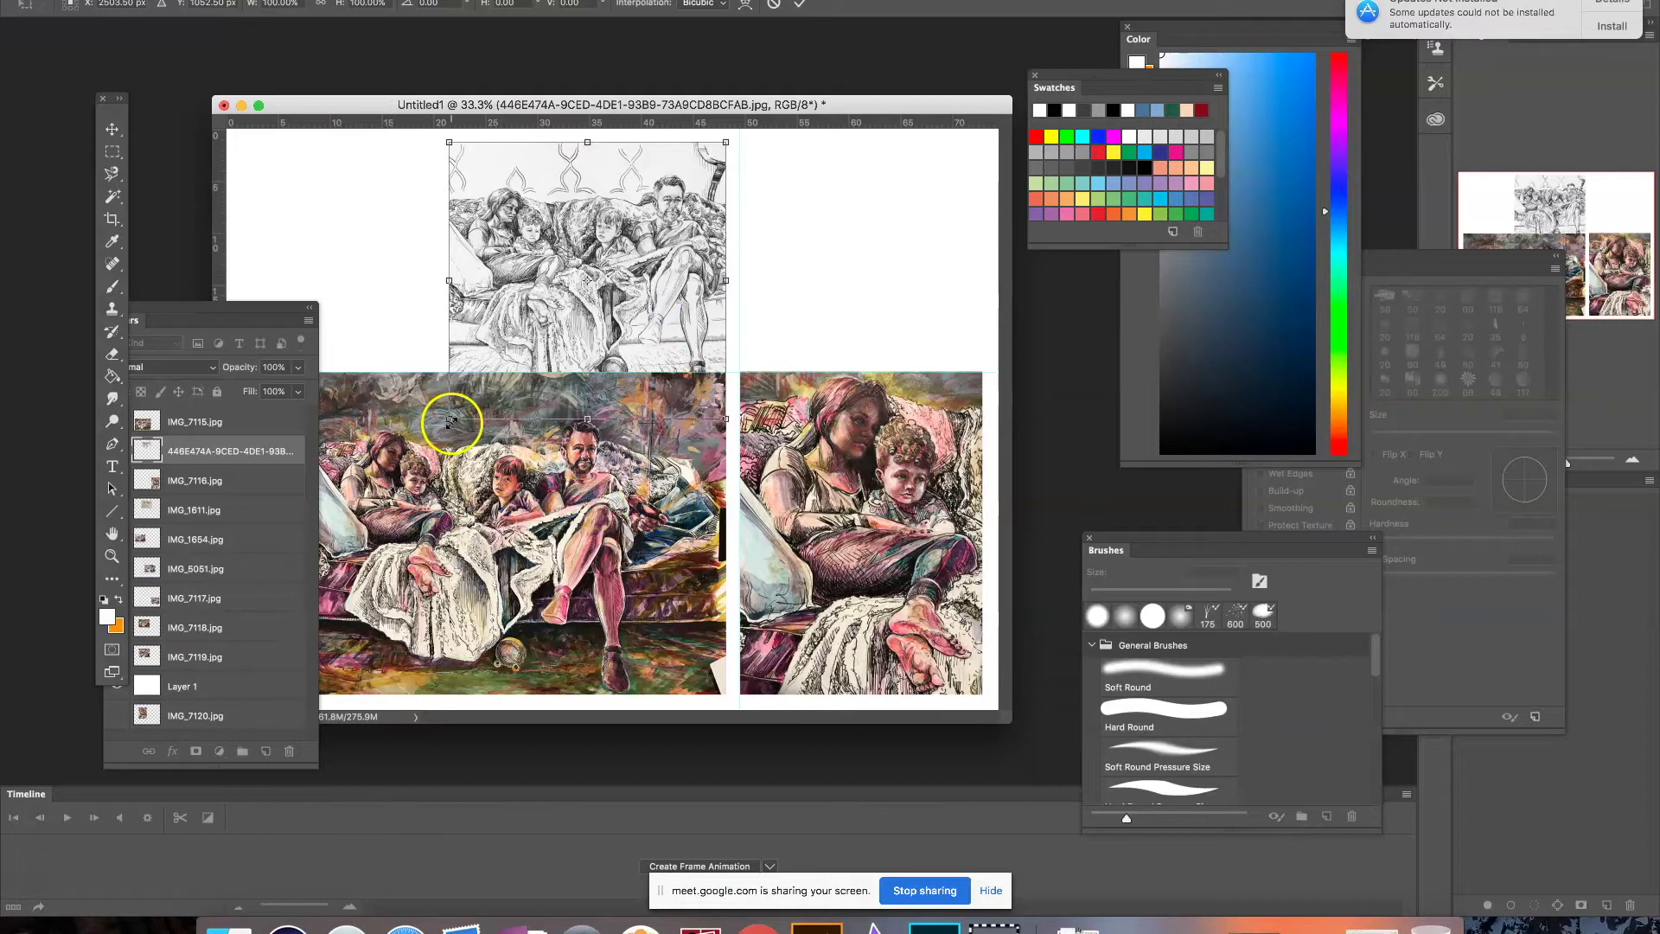
drag(448, 426, 494, 352)
key(Return)
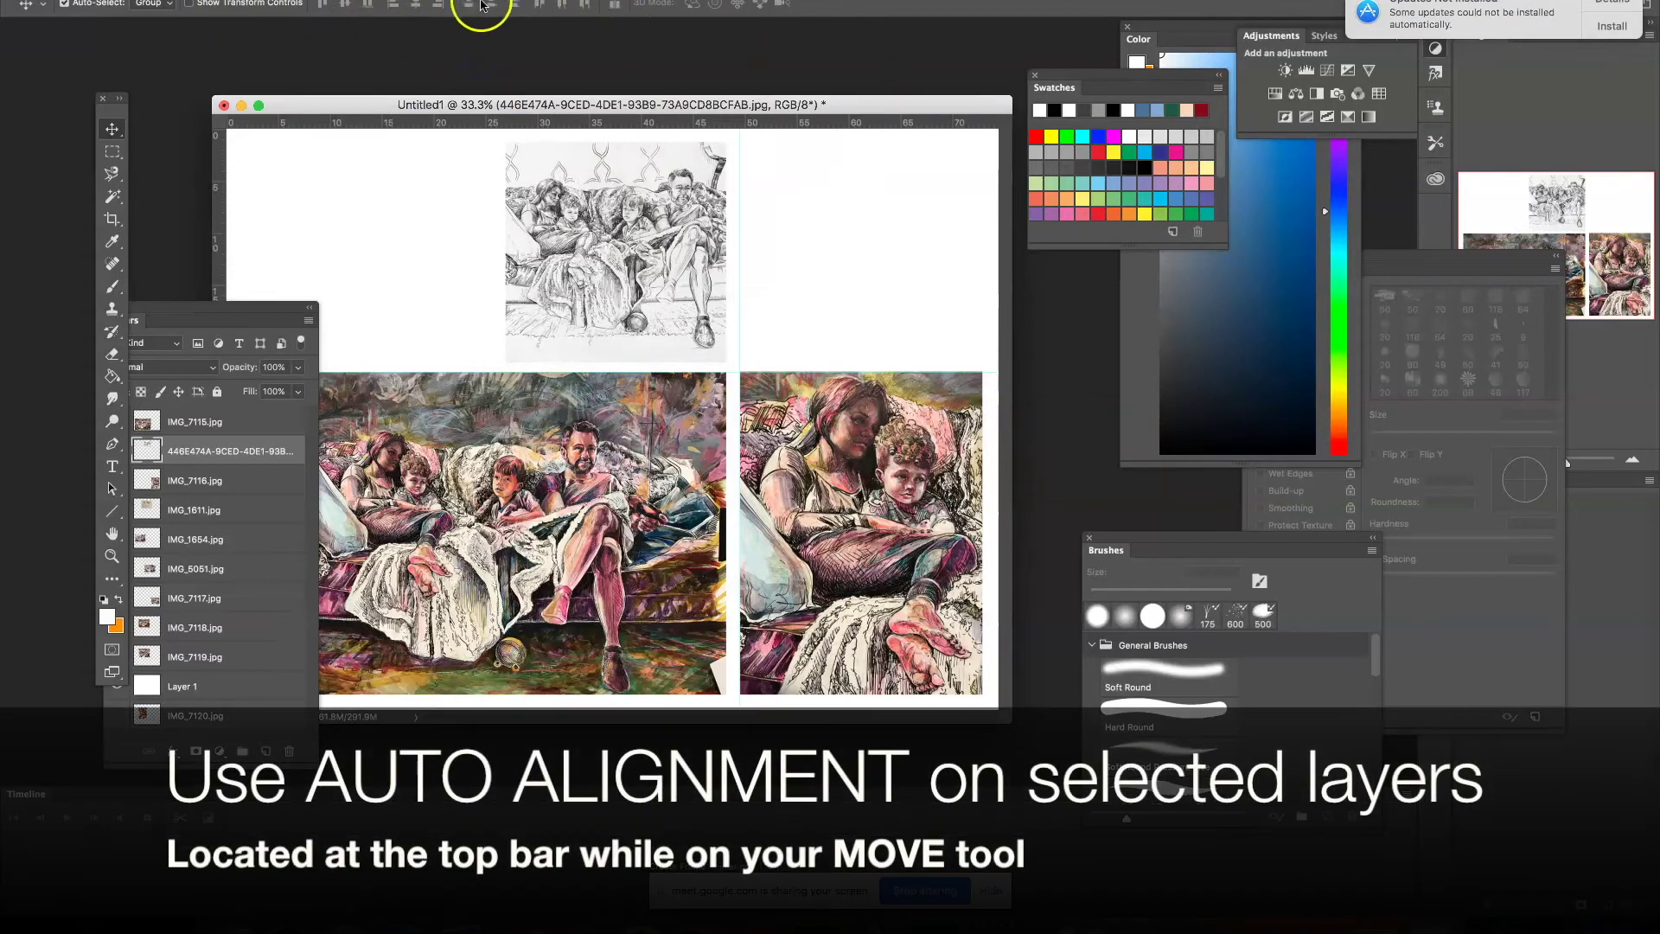
Move the sketch to the right, try aligning its horizontal center with IMG_7116.jpg, and undo that alignment.
click(645, 260)
drag(677, 260, 746, 259)
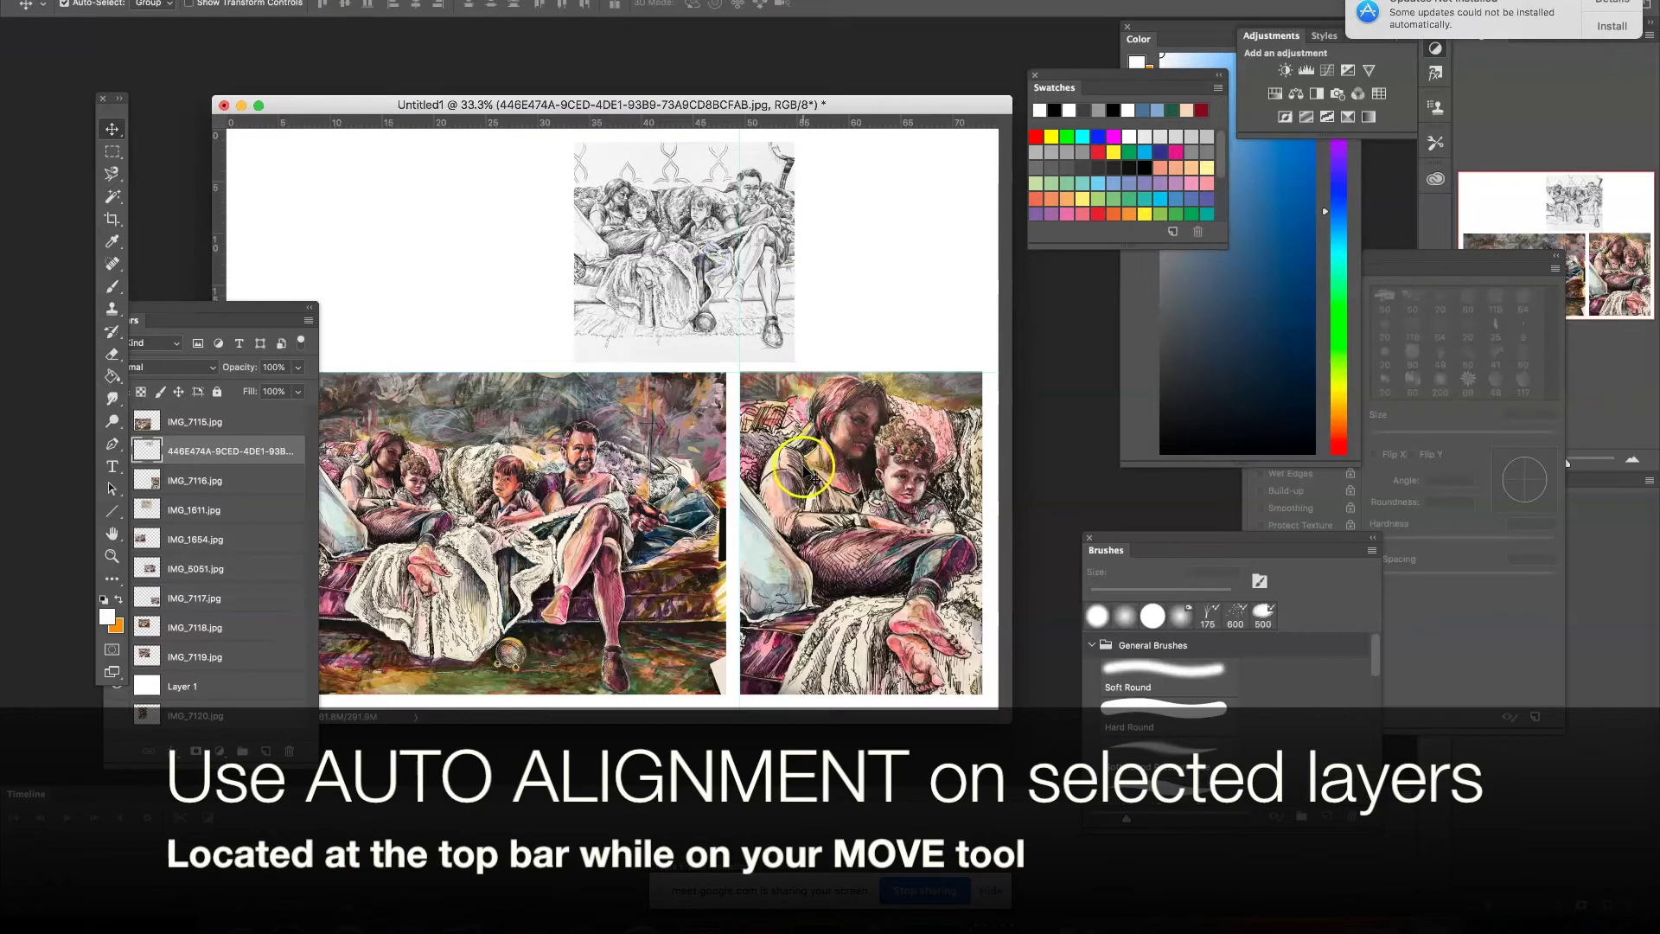
click(813, 475)
shift+click(699, 301)
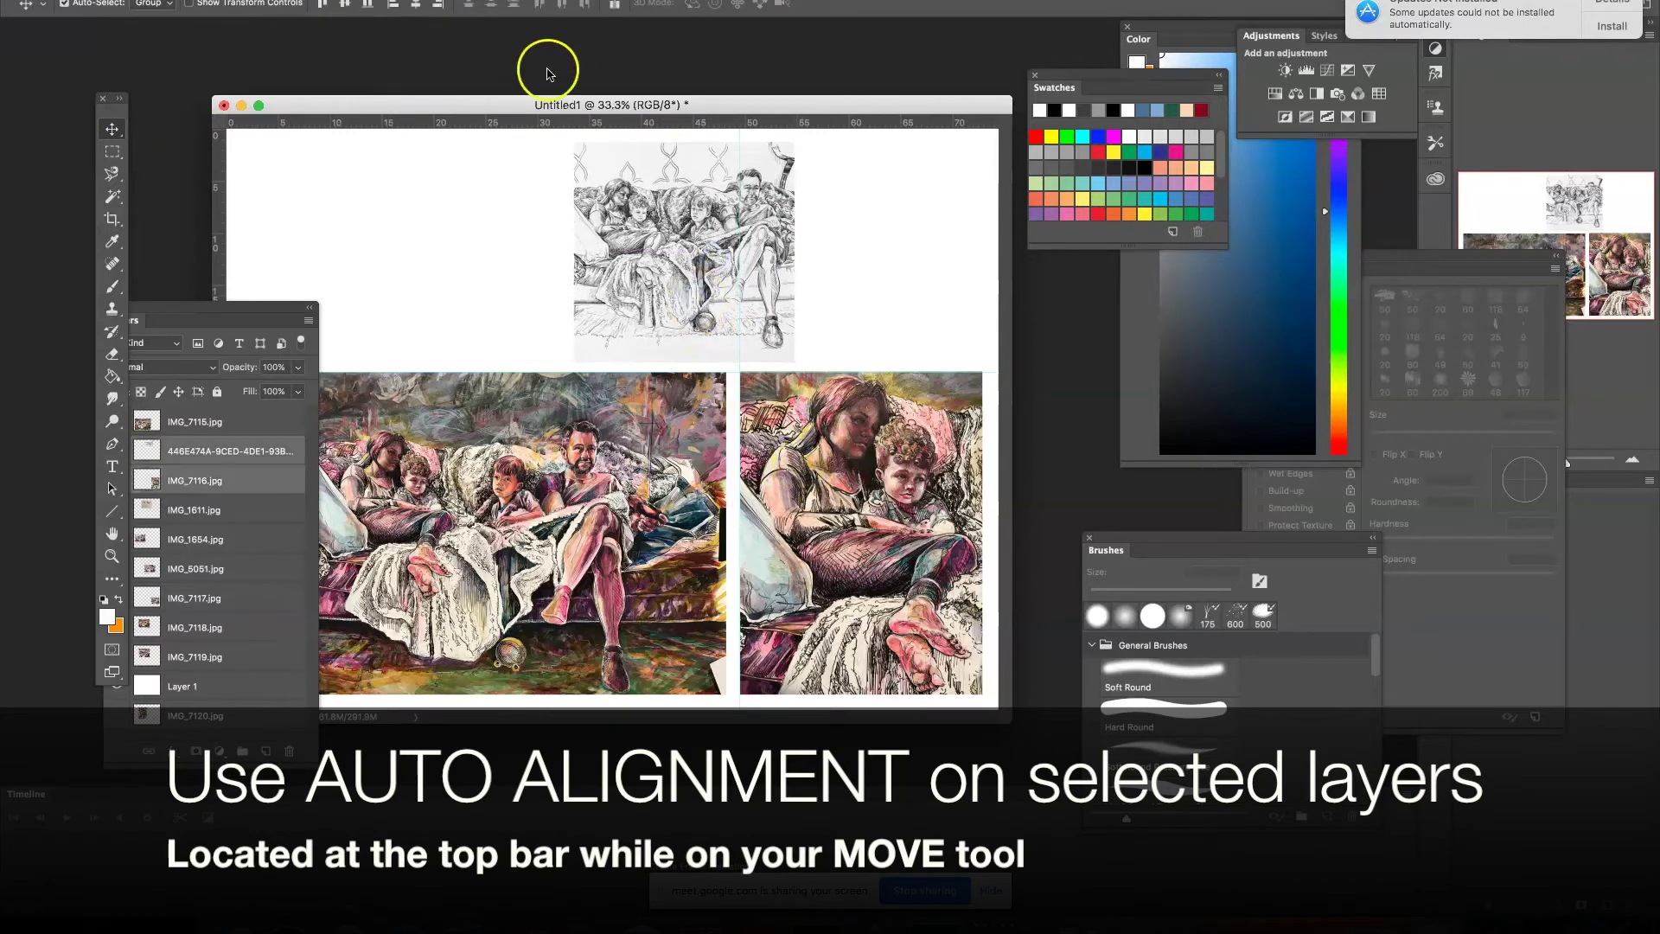
click(416, 5)
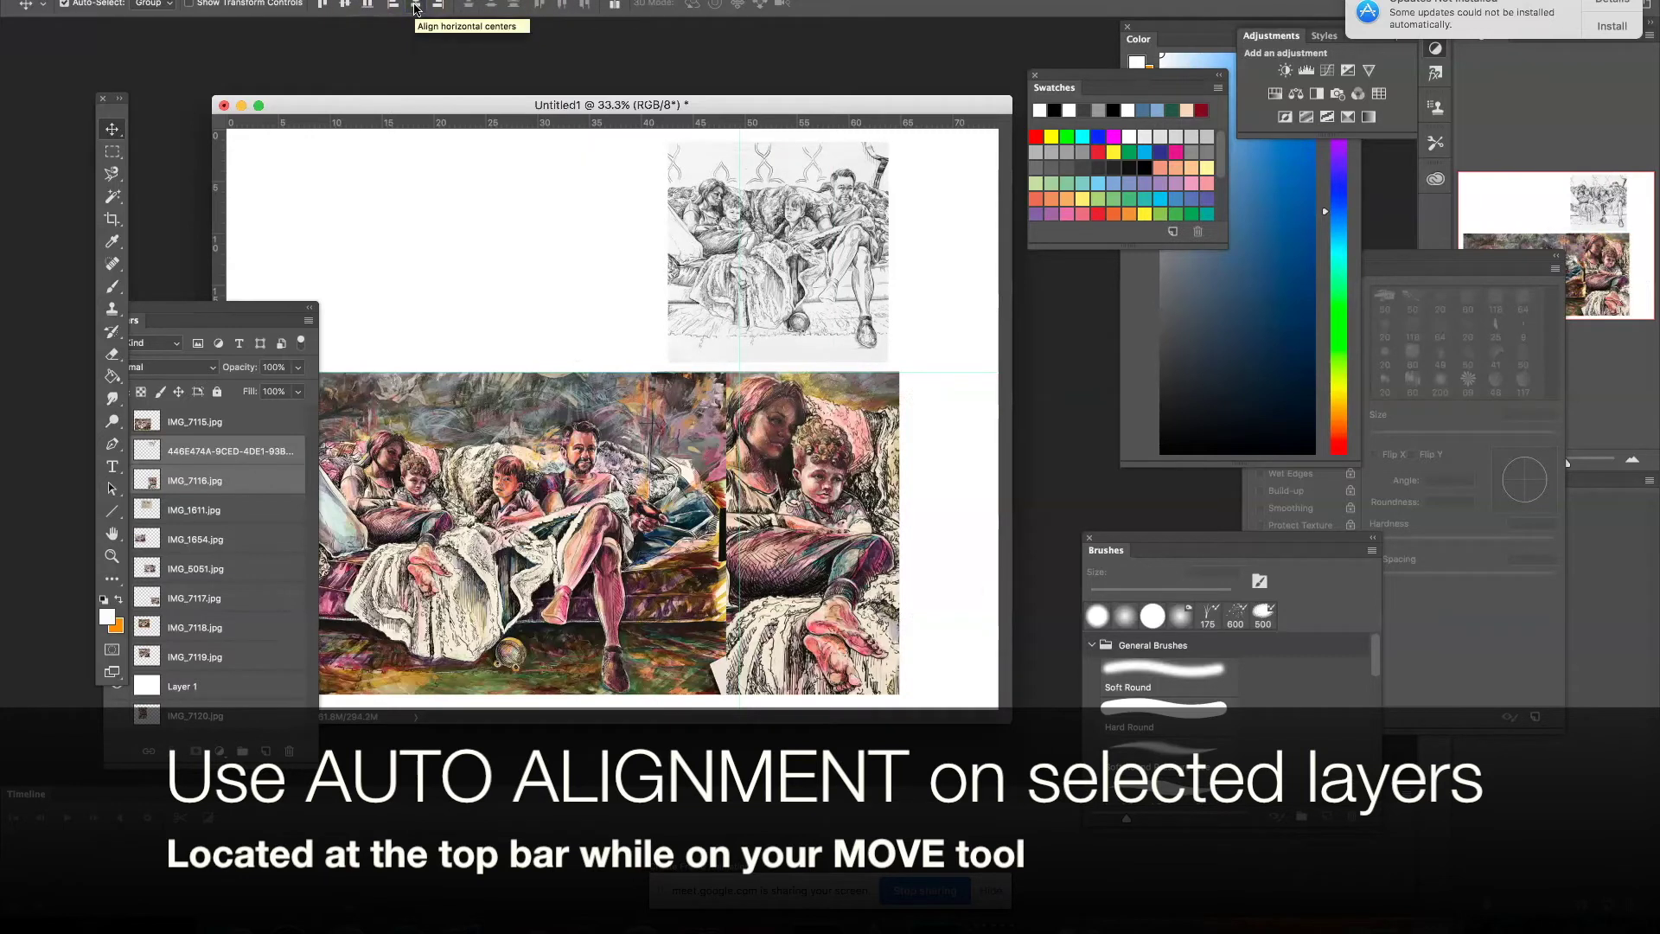
key(super+z)
Try right-edge and left-edge alignment of the sketch with IMG_7116.jpg, and settle on aligning their horizontal centers.
click(548, 173)
click(666, 221)
shift+click(826, 452)
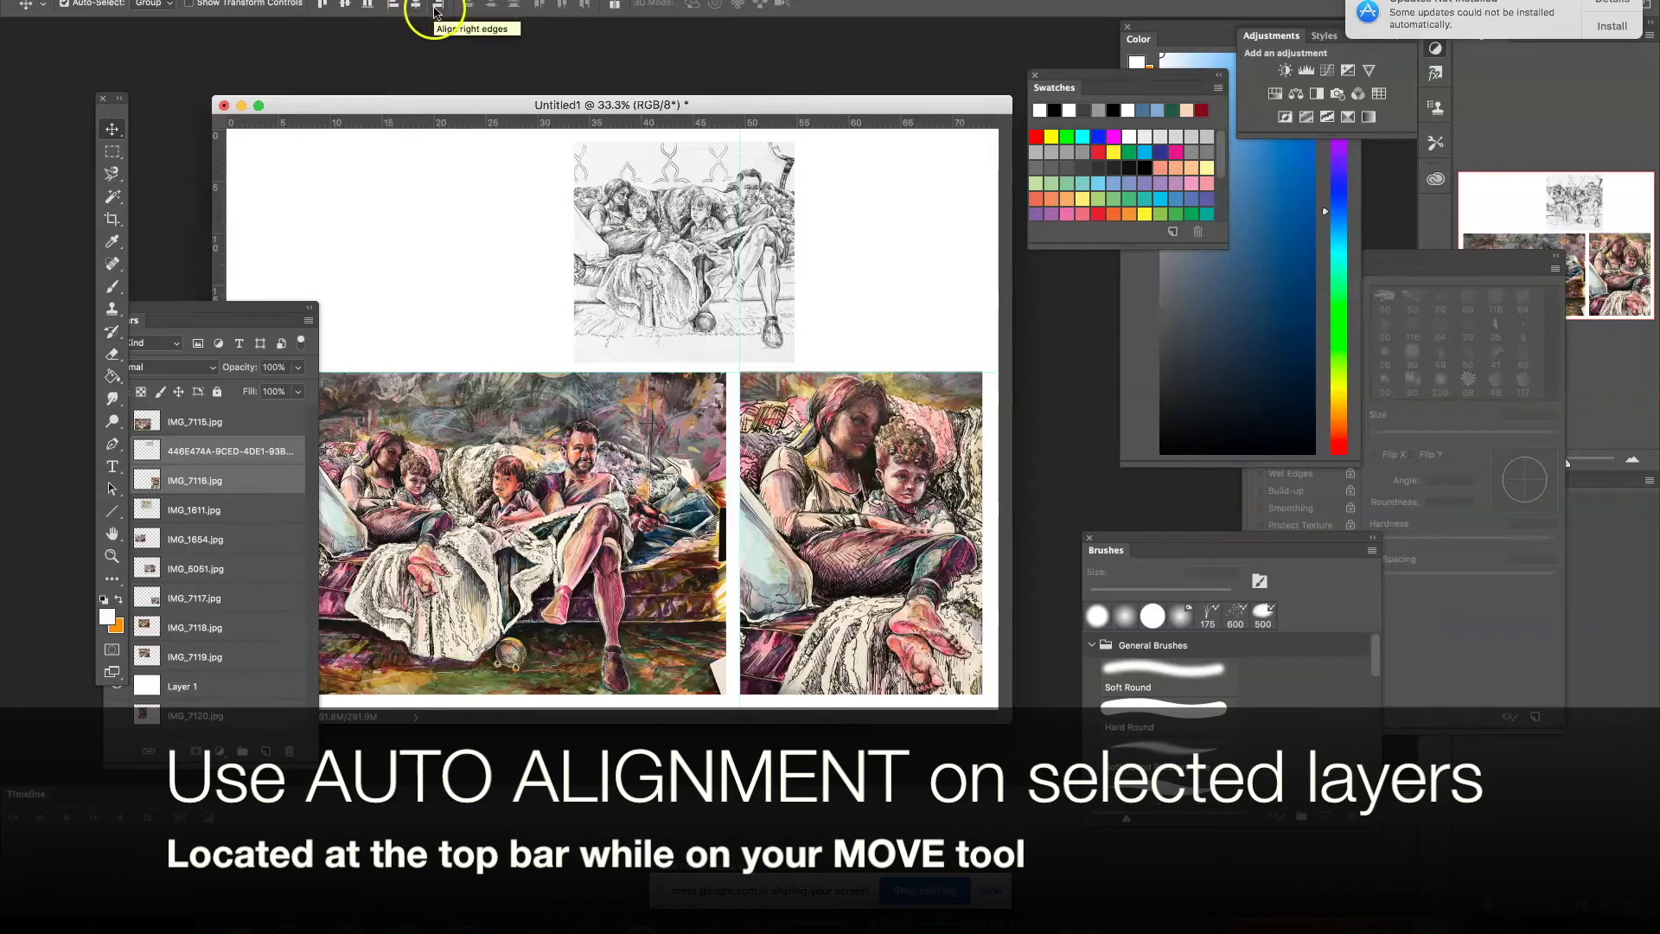
click(437, 7)
click(394, 7)
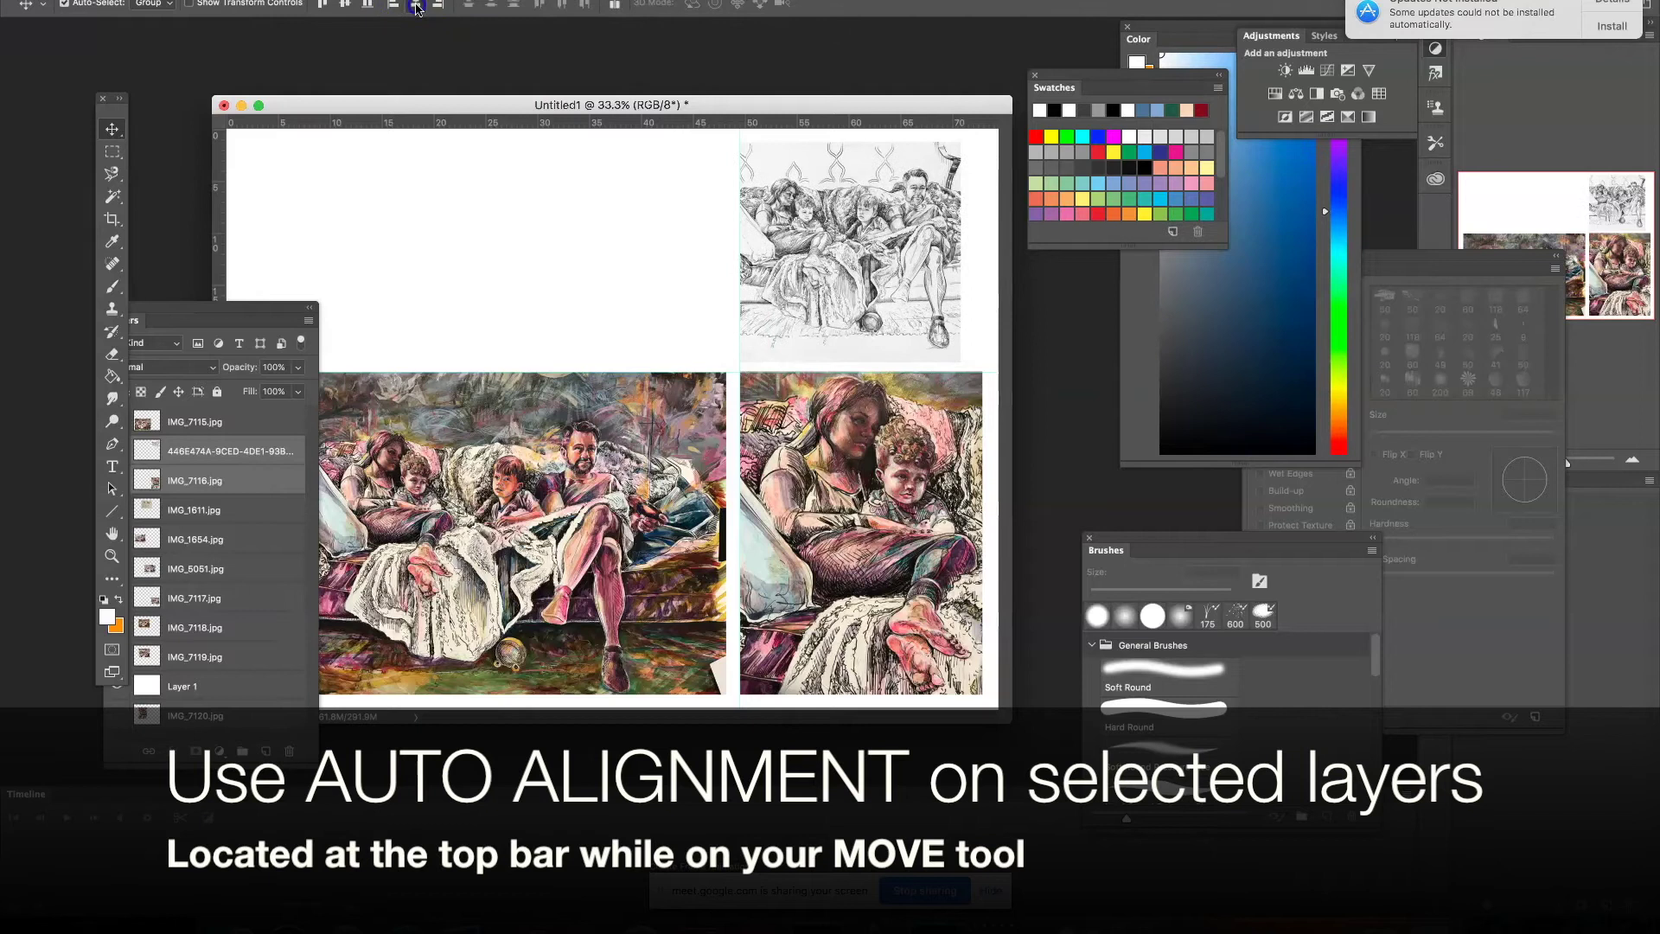
click(416, 7)
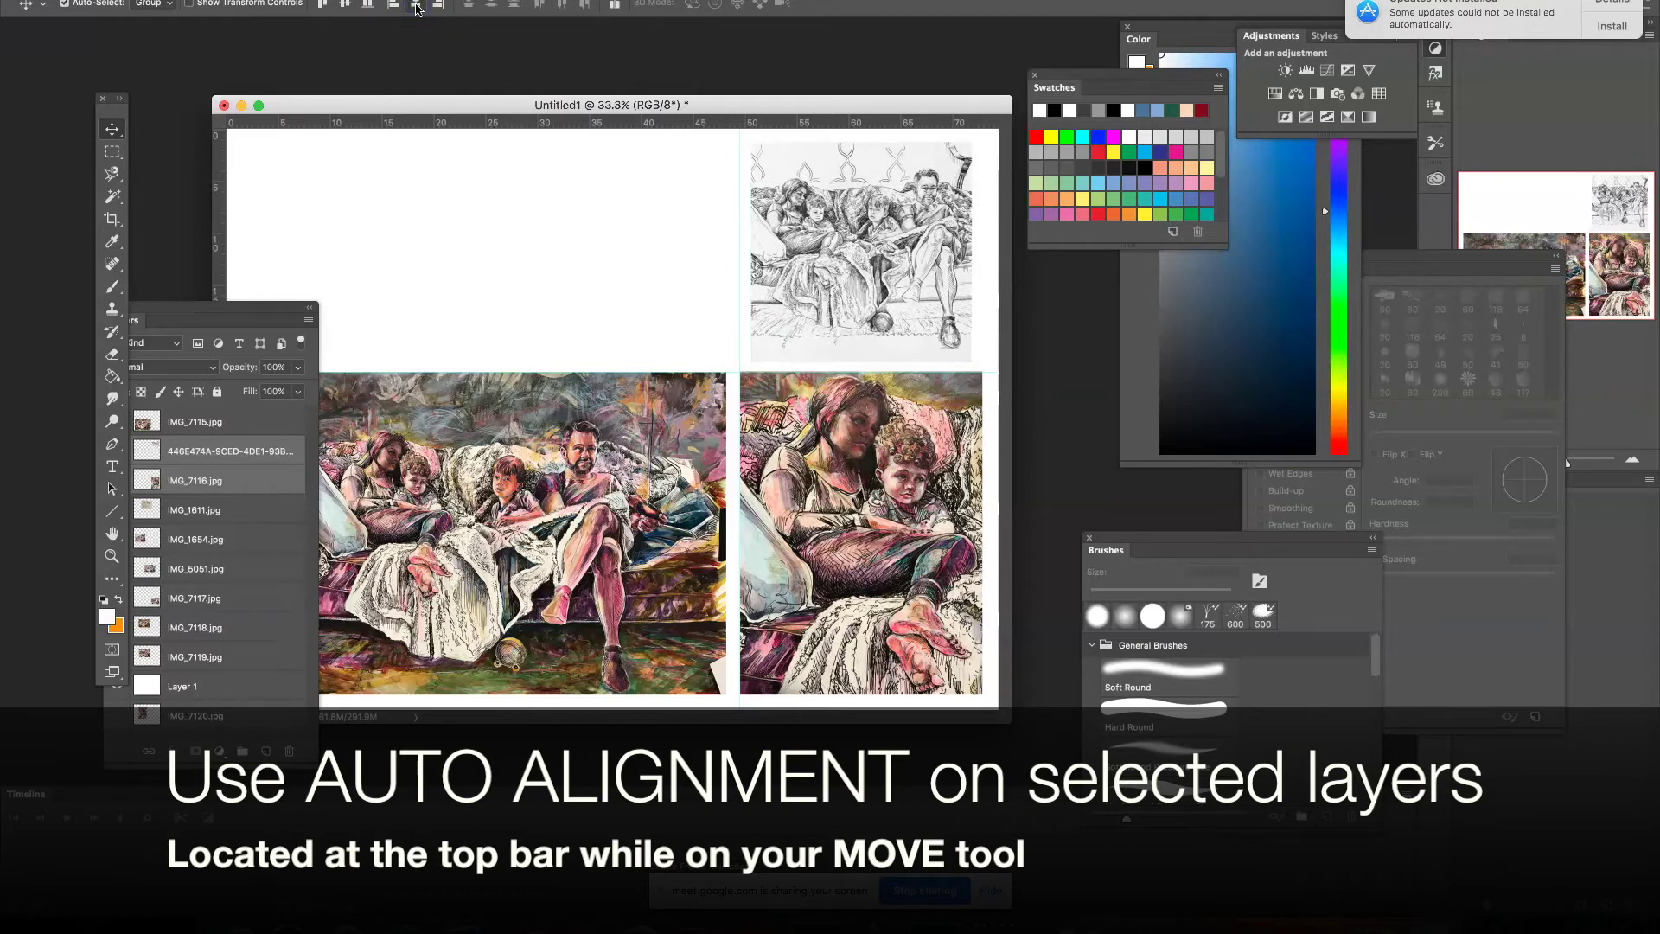
Move IMG_7115.jpg straight up to roughly the canvas's mid-height, beside the stacked sketch and IMG_7116.jpg.
click(594, 417)
drag(709, 519, 711, 381)
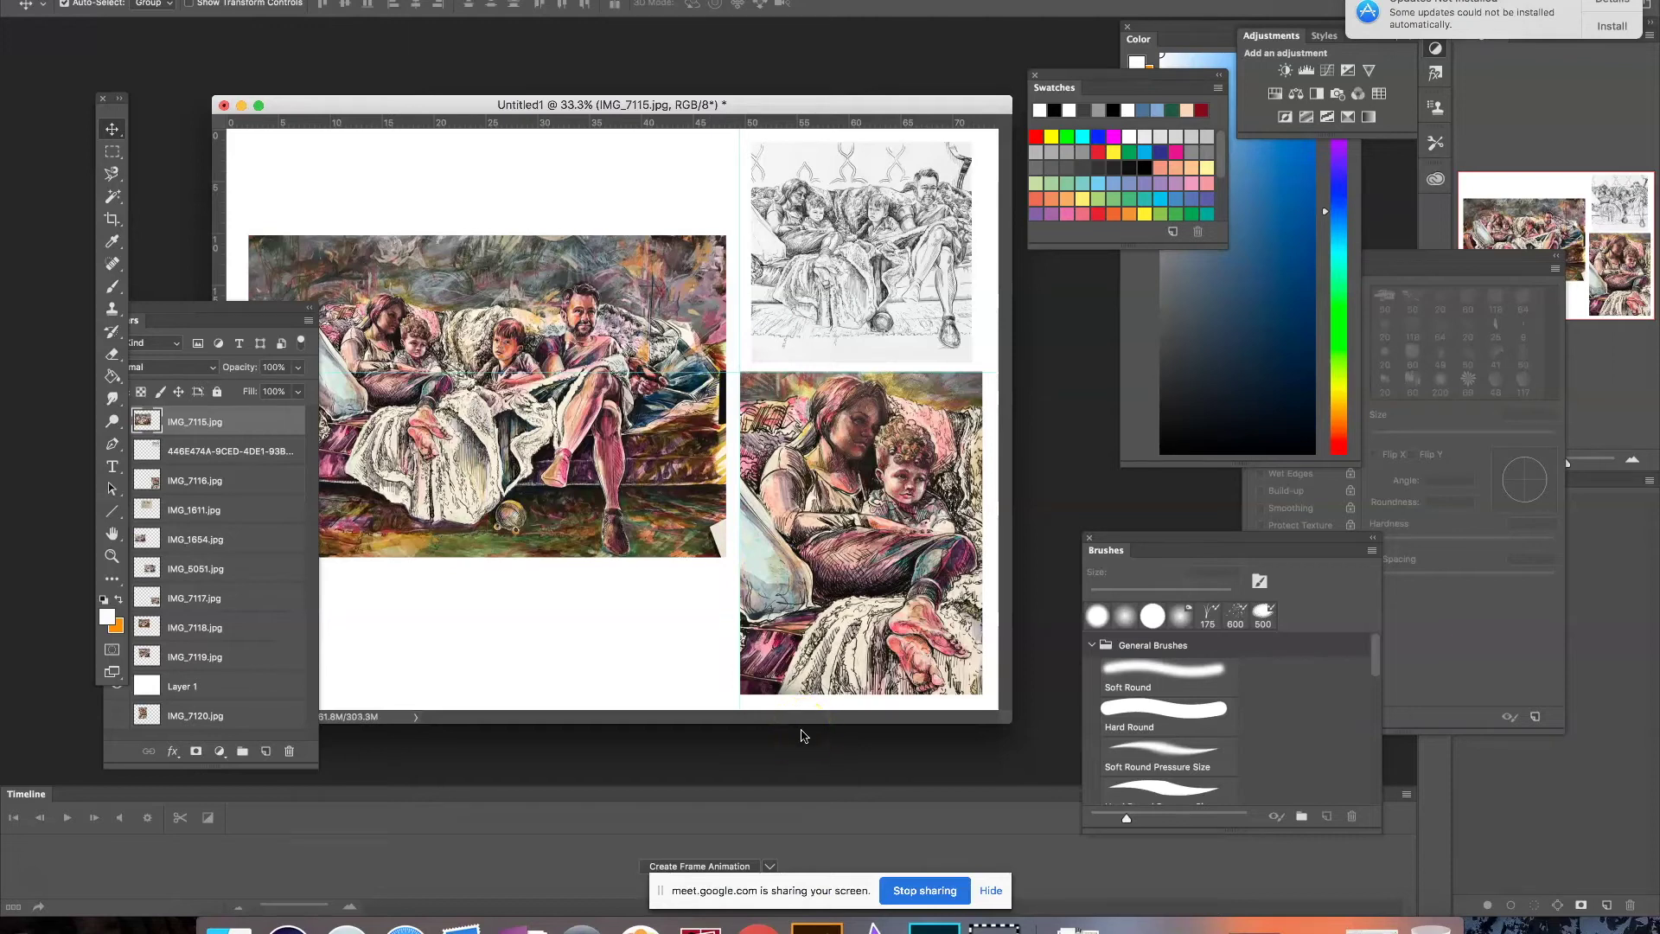
Save the layered document as IntheValley_Process.psd in the In the Valley folder, using Photoshop format with Maximize Compatibility enabled.
click(175, 1)
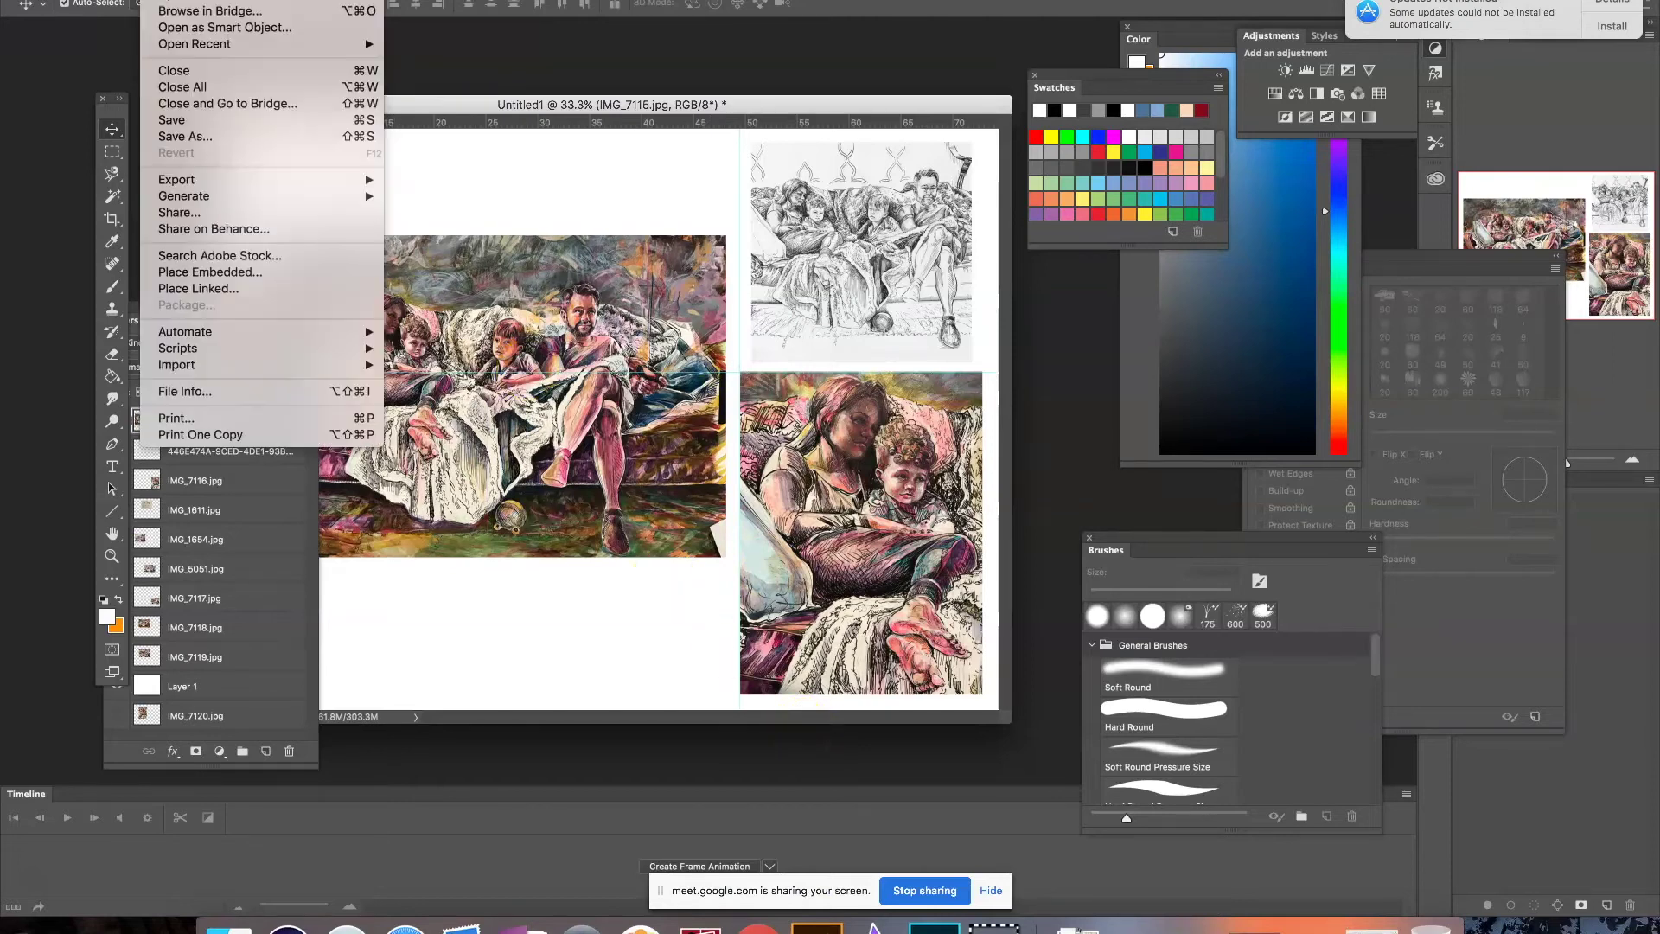
click(181, 137)
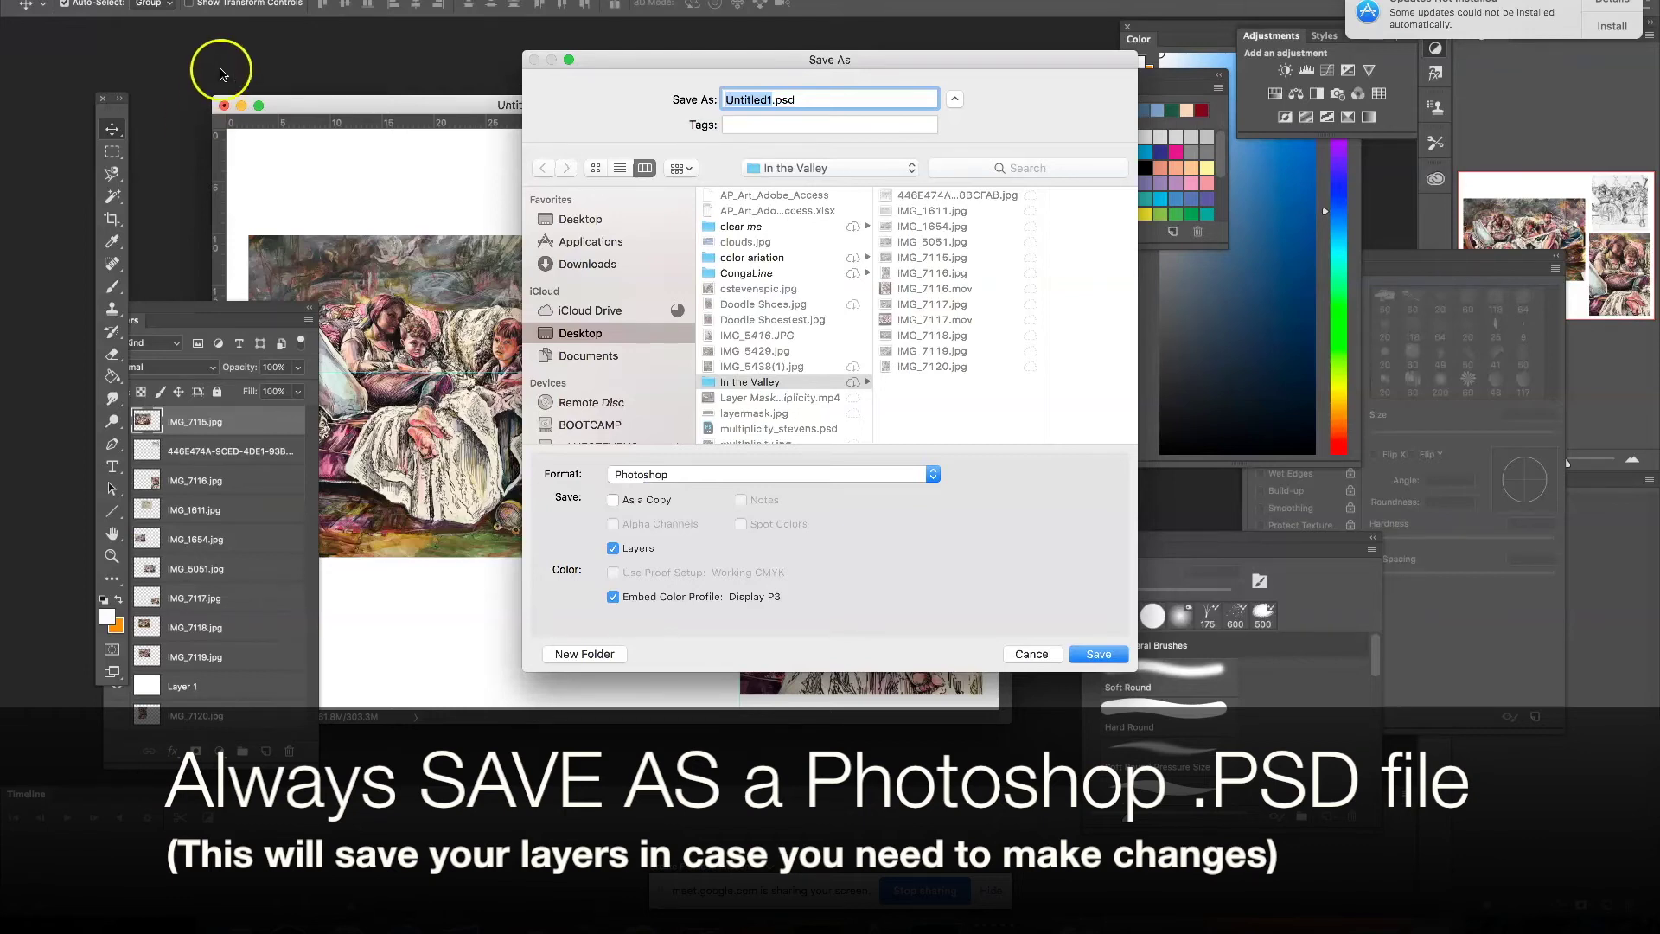
text(IntheValley_Process)
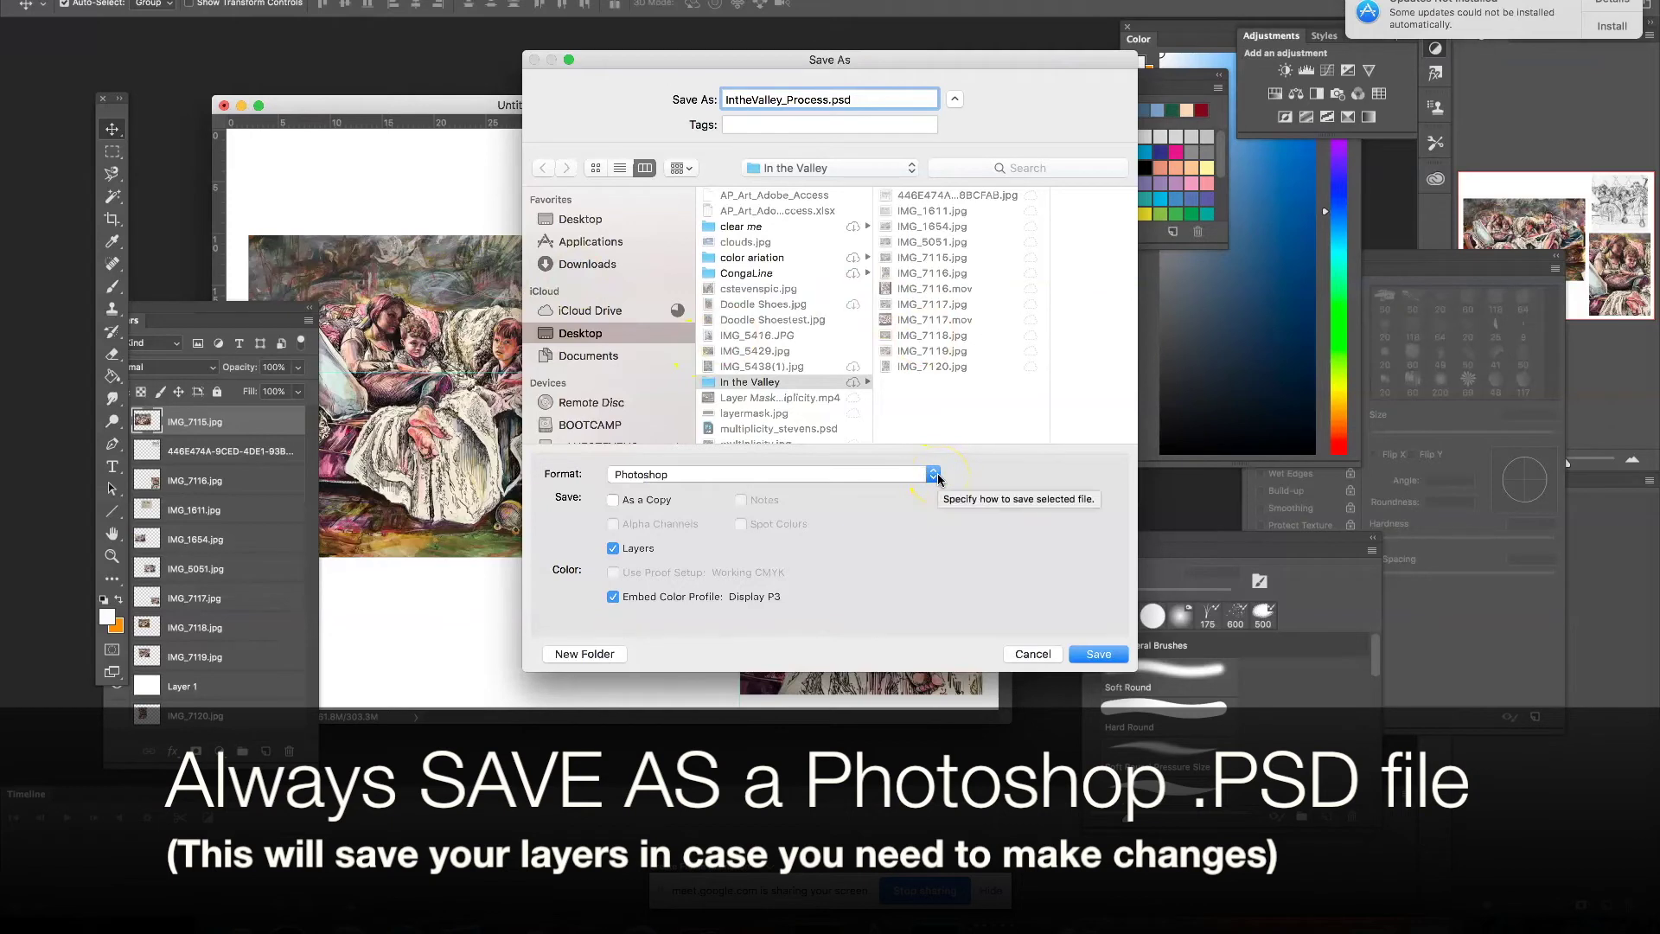
click(934, 475)
click(909, 480)
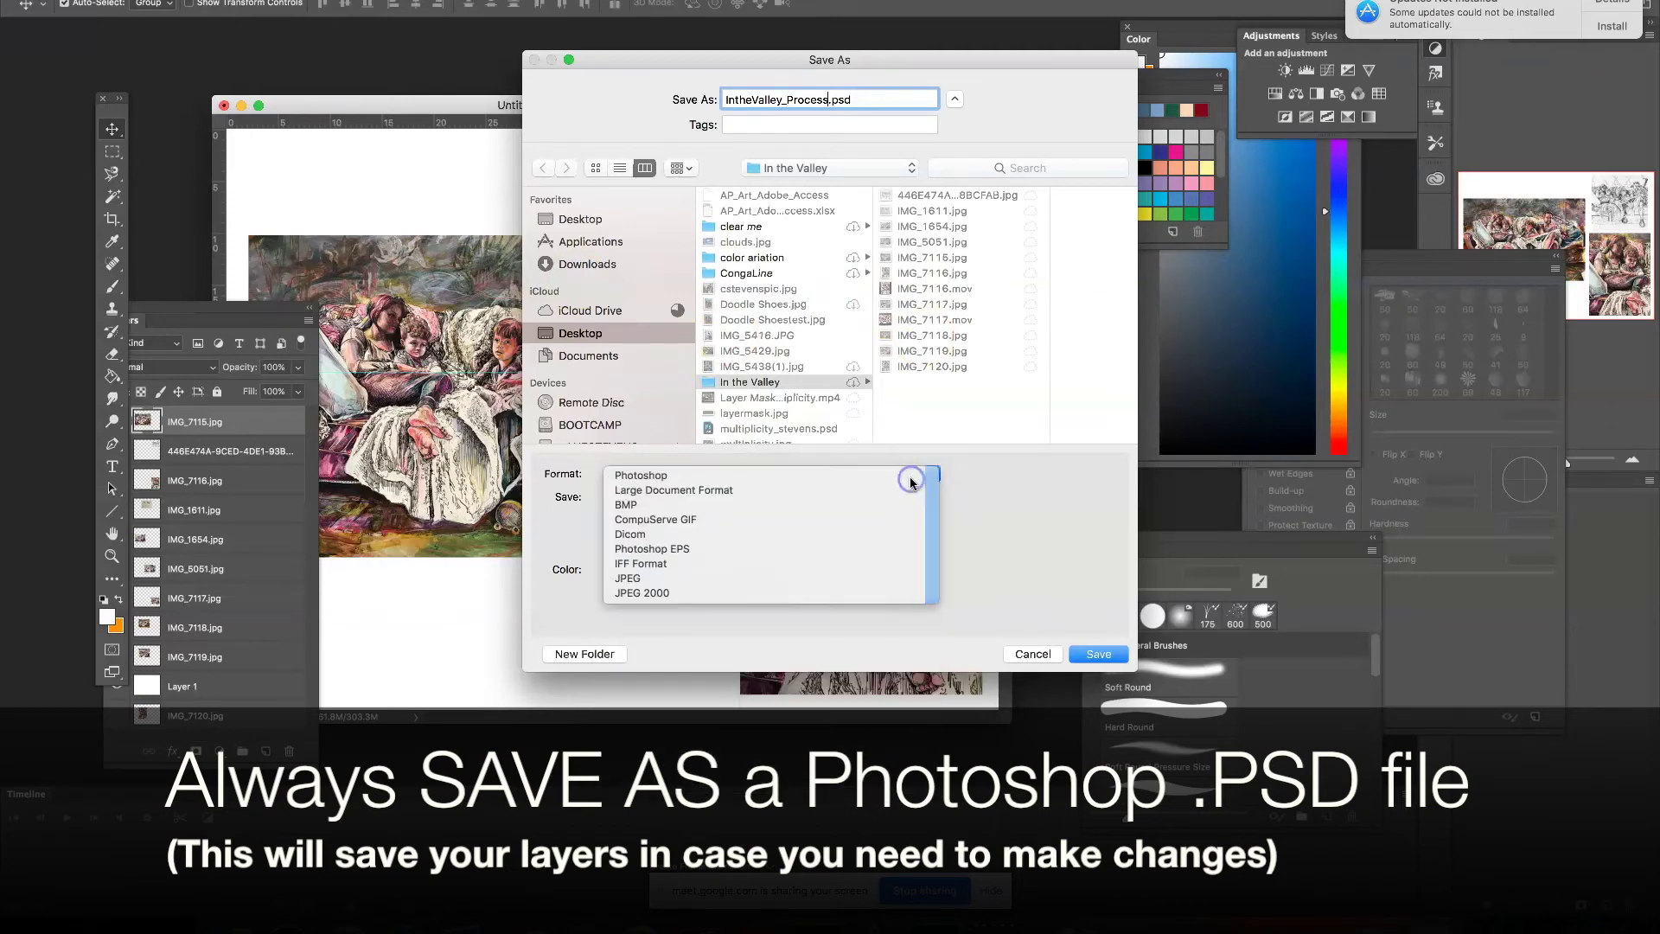
click(1089, 655)
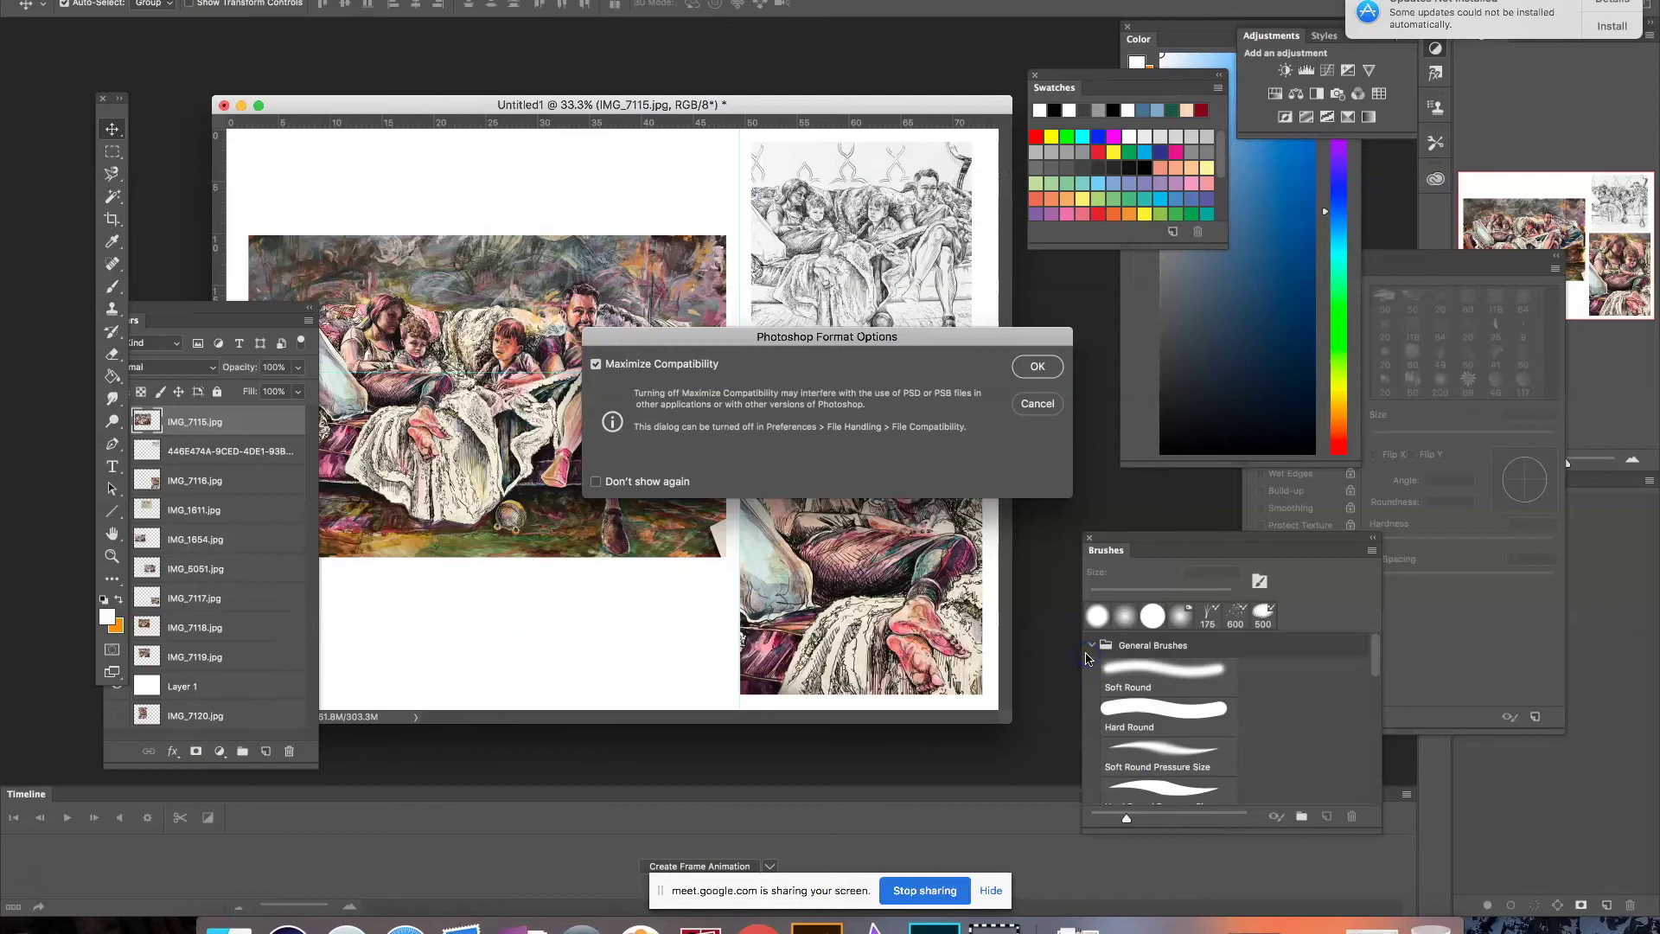
click(1045, 370)
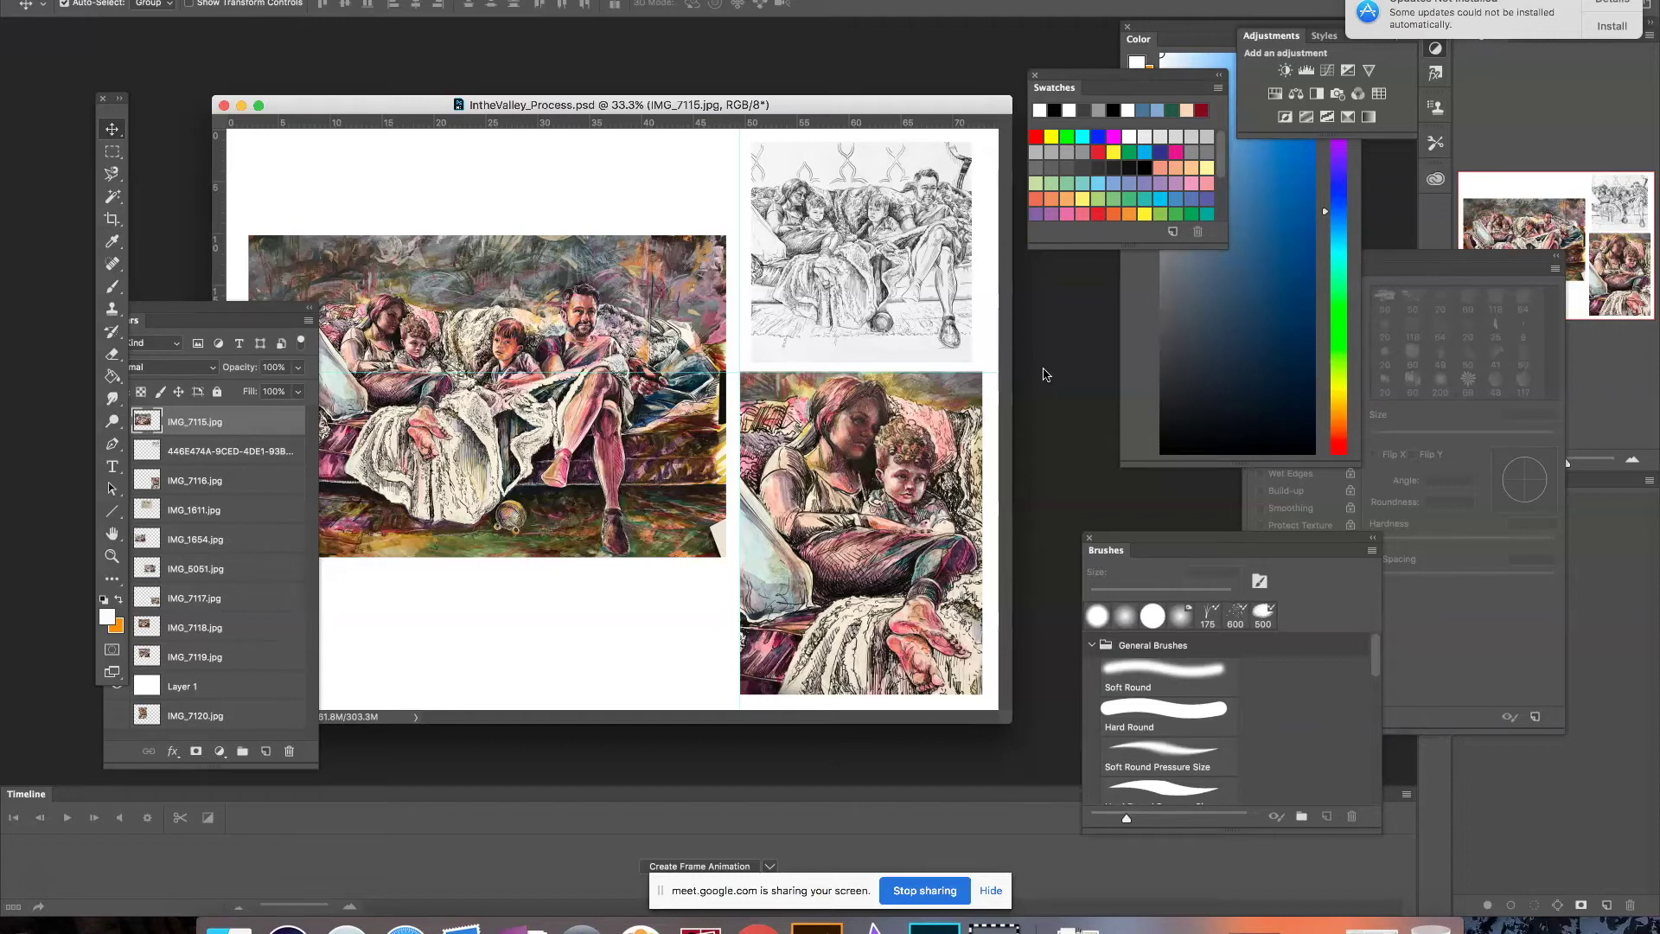
Save a JPEG copy named IntheValley_Process.jpg in the In the Valley folder, at Maximum quality 11 with Baseline ("Standard") format.
click(155, 0)
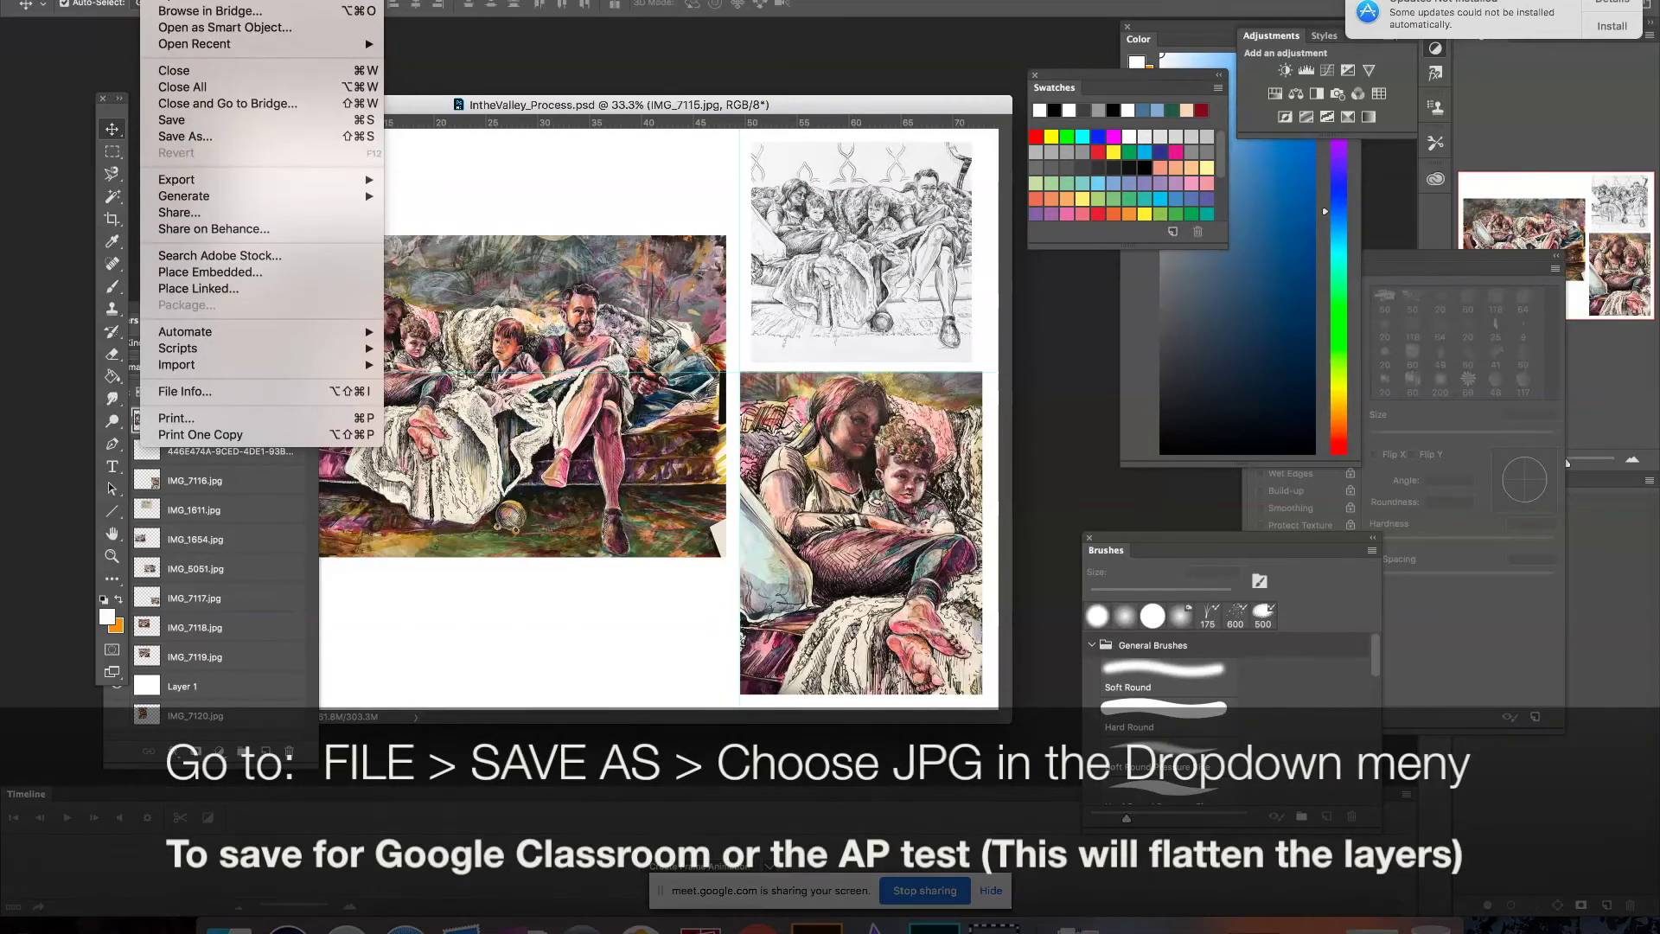
click(221, 137)
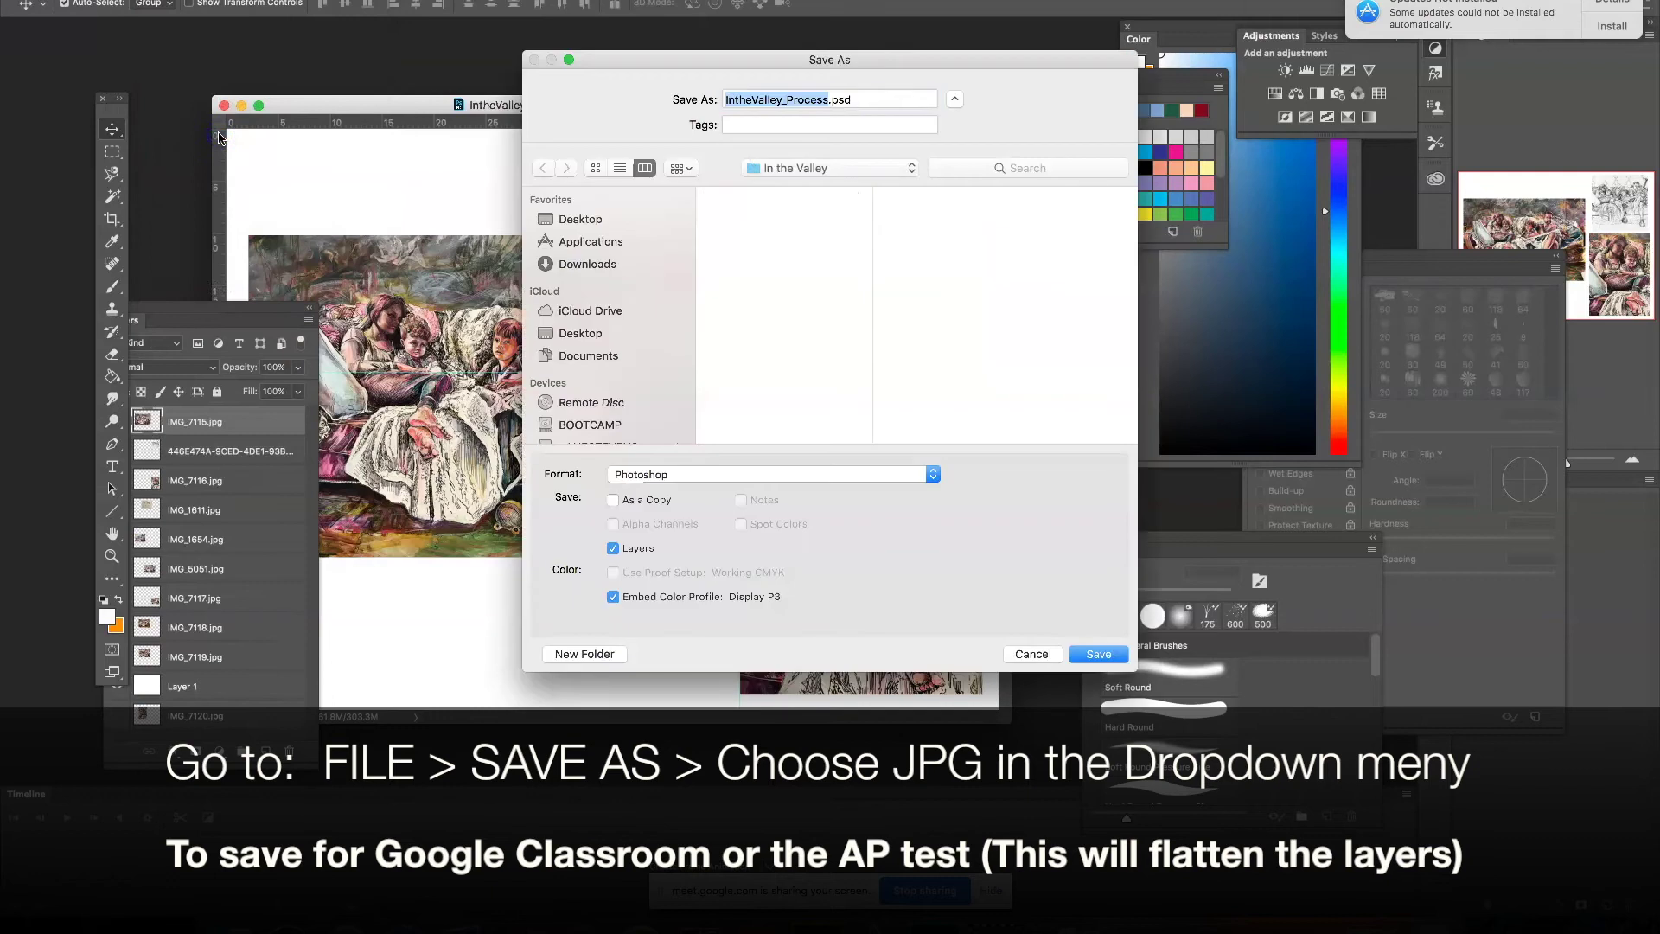
click(823, 477)
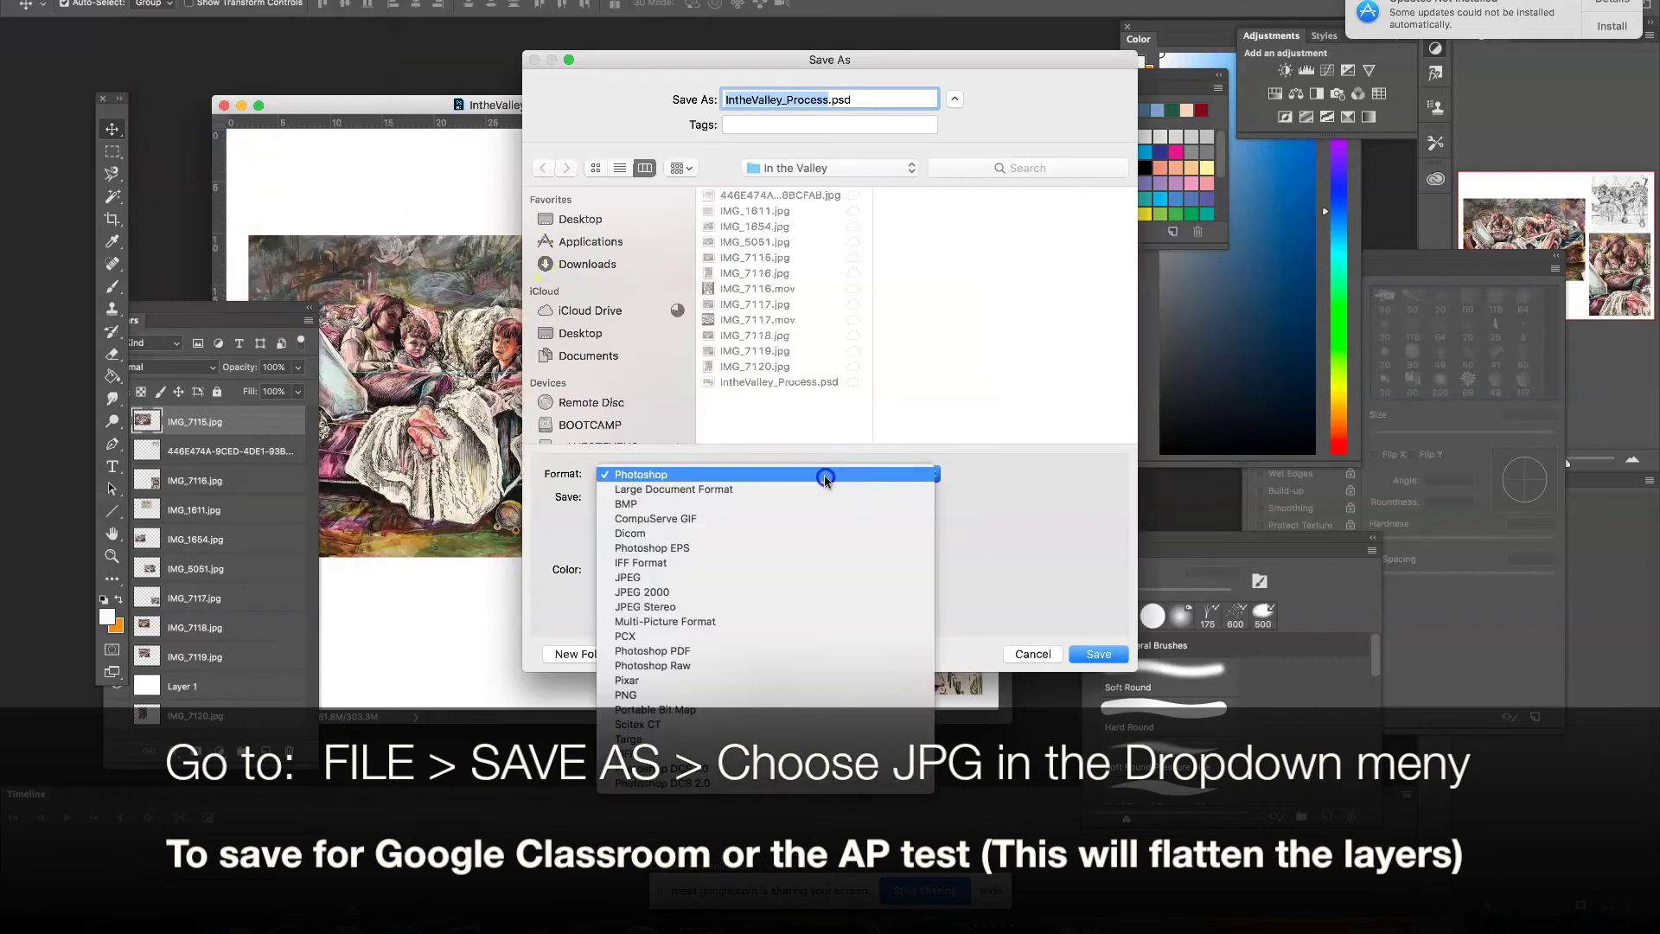
scroll(796, 582, down, 2)
click(796, 583)
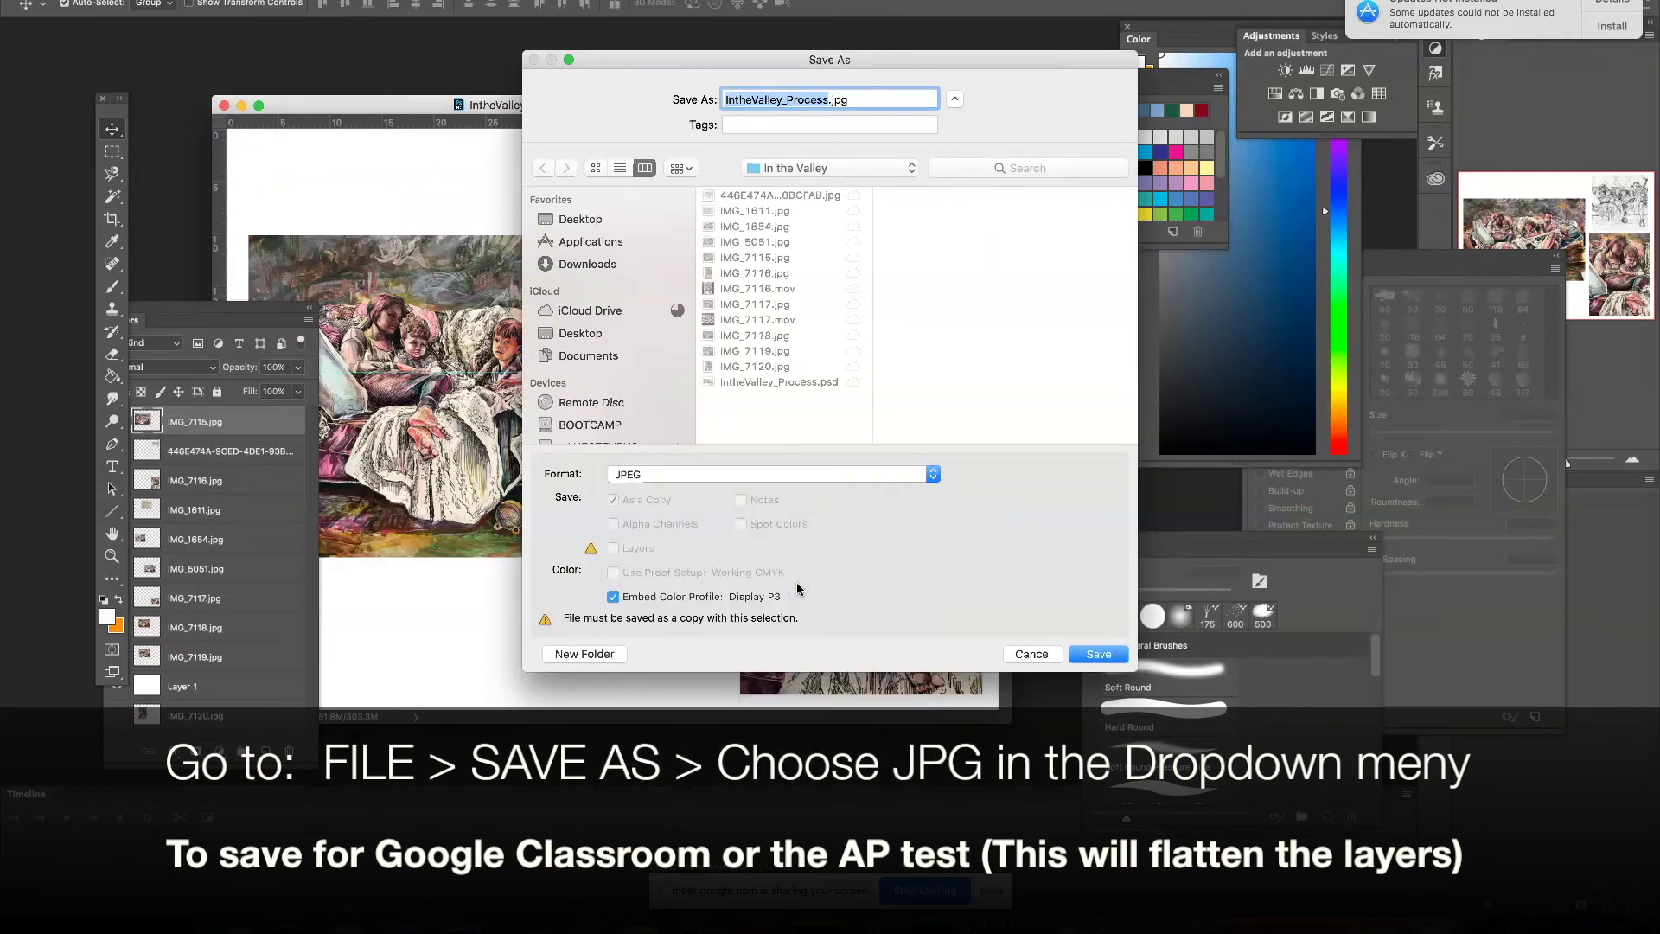
click(1087, 654)
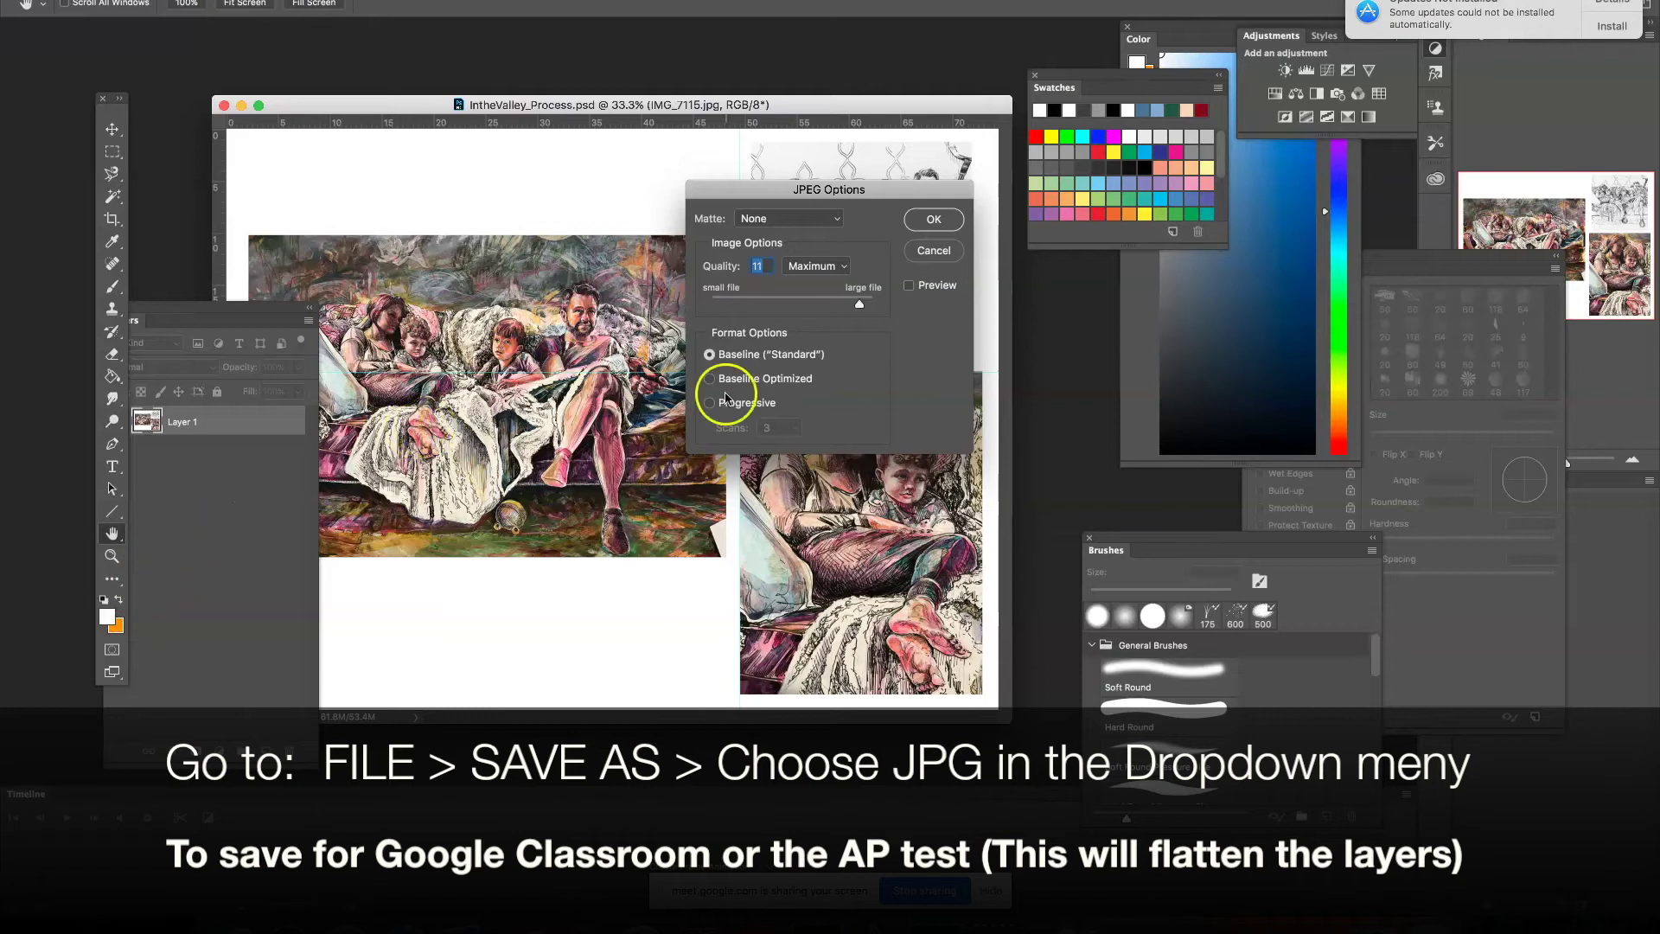
click(925, 223)
key(ctrl+z)
key(v)
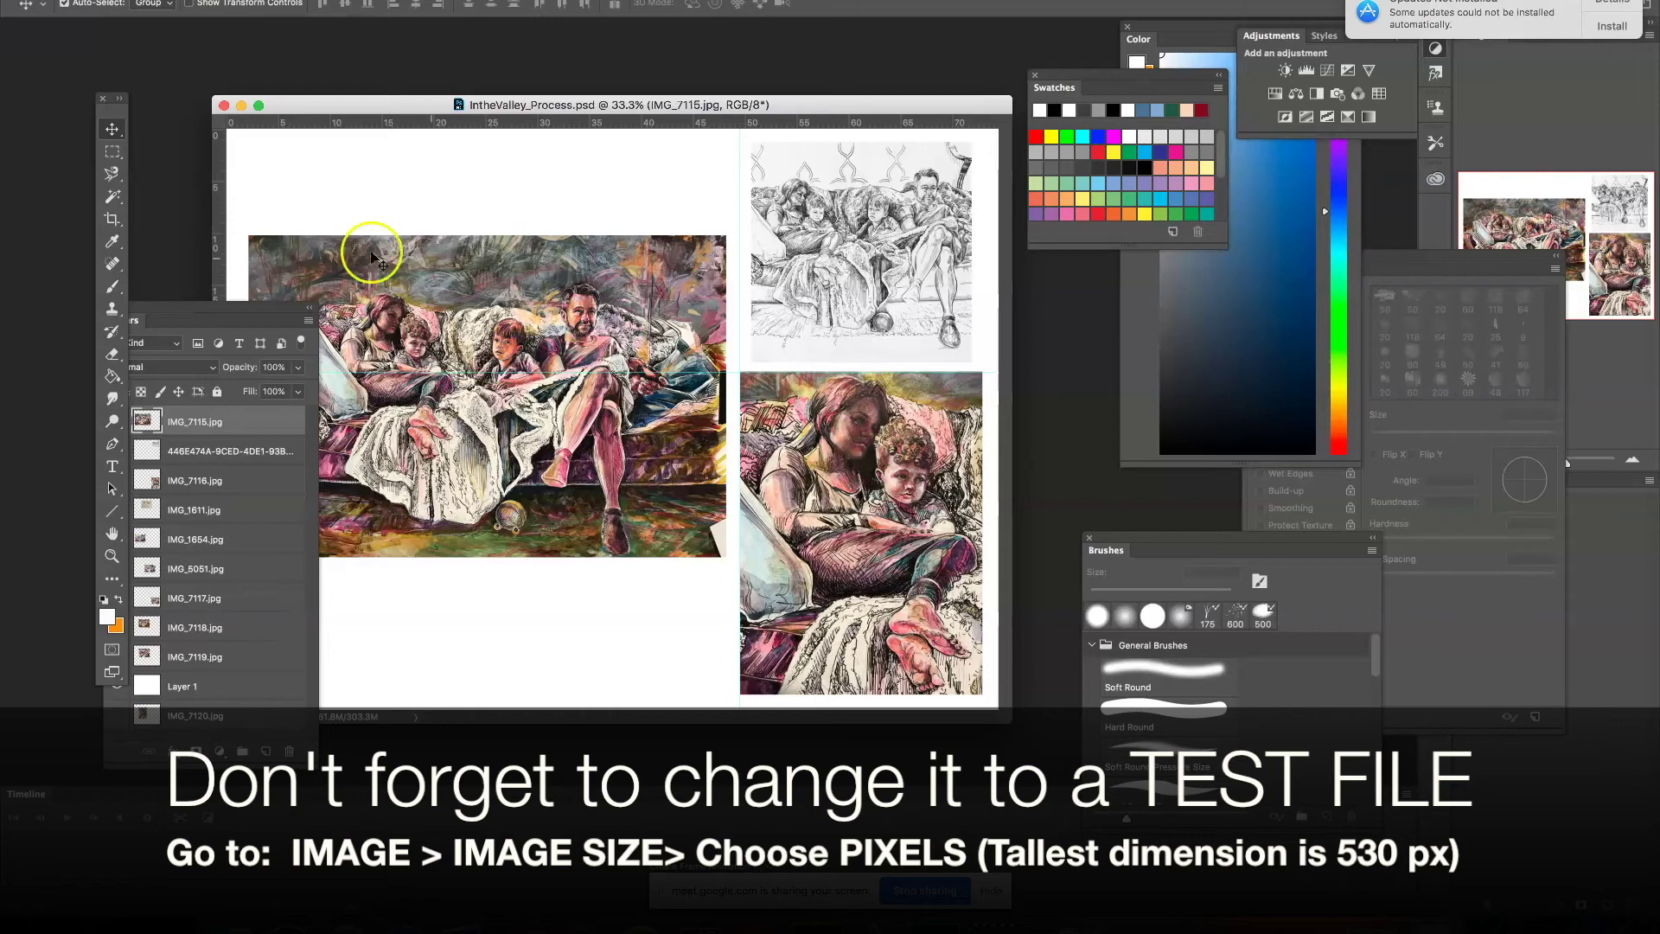
Resize the image proportionally to a height of 530 pixels at a resolution of 300 pixels/inch, with Automatic resampling.
click(248, 3)
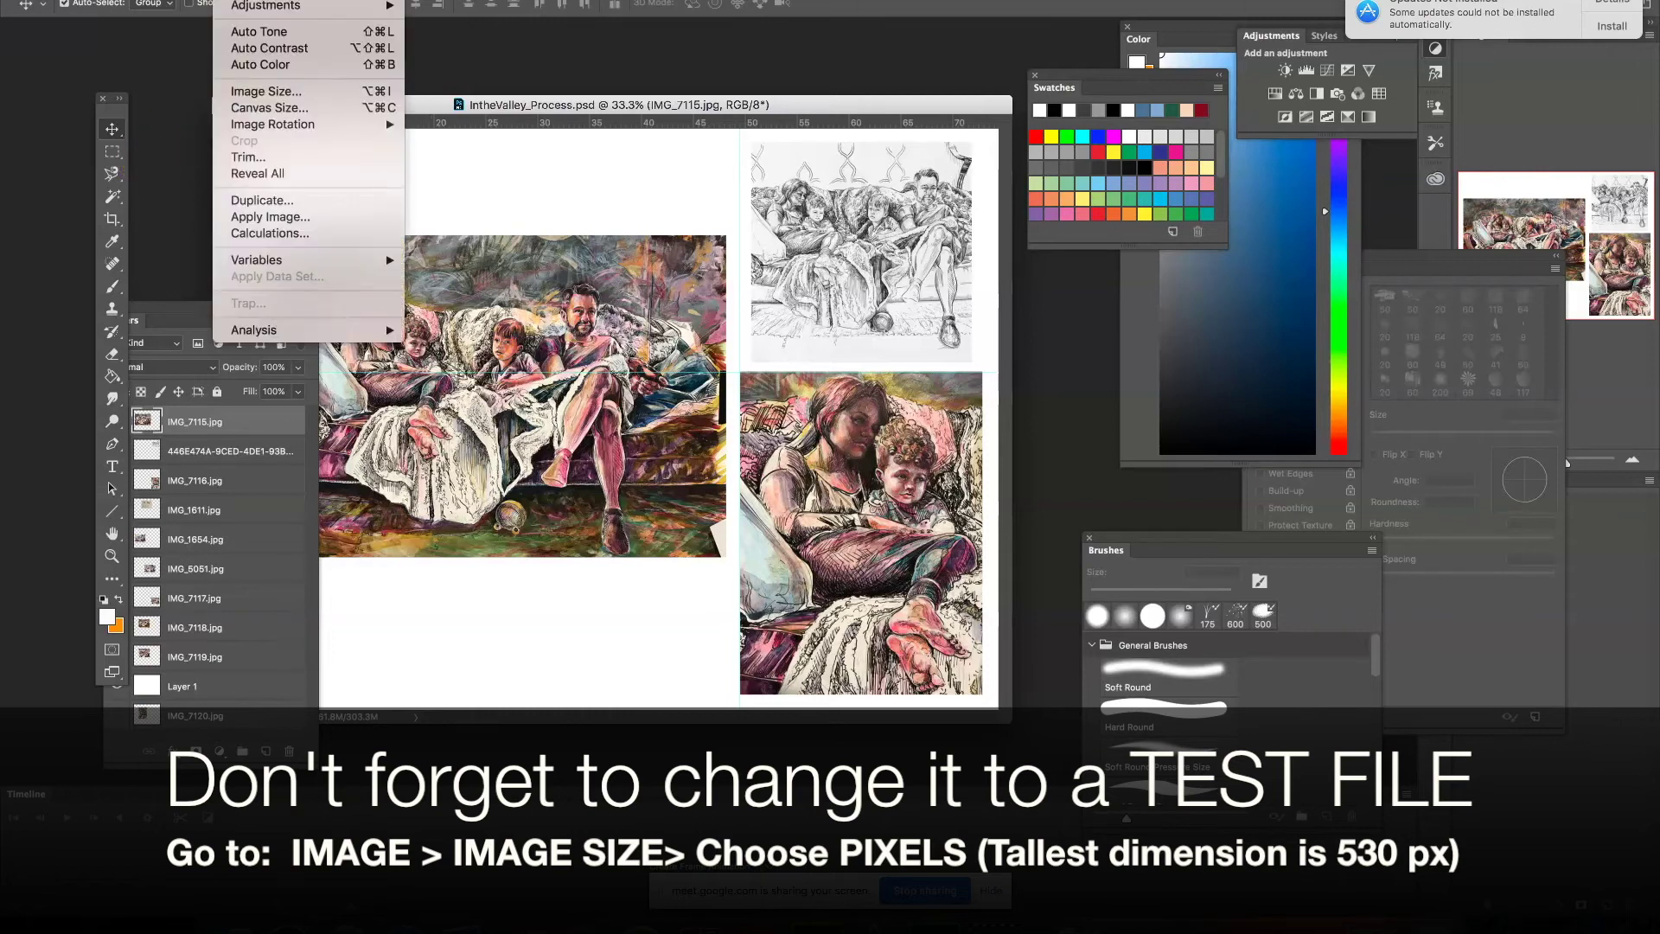
click(286, 92)
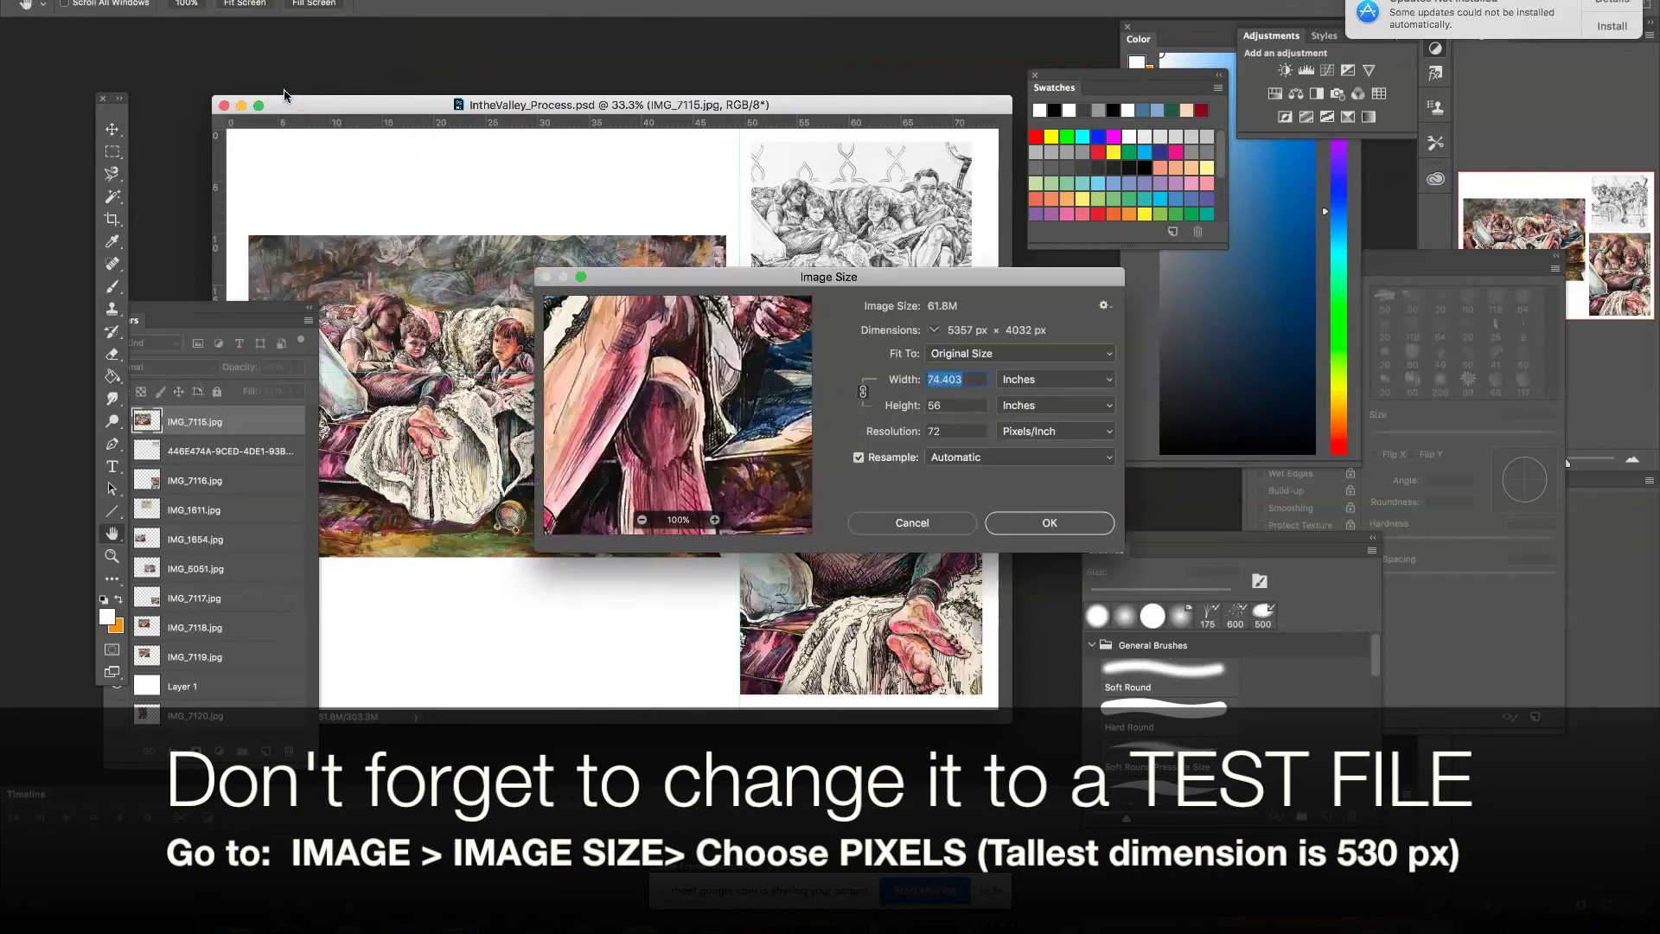
double_click(945, 431)
text(300)
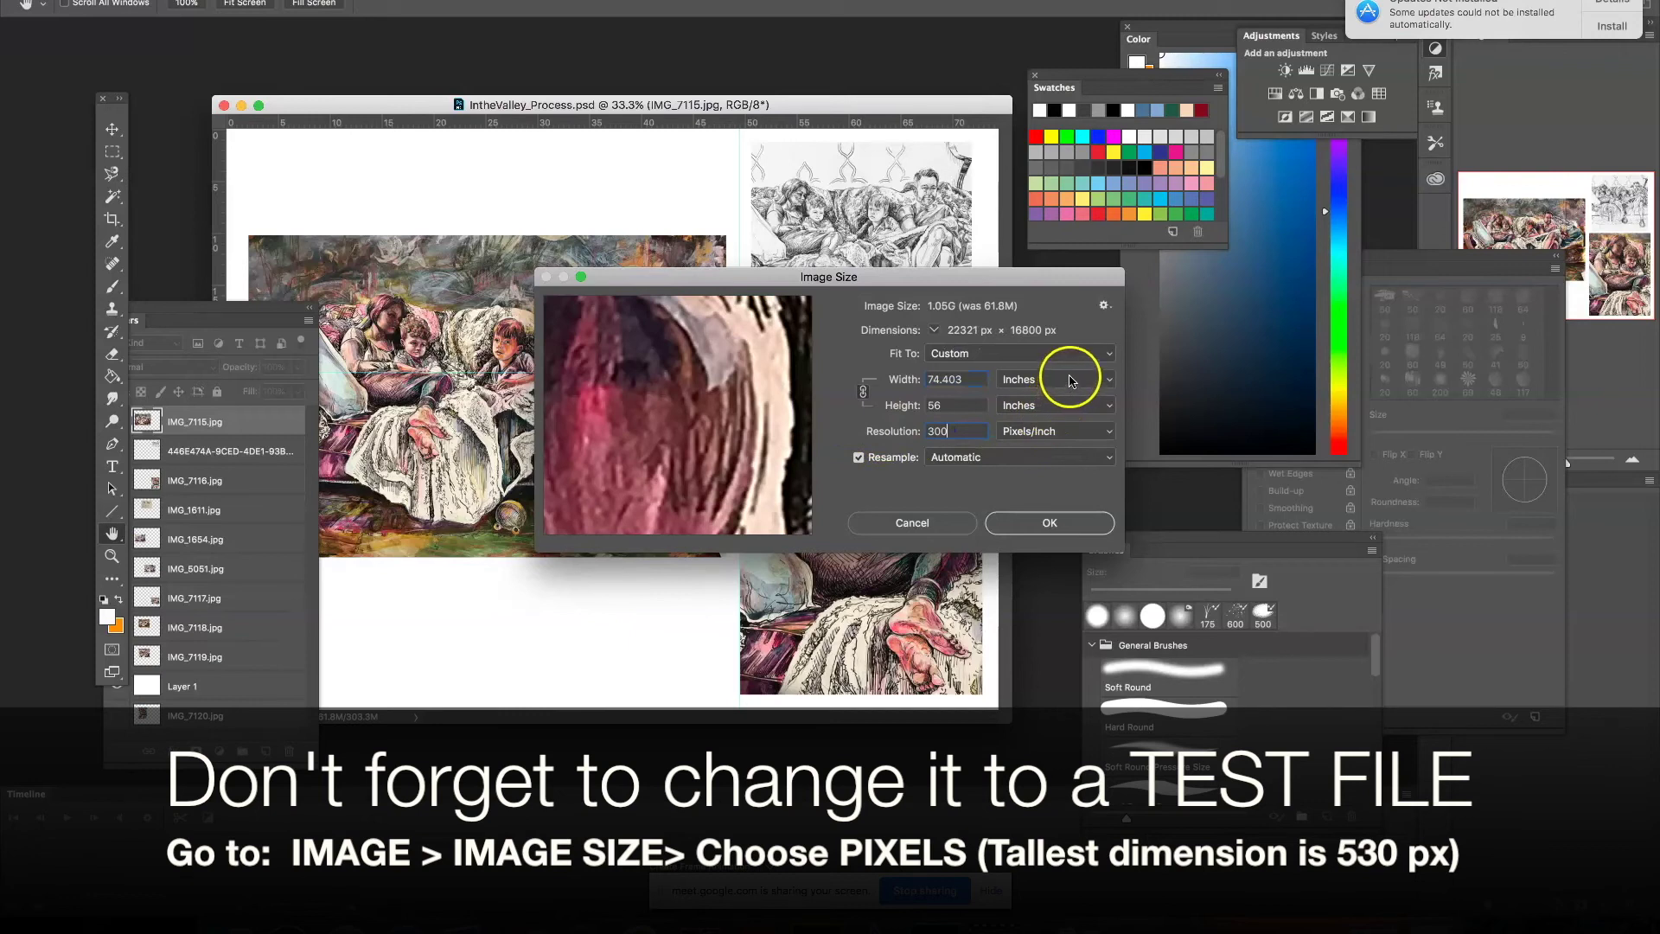
click(1071, 380)
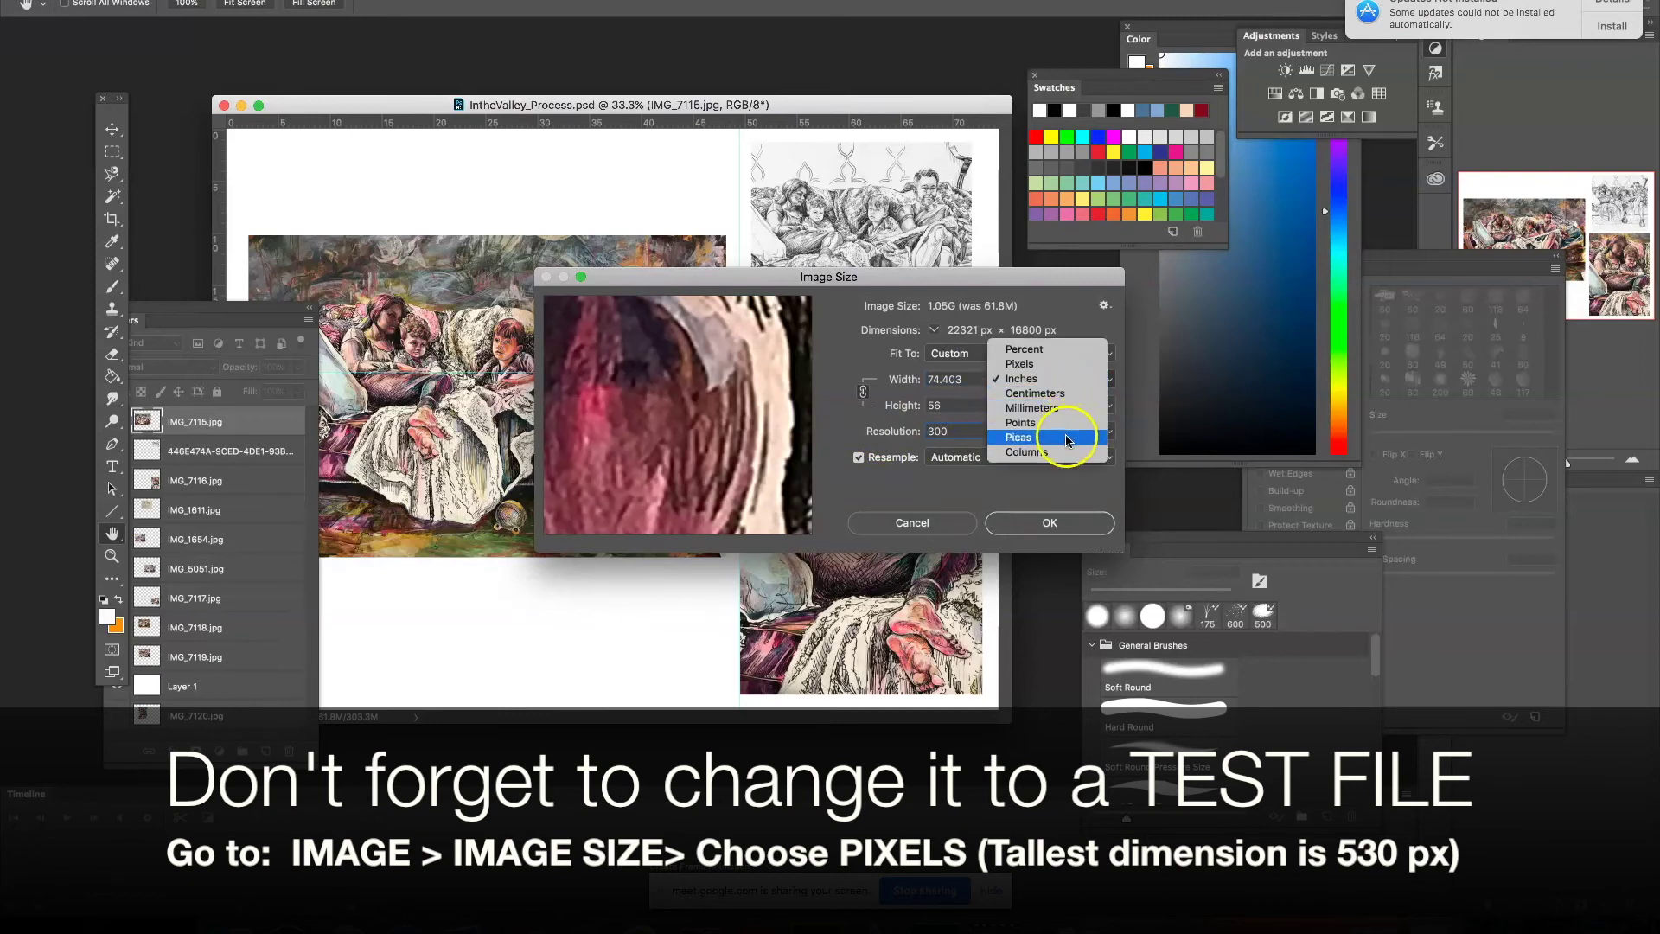
click(1064, 365)
click(961, 403)
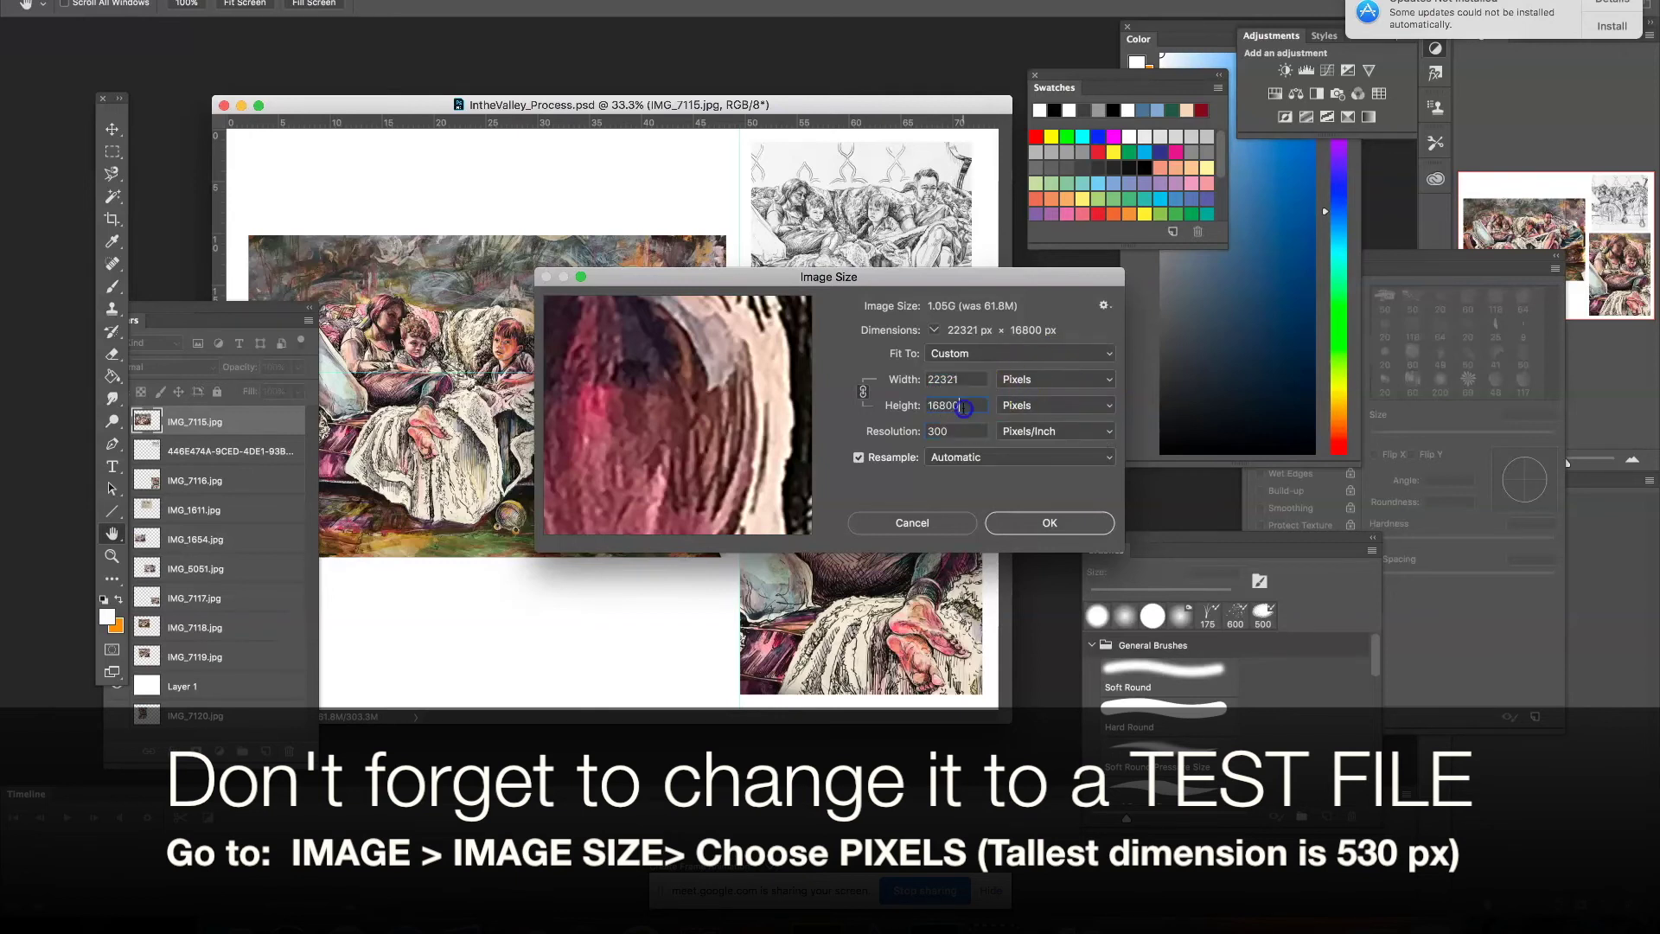
text(5)
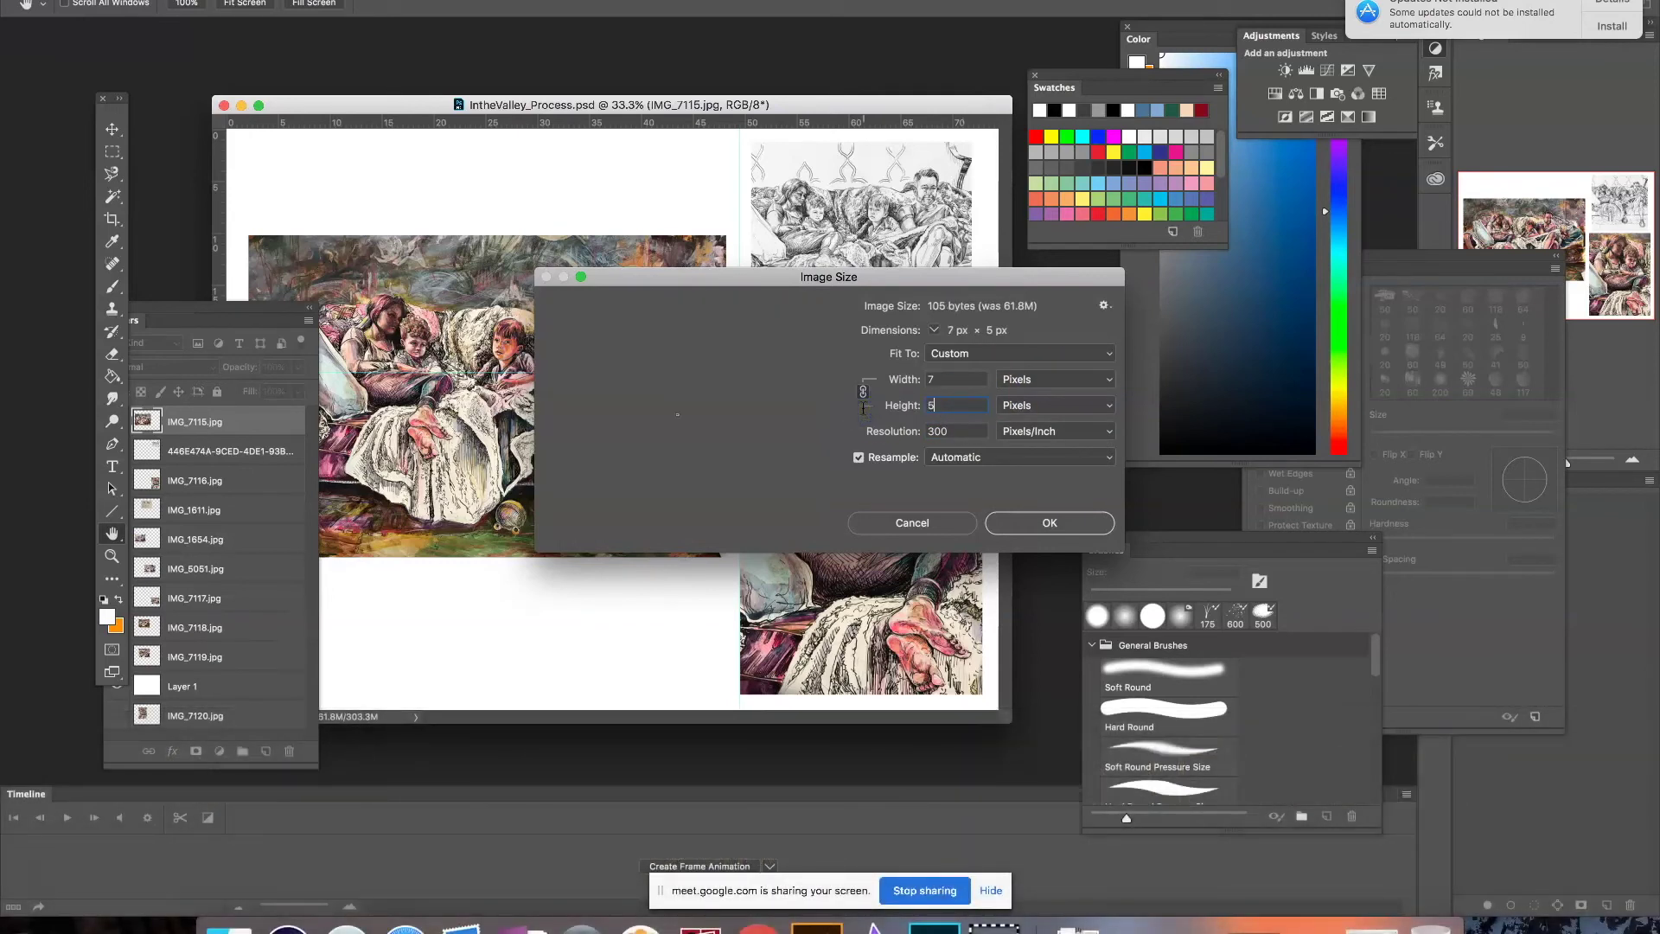
text(30)
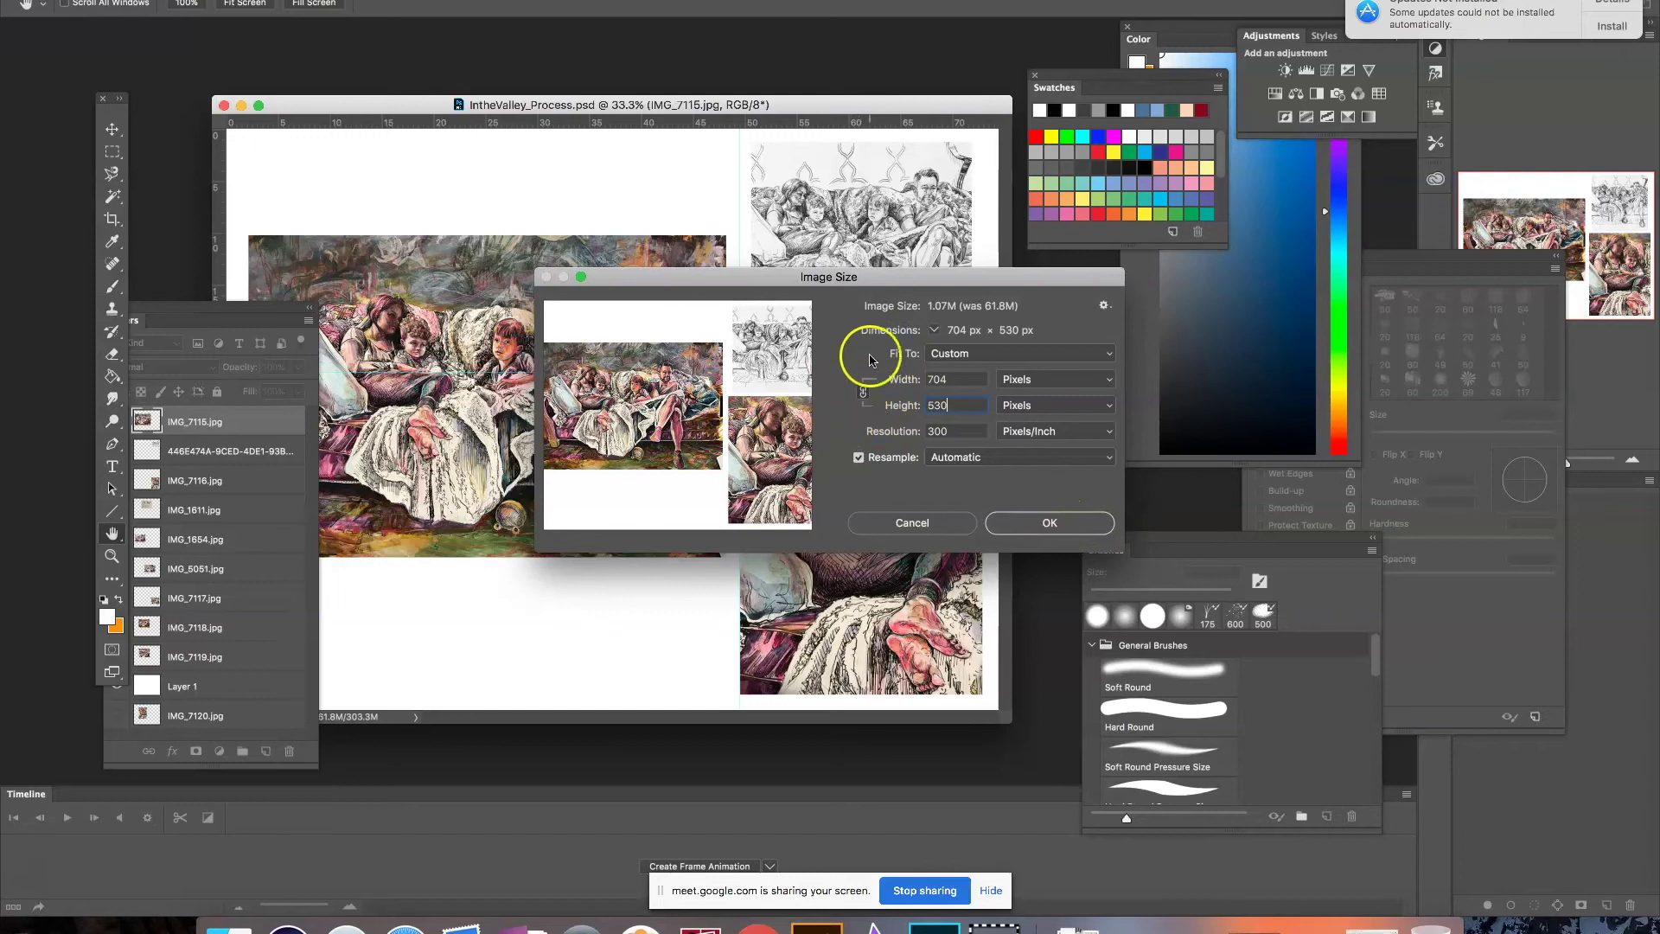
click(1042, 523)
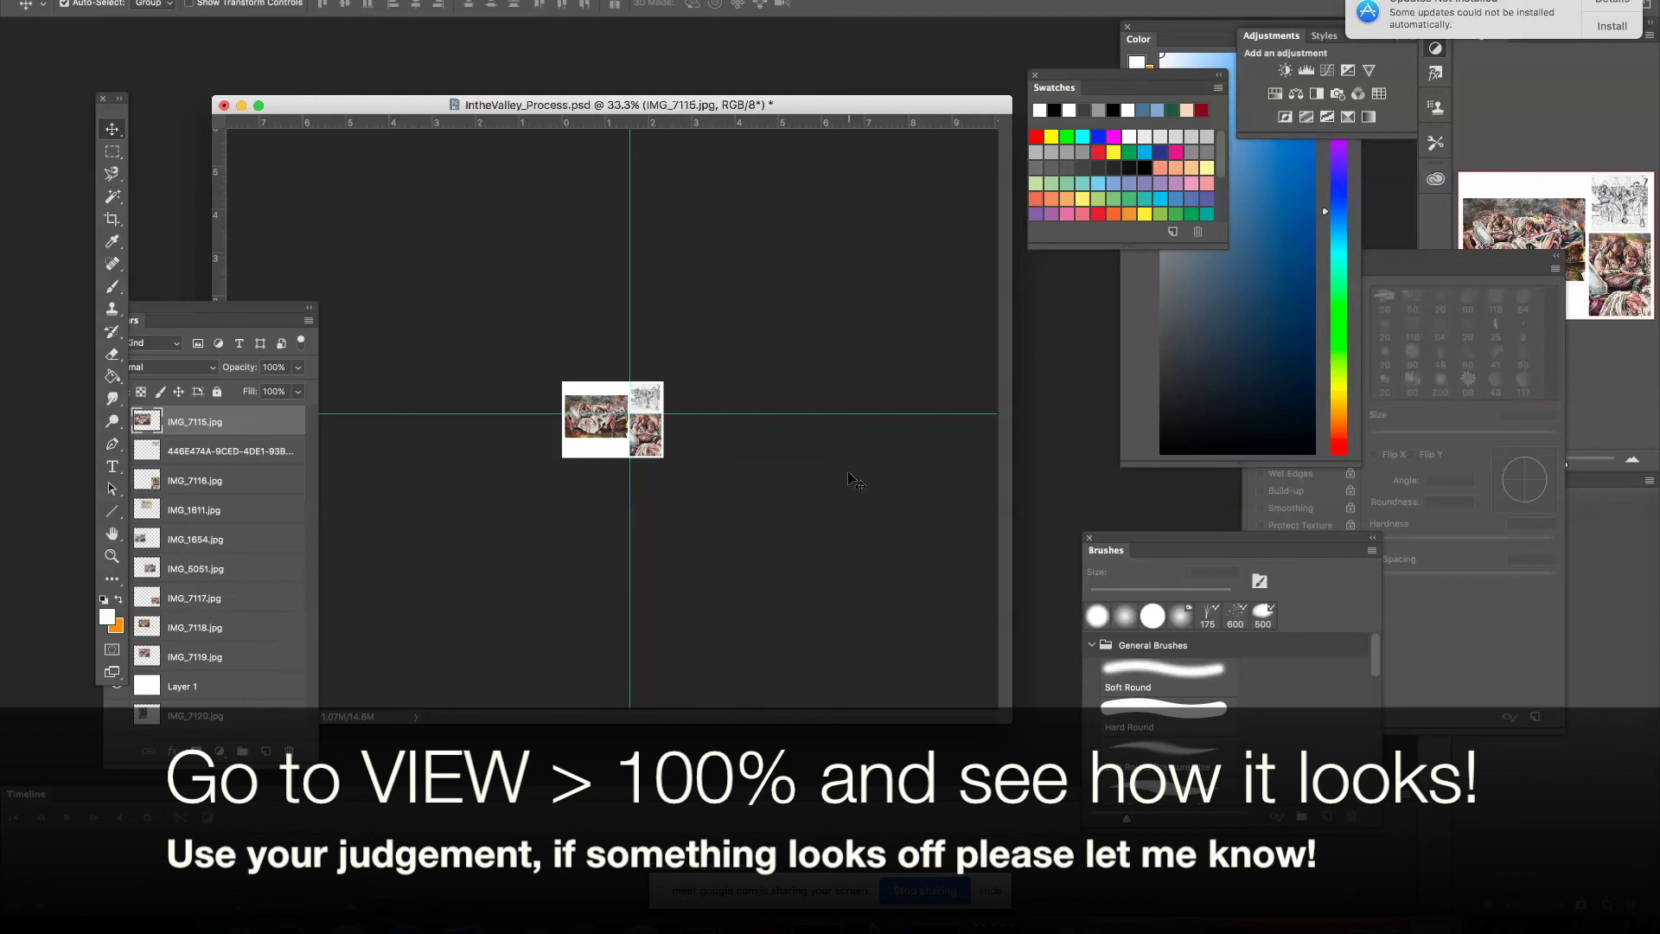
View the resized collage at 100% to check how it looks.
key(super+equal)
key(super+equal)
key(super+equal)
key(super+equal)
key(super+equal)
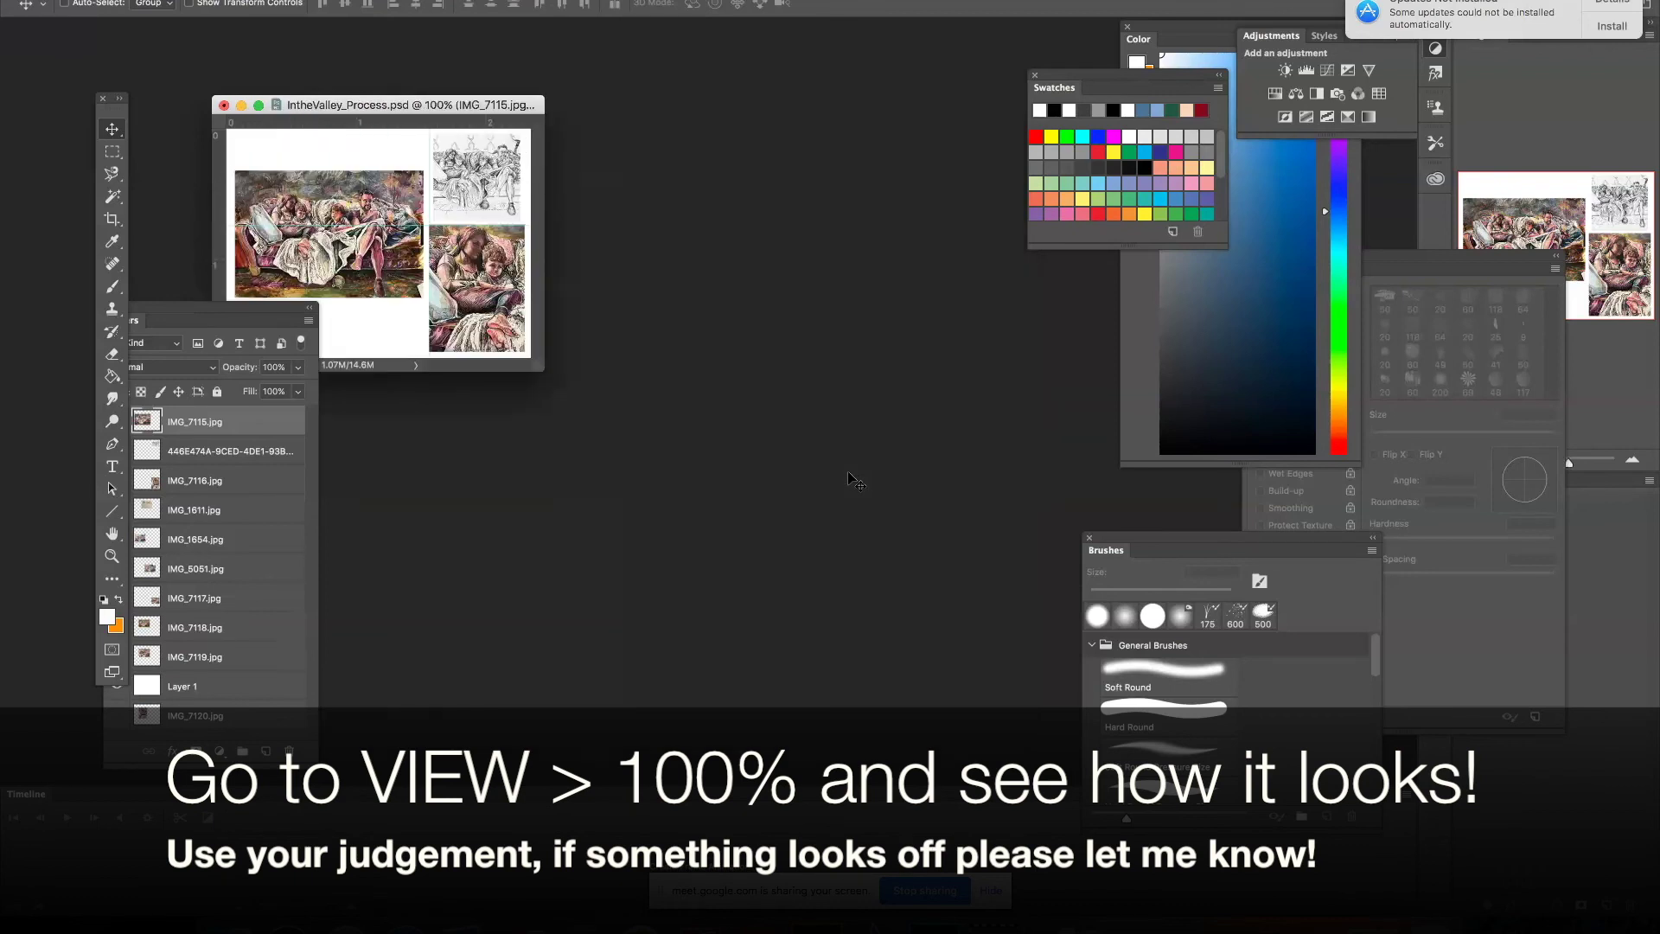